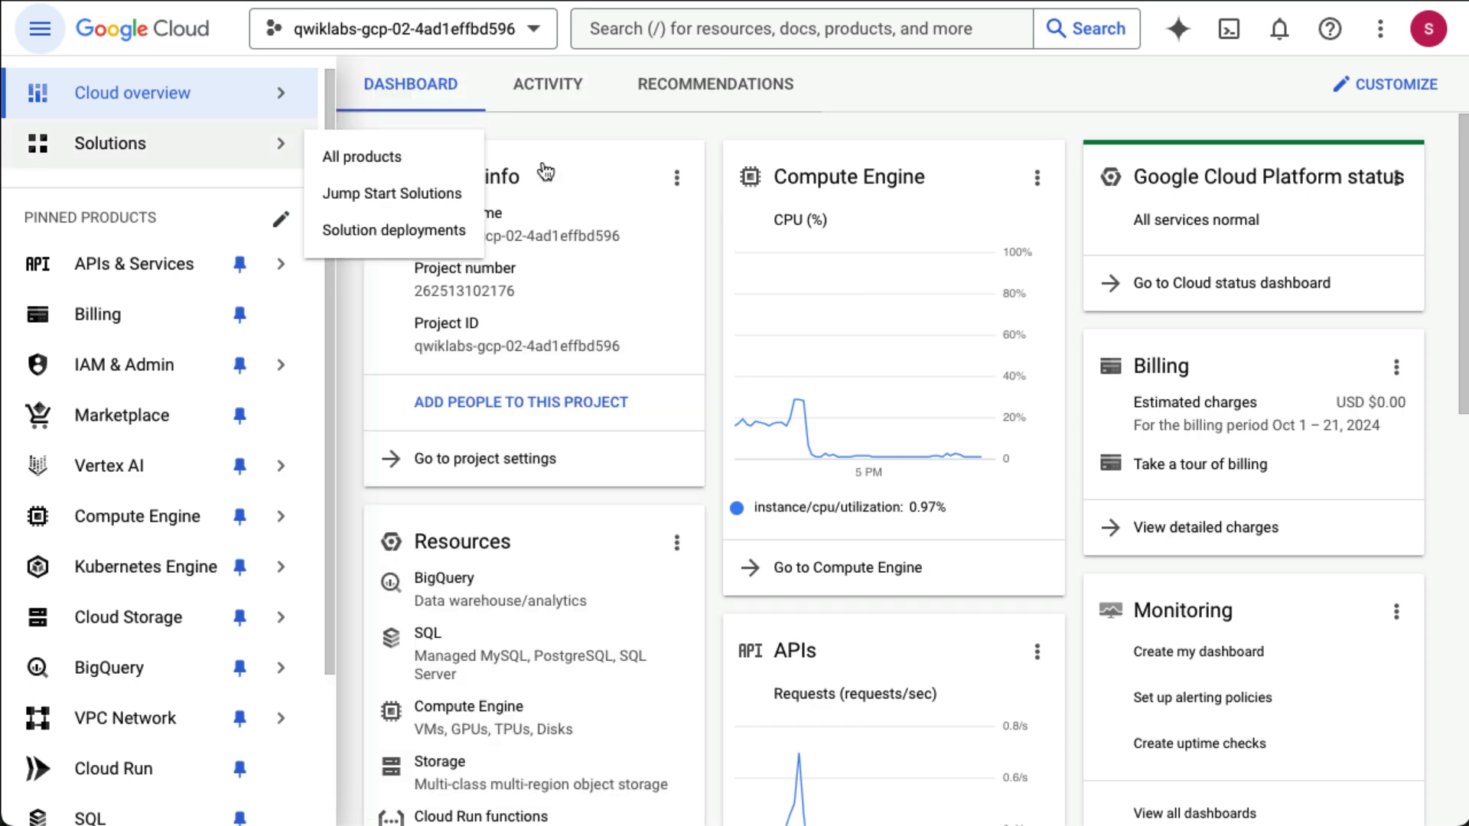
Find Apigee in the console and open the retail-v1 API proxy for development.
click(749, 43)
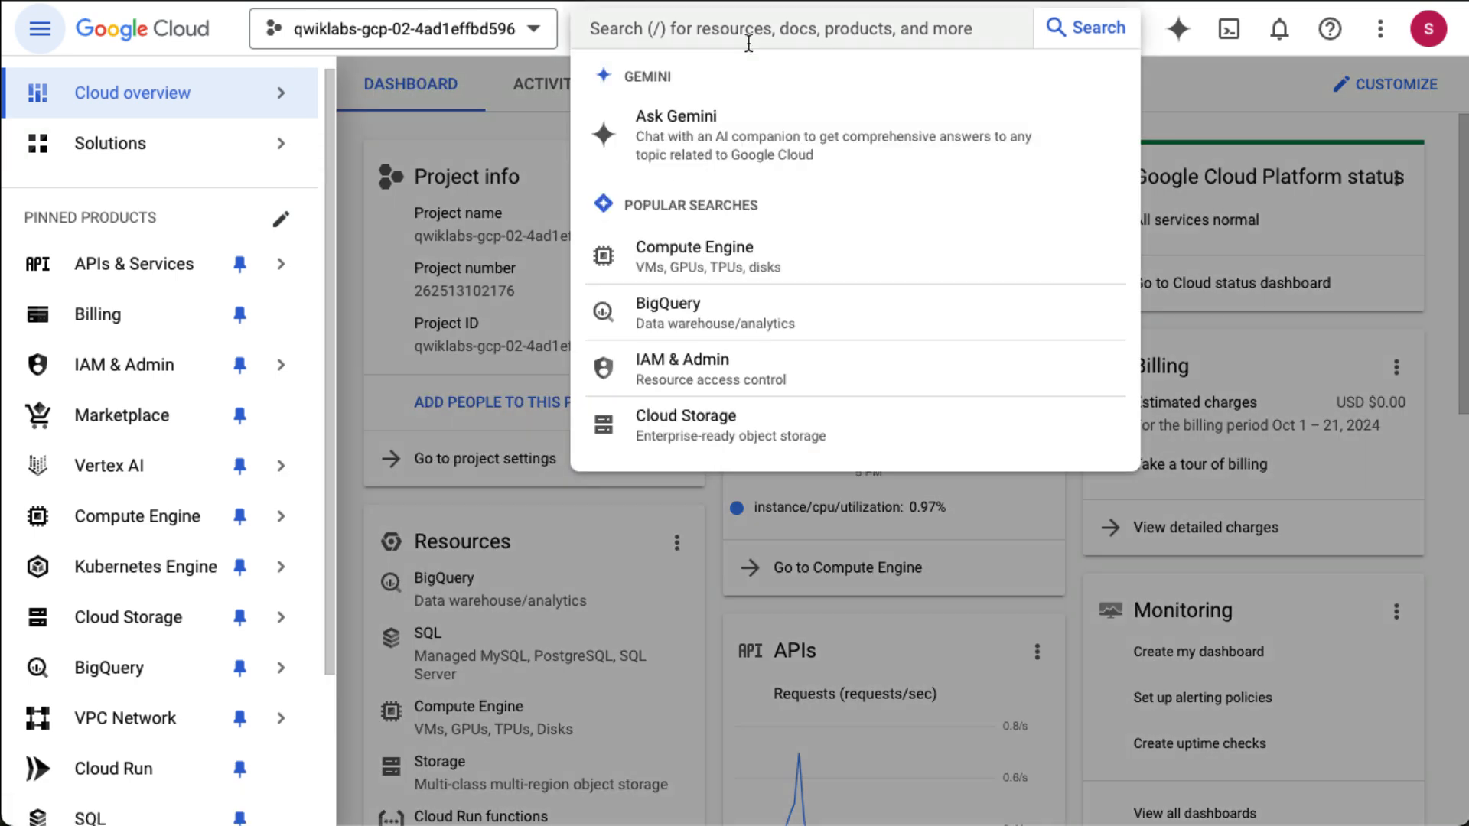
text(apigee)
click(717, 135)
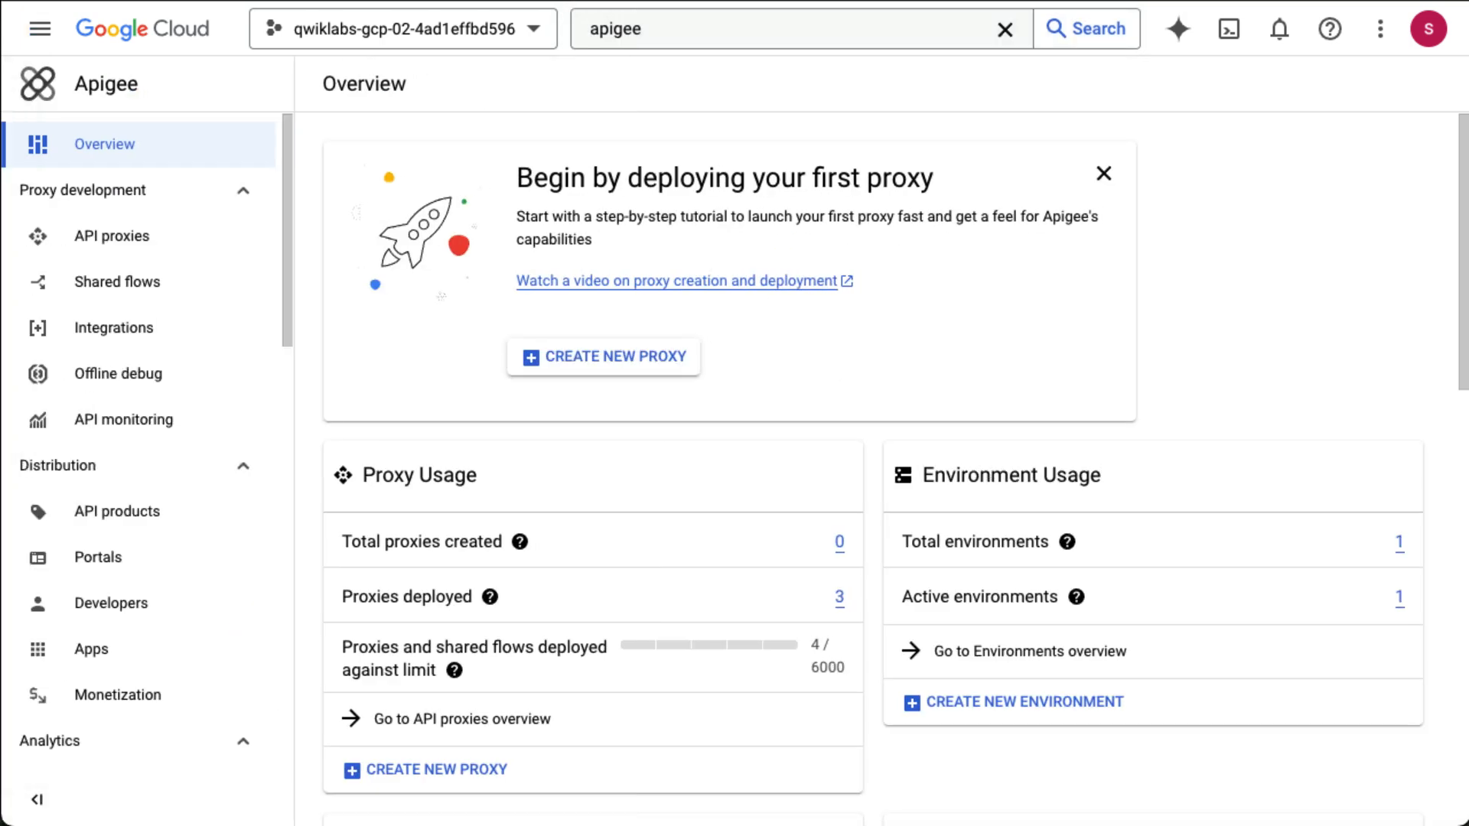
click(166, 252)
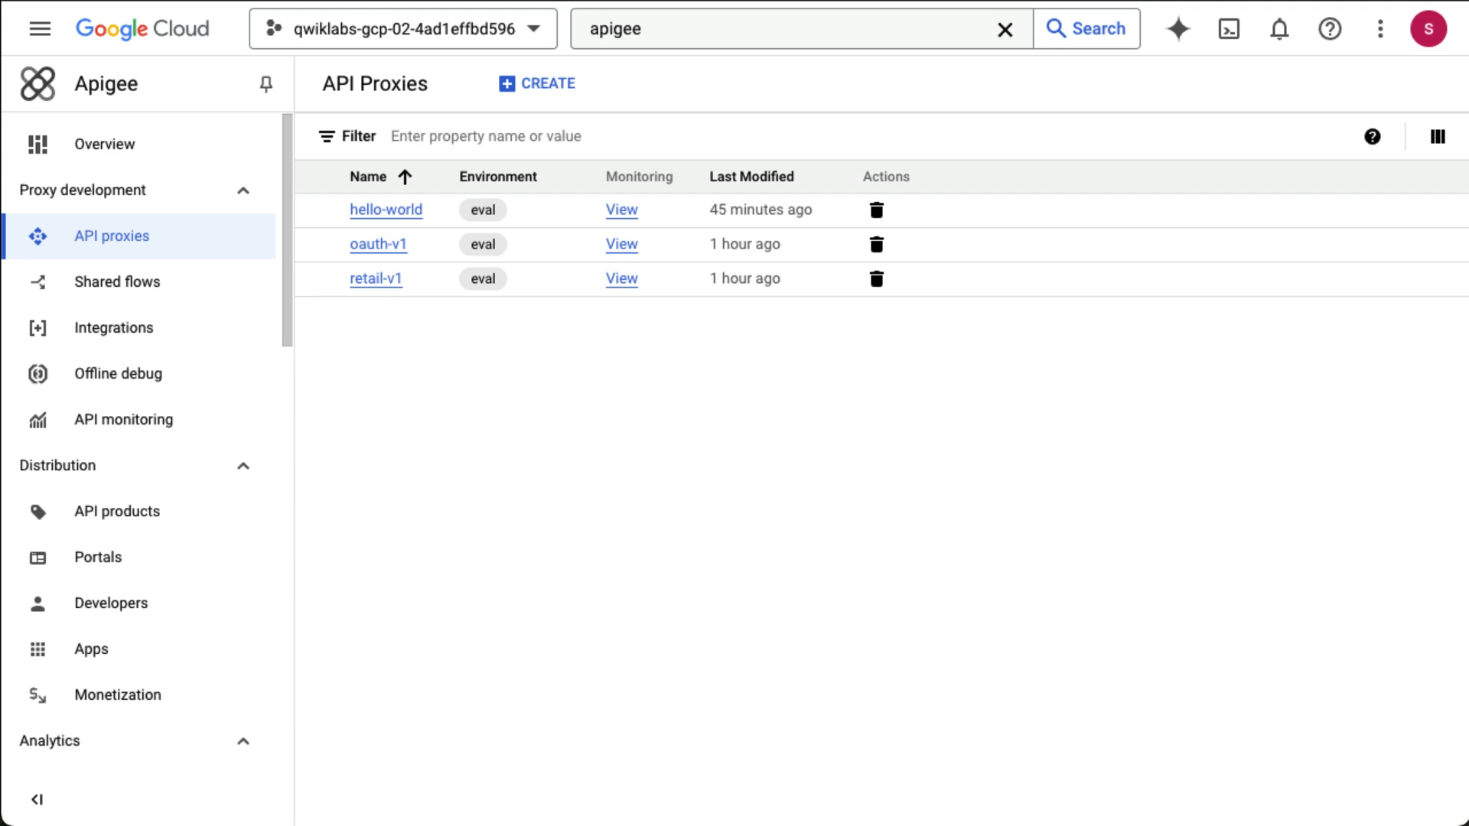
click(371, 283)
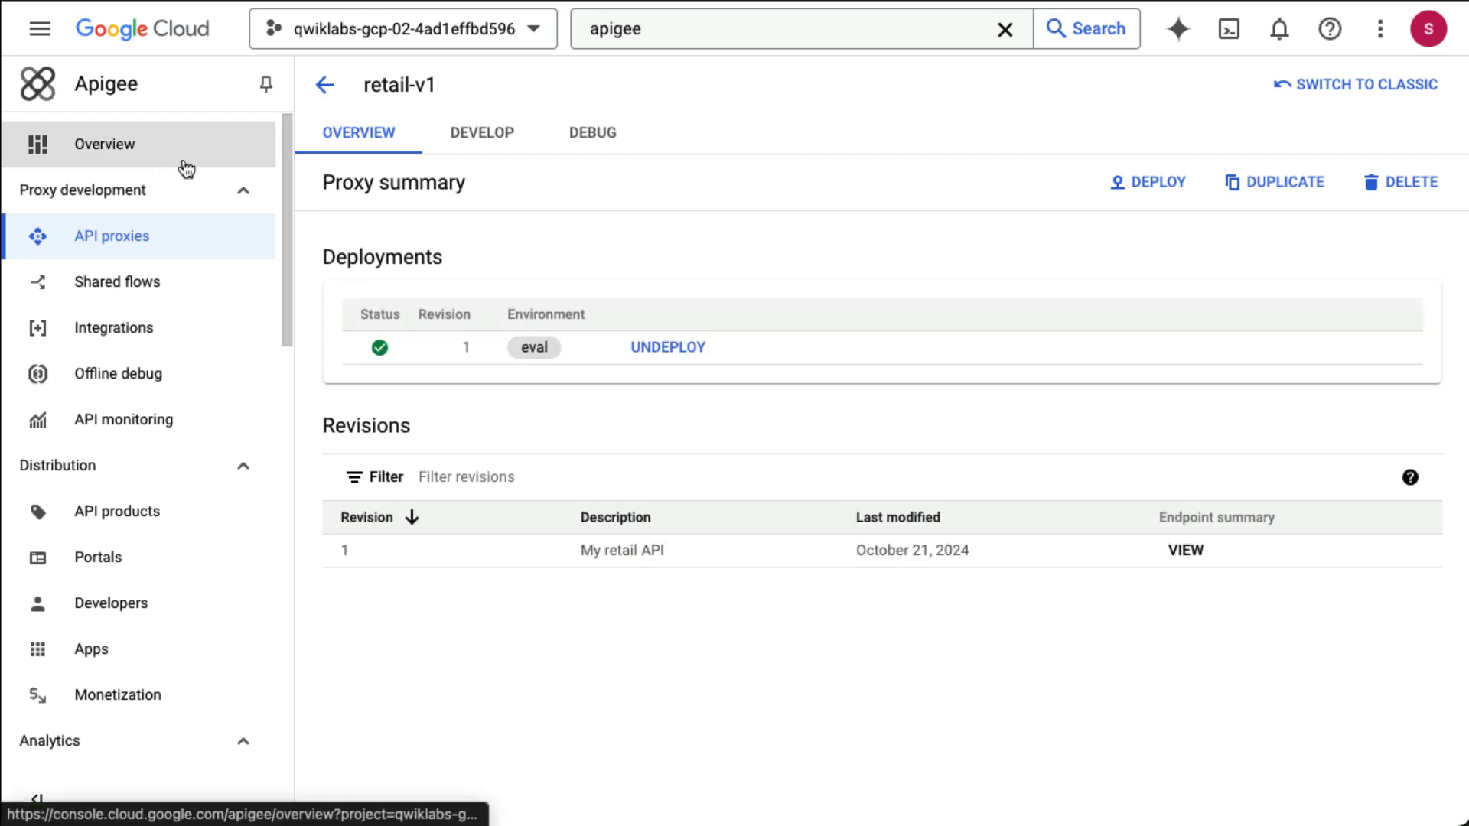
click(482, 134)
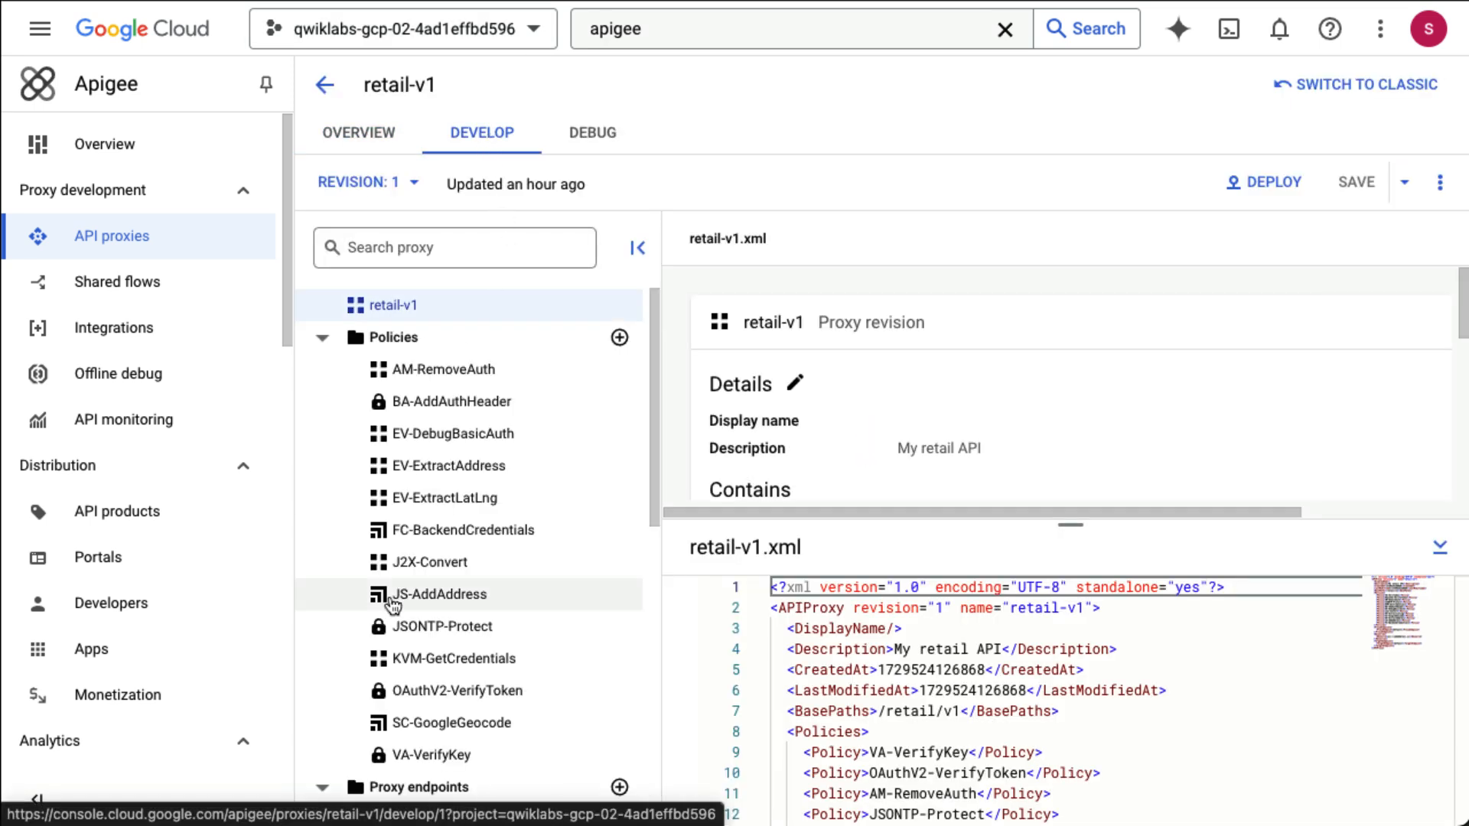
Open the default proxy endpoint's XML and enlarge its code editor.
scroll(393, 597, down, 4)
scroll(393, 606, down, 1)
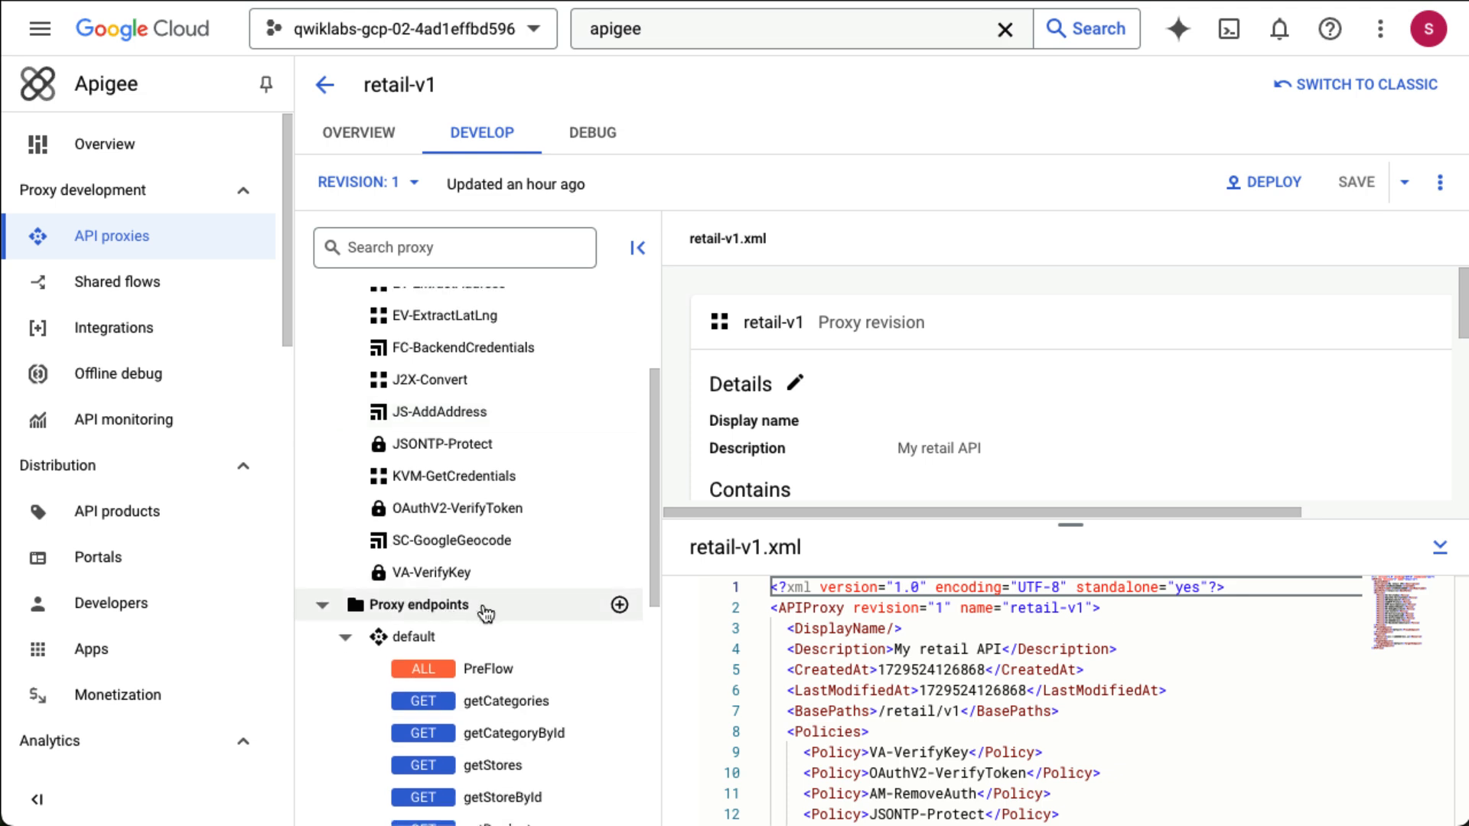
click(454, 643)
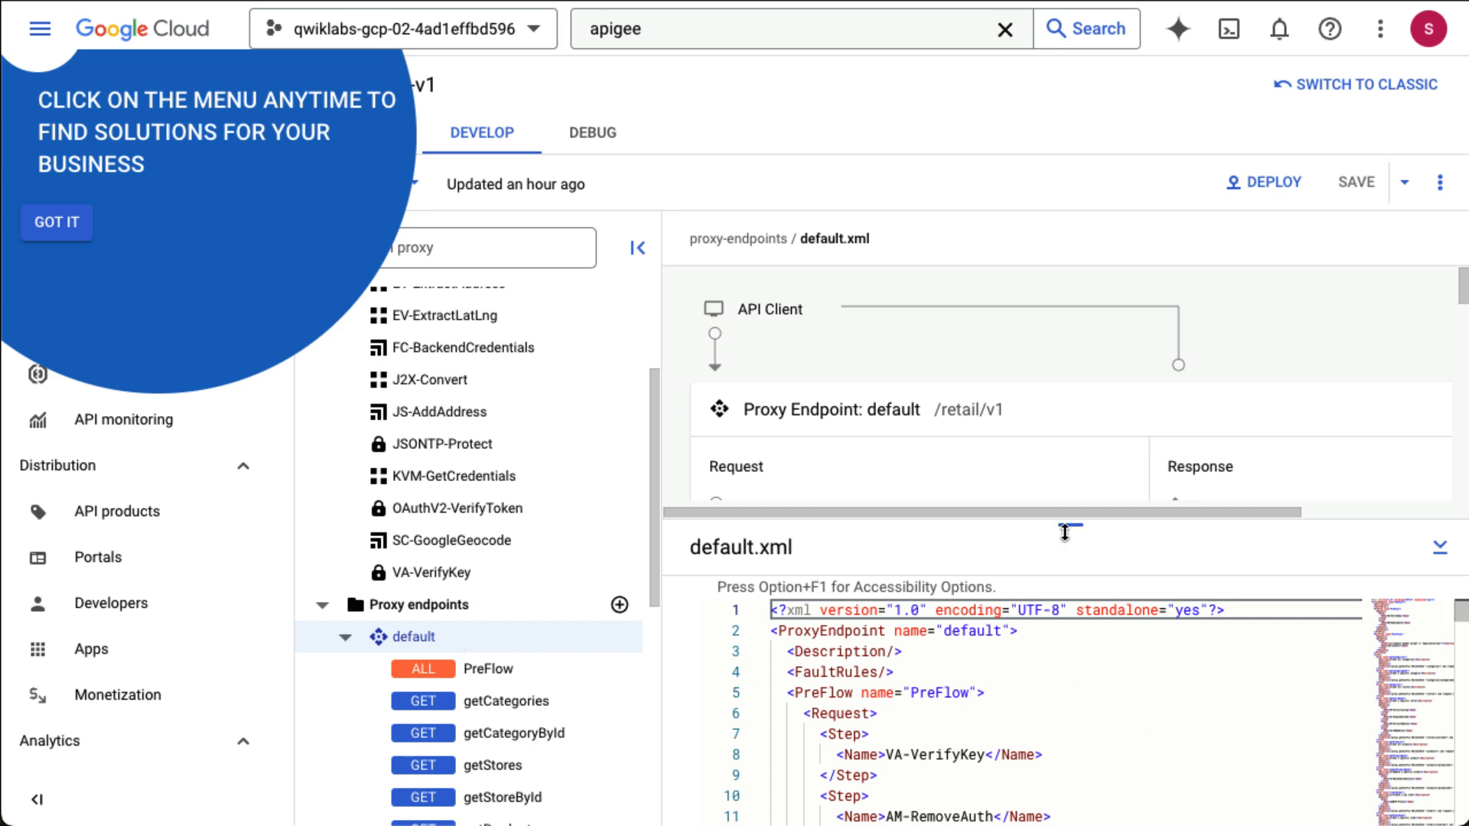
drag(1070, 523, 1071, 432)
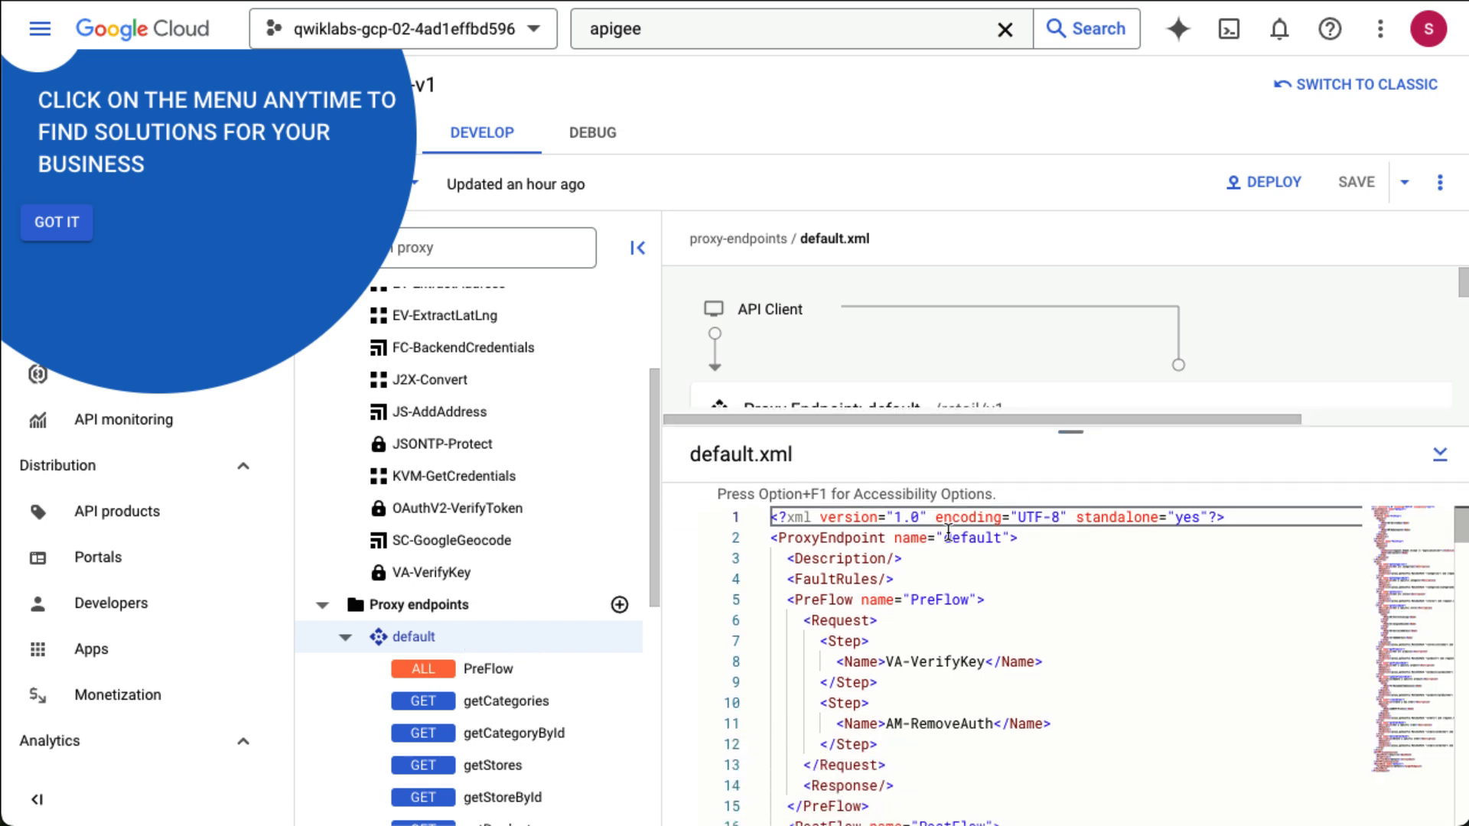
Dismiss the solutions menu notice and delete the empty FaultRules line from default.xml.
triple_click(887, 579)
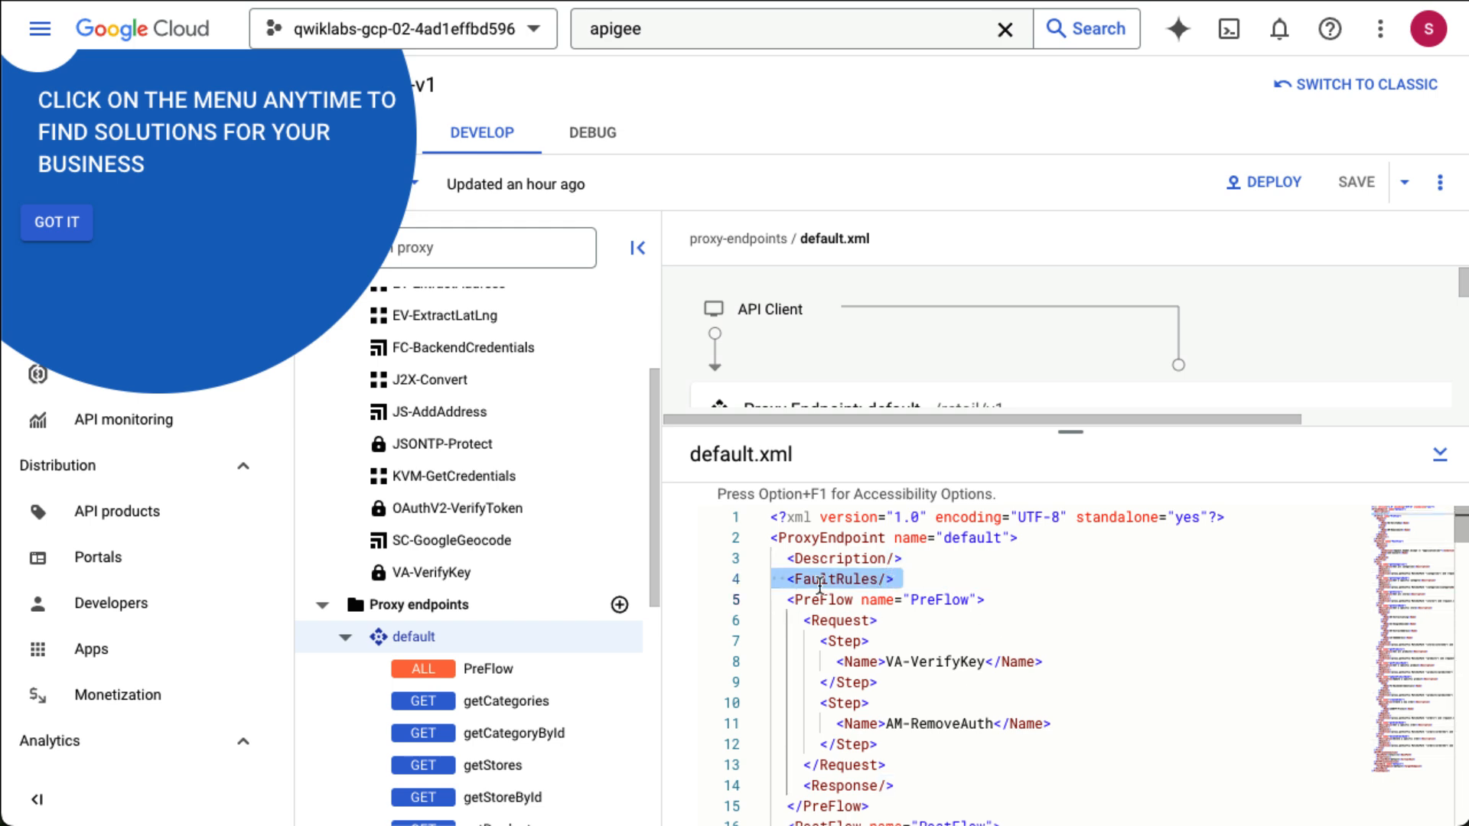
click(70, 231)
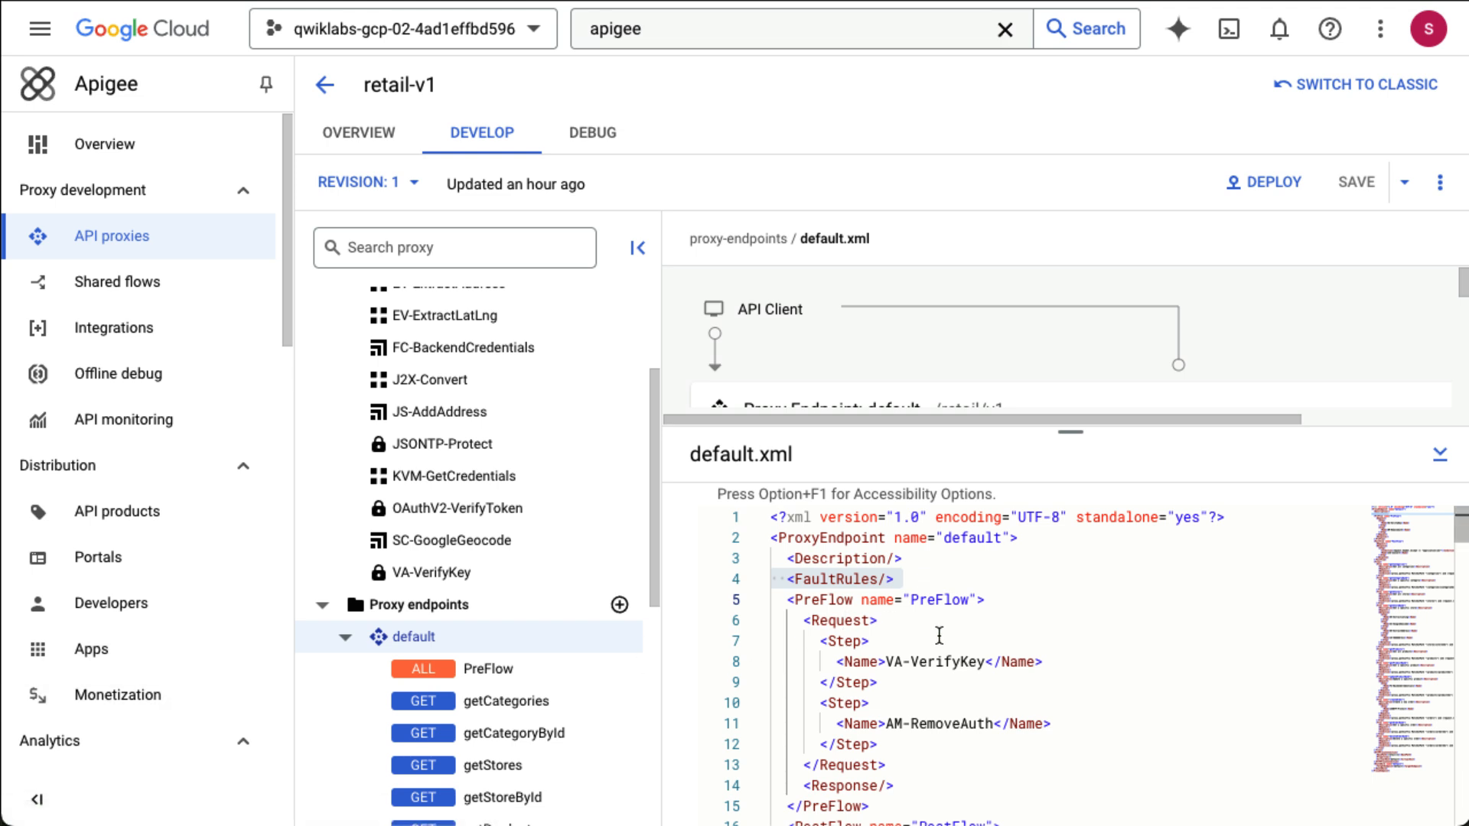
triple_click(903, 570)
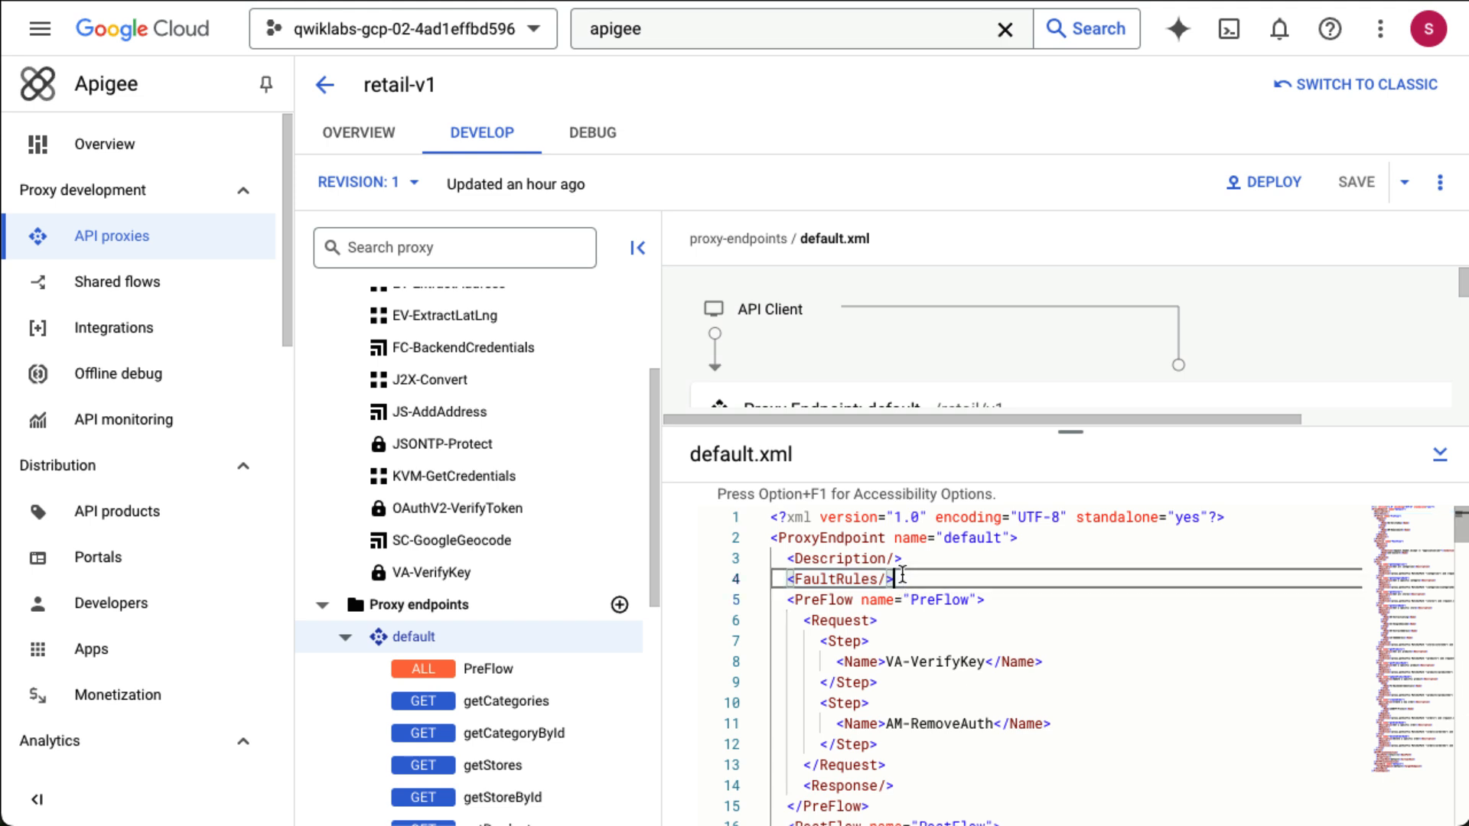
key(BackSpace)
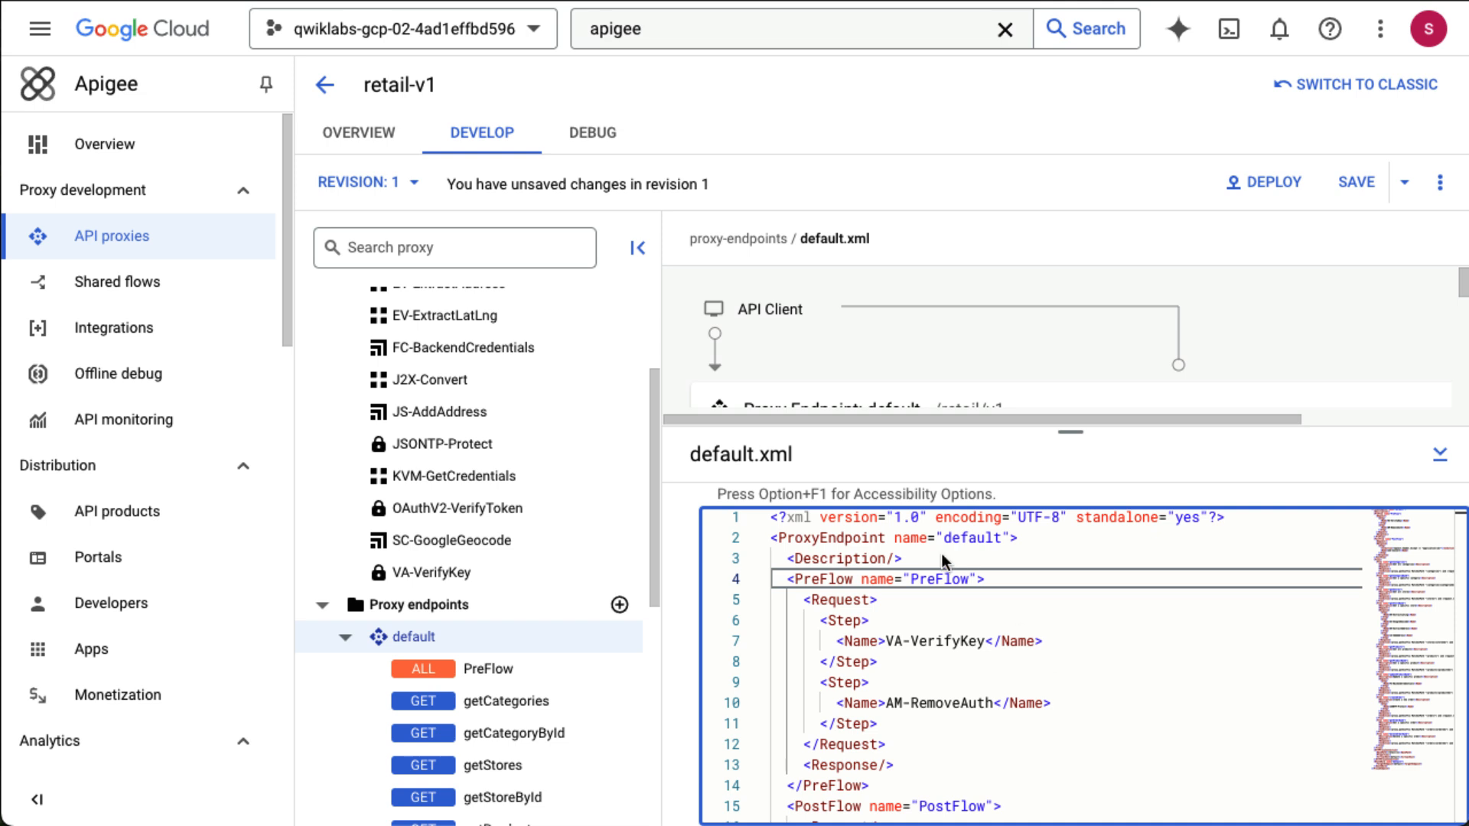
Insert an aligned FaultRules block below Description with a fault rule named JSONThreat and the condition jsonattack.JSONTP-Protect.failed == true.
click(910, 563)
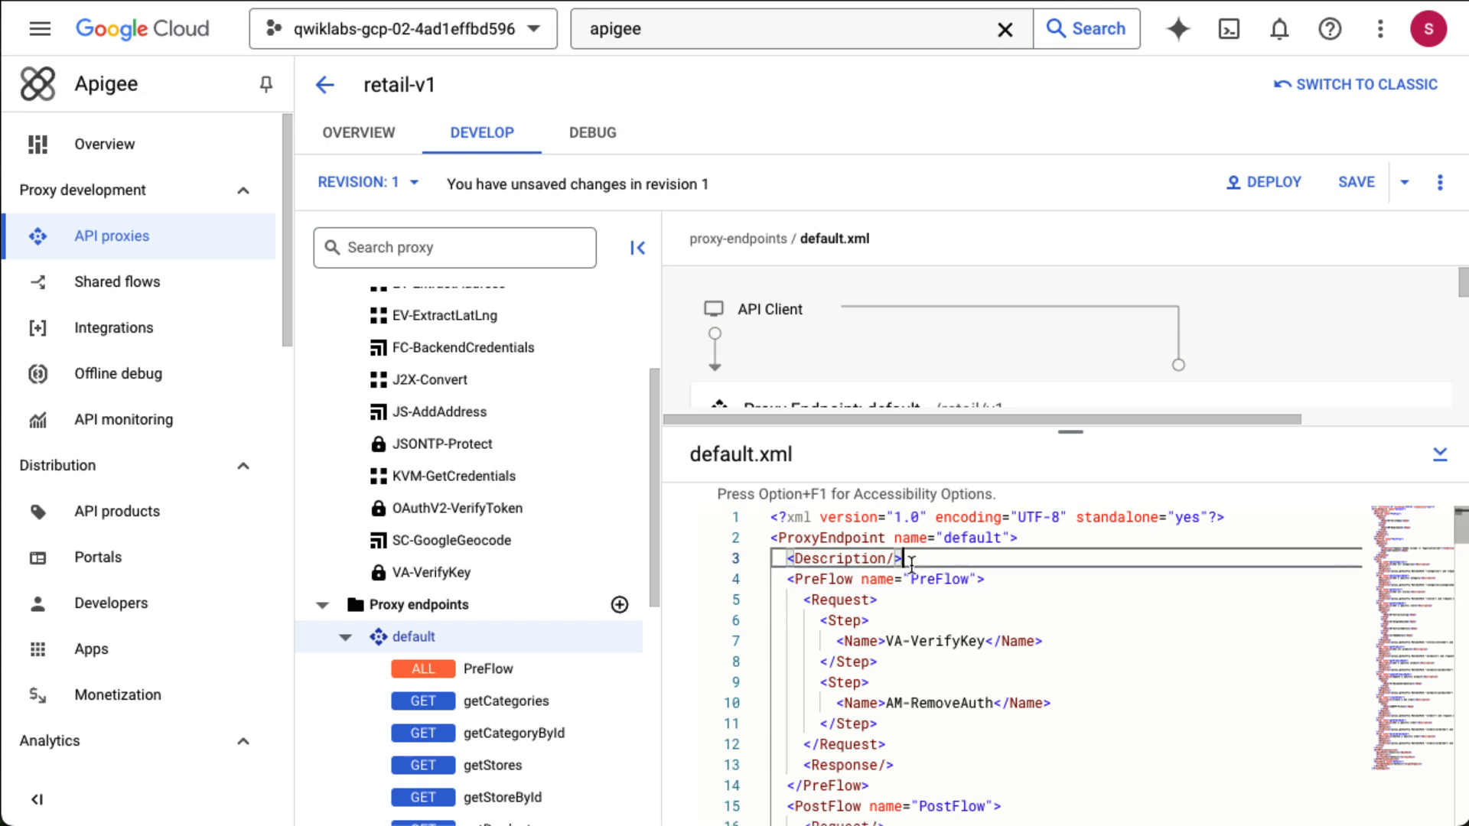
key(Return)
text(<FaultRules>   <FaultRule name="JSONThreat">     <Condition>jsonattack.JSONTP-Protect.failed == true</Condition>   </FaultRule> </FaultRules>)
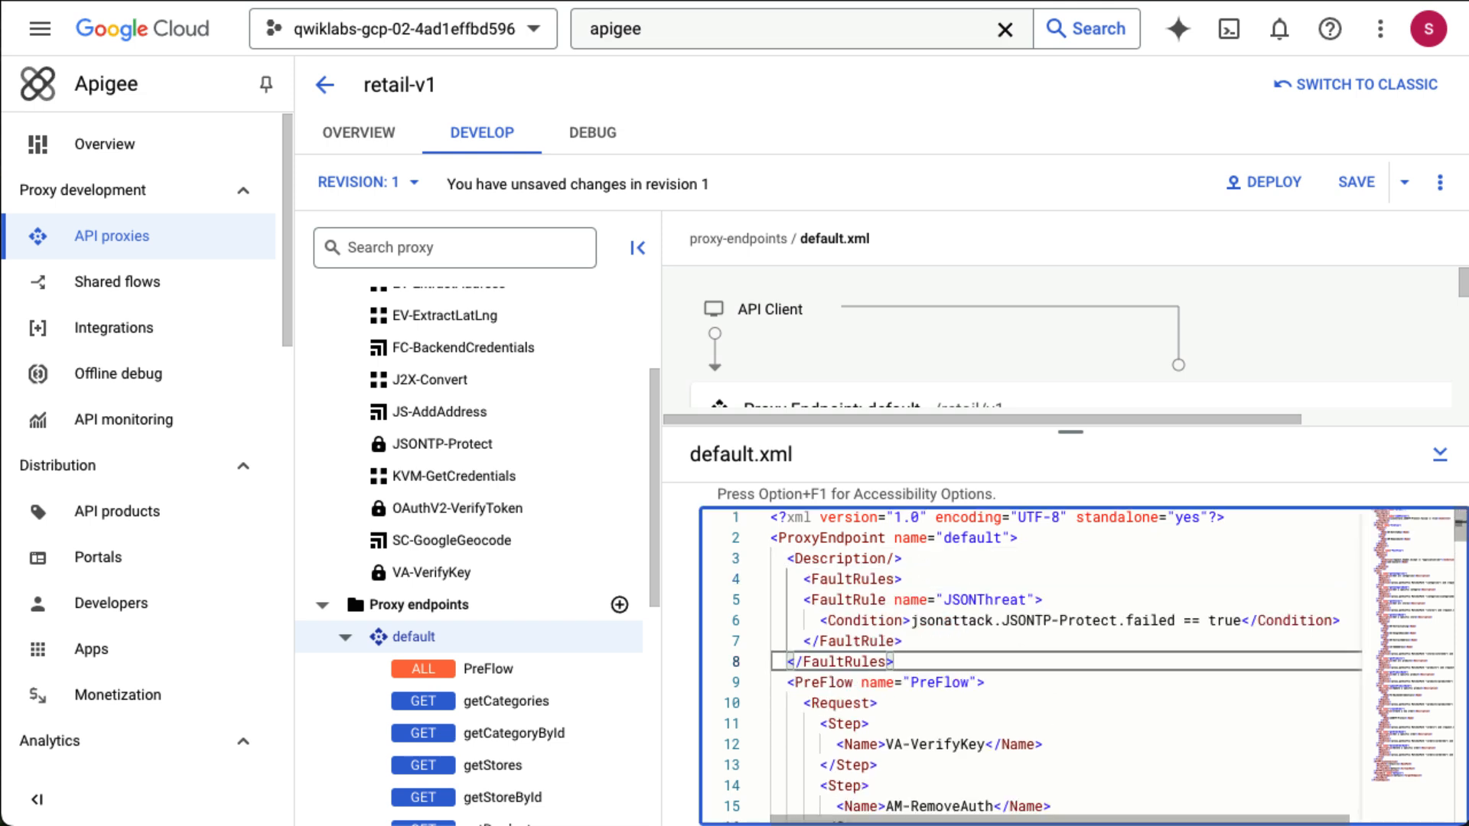
click(800, 581)
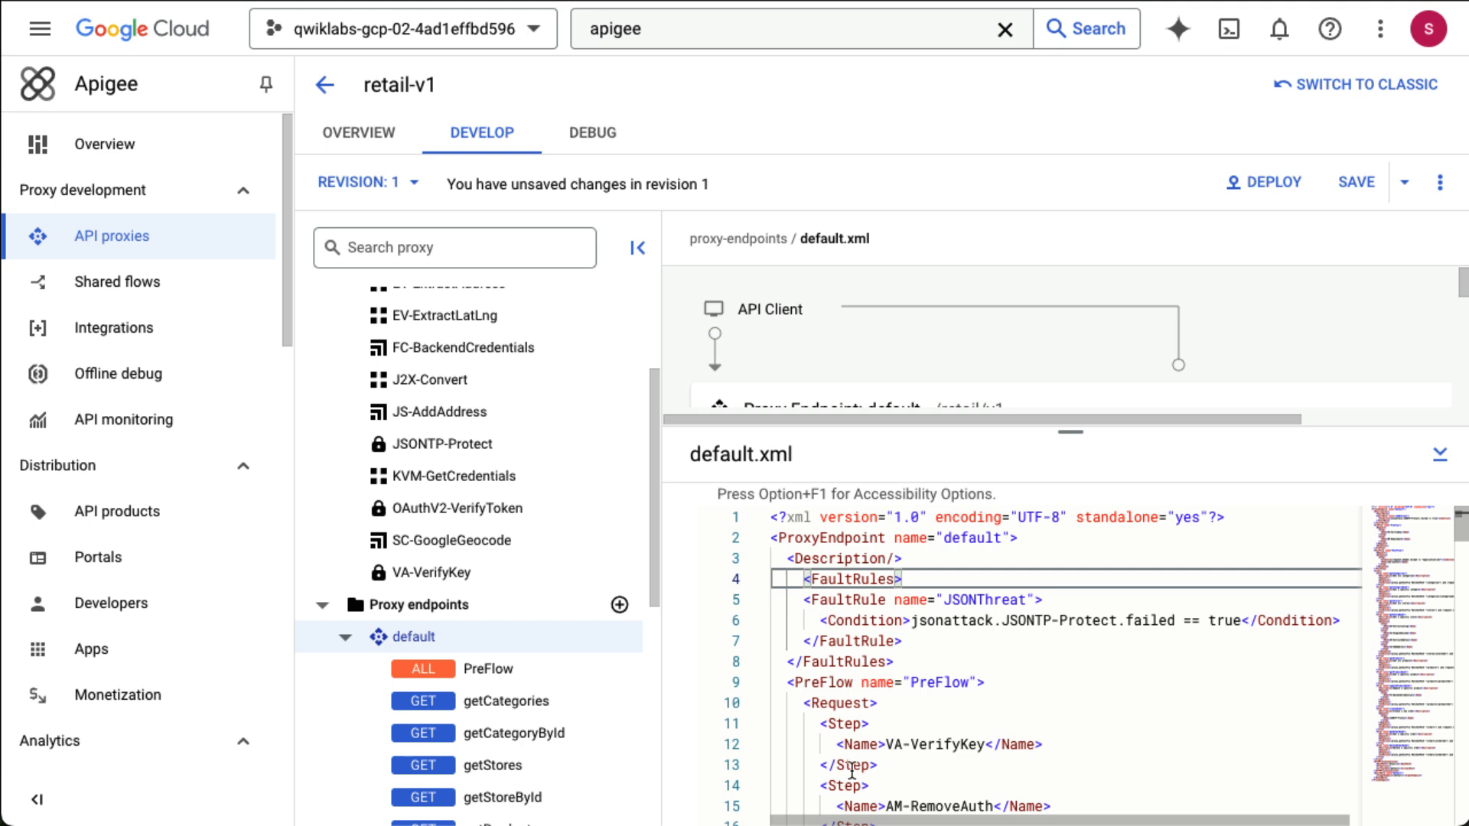
key(BackSpace)
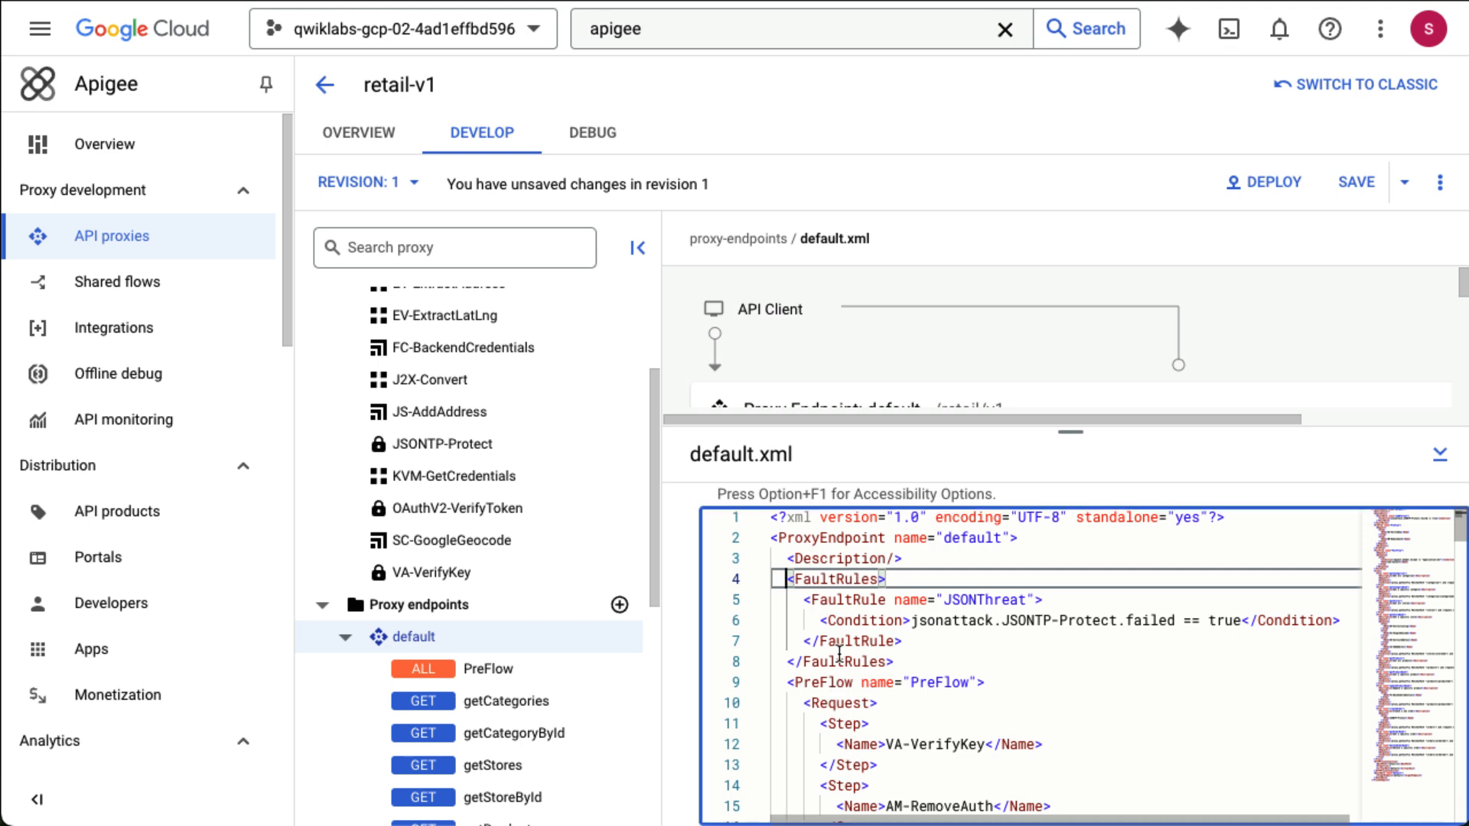
click(1040, 661)
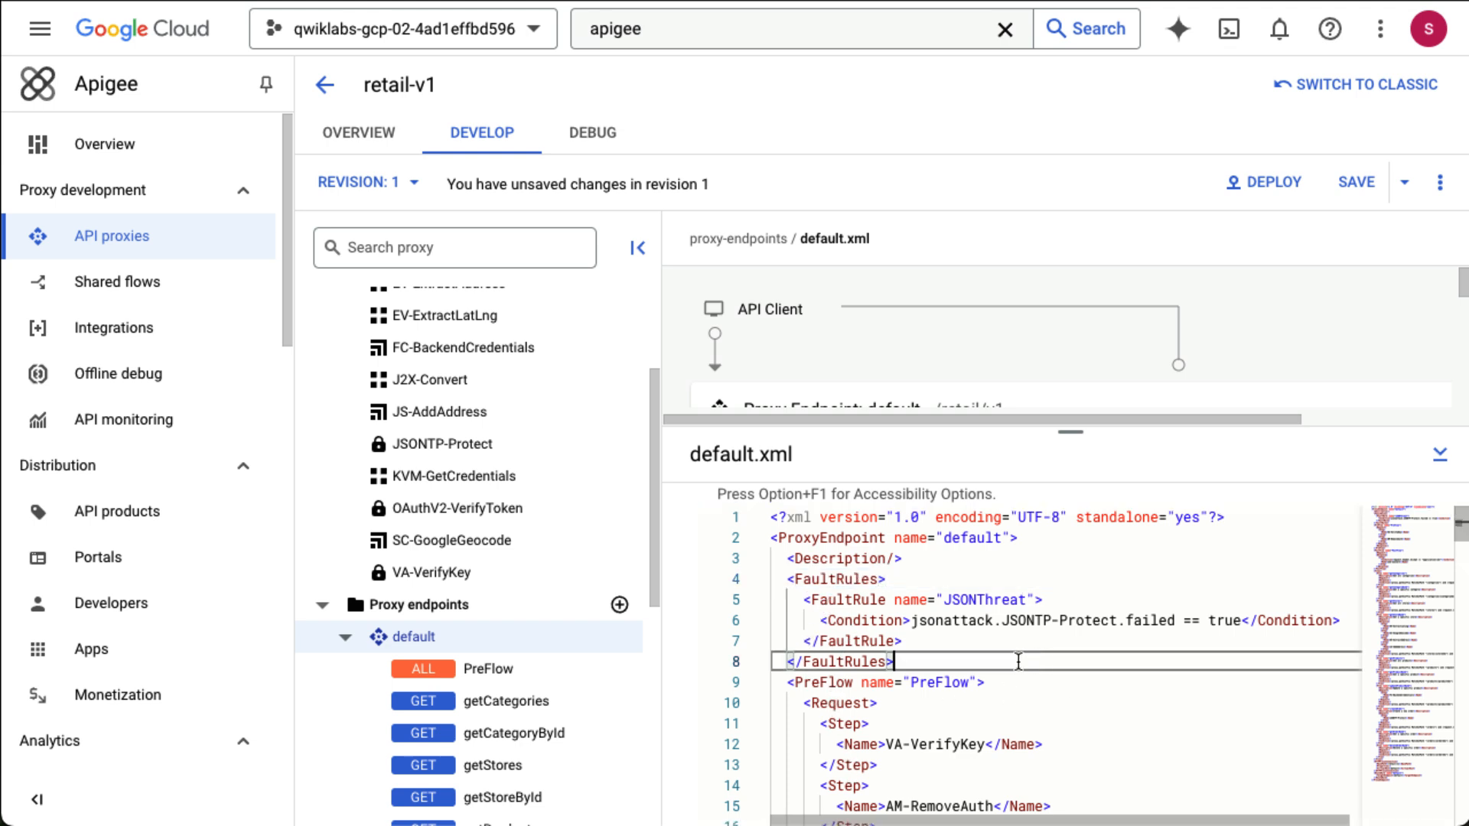
double_click(963, 601)
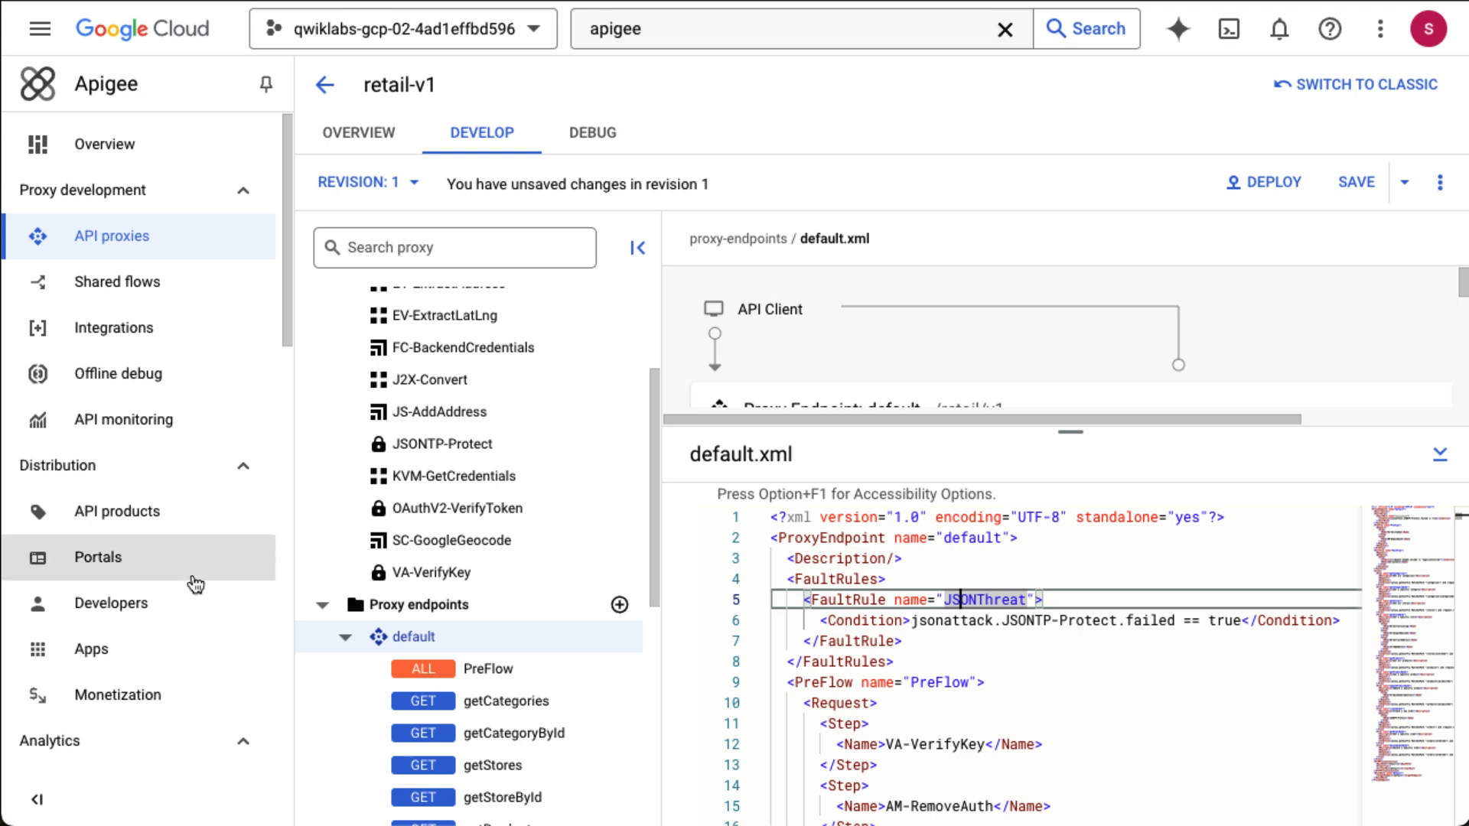
scroll(1140, 651, right, 1)
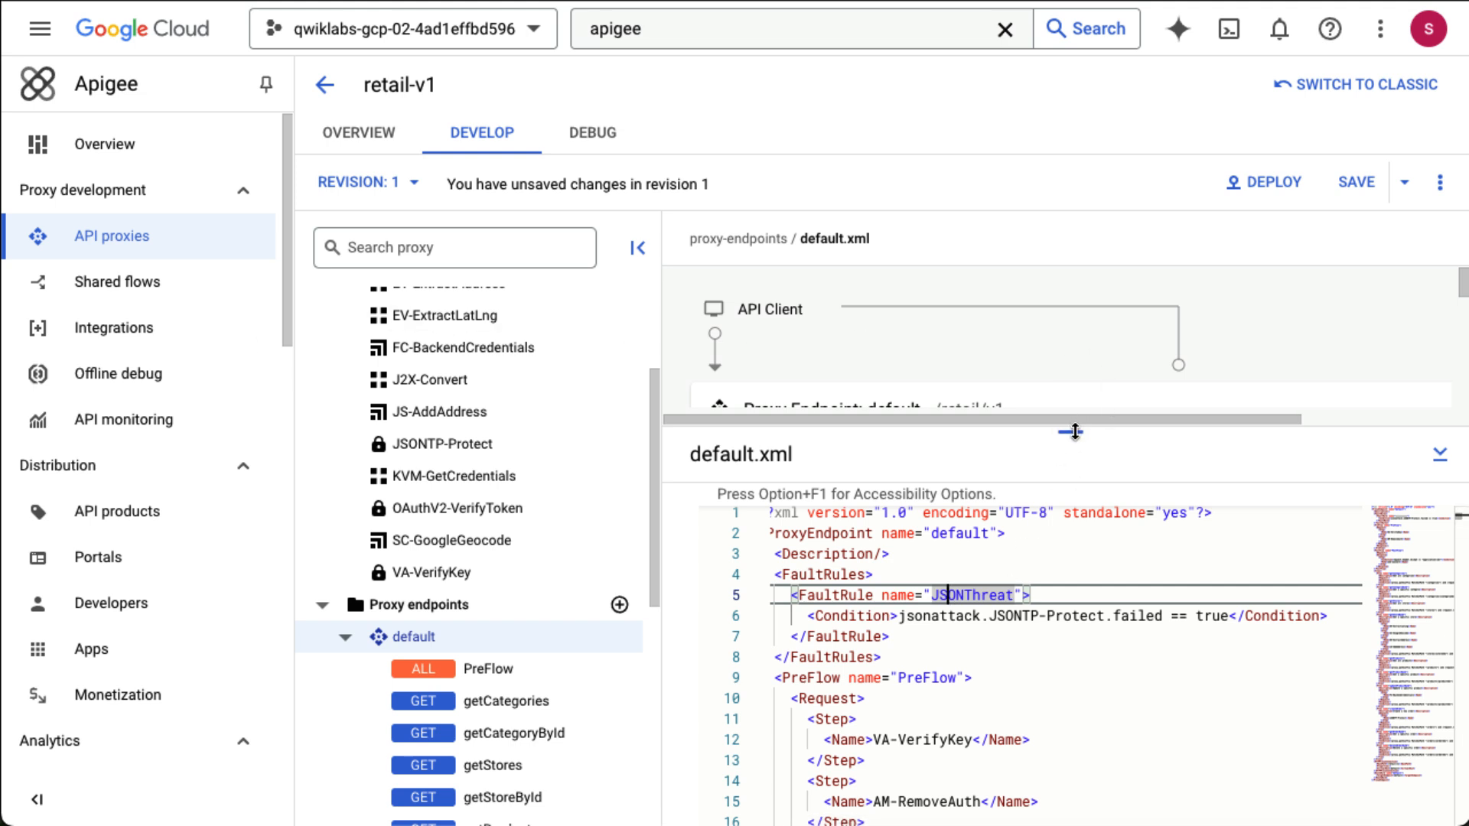
click(1042, 574)
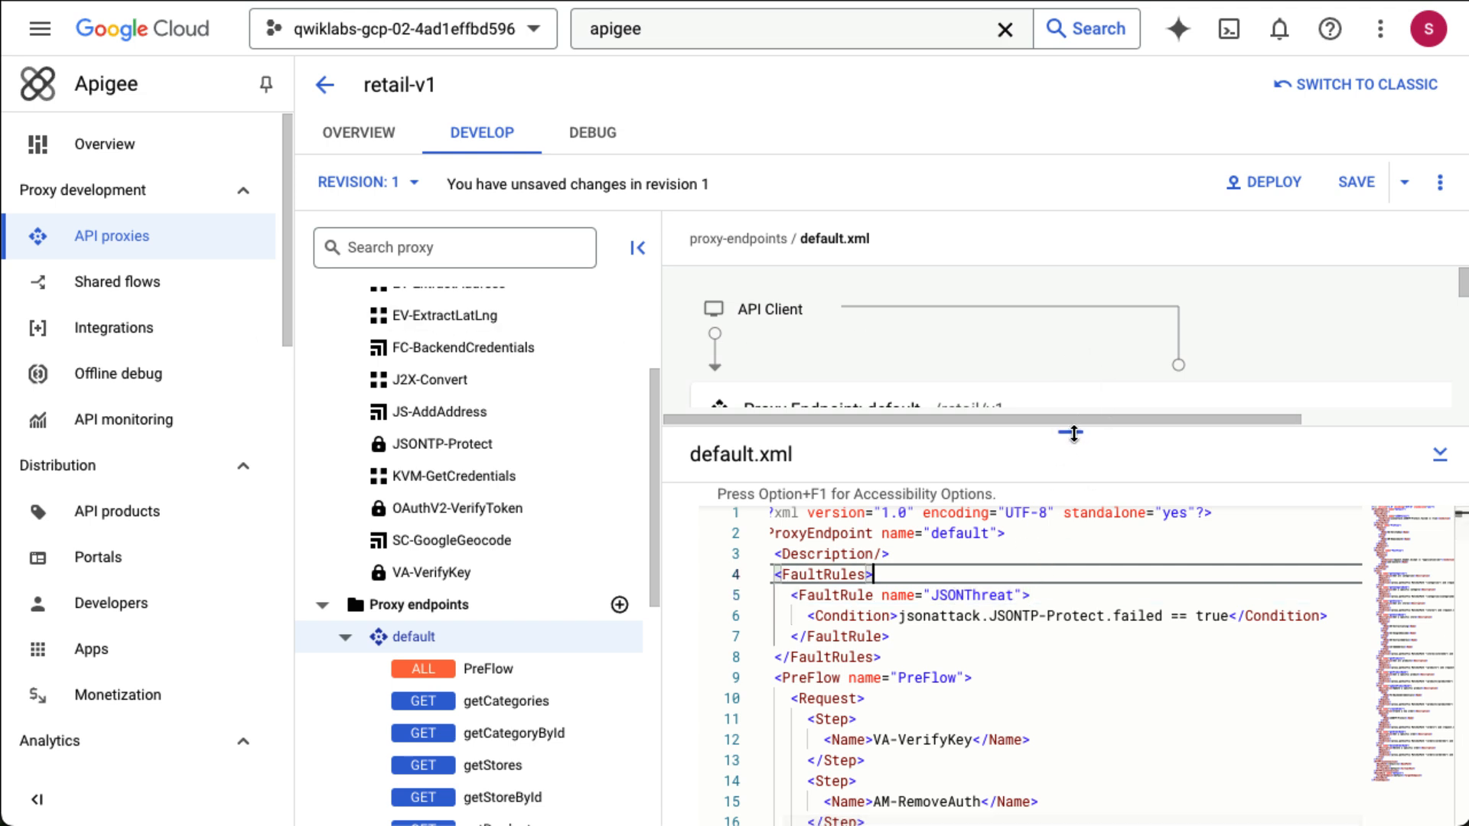
Shrink the code editor and examine the policies attached to the default endpoint's request and response flows.
drag(1070, 431, 1067, 574)
drag(1062, 659, 1059, 806)
scroll(1059, 635, down, 10)
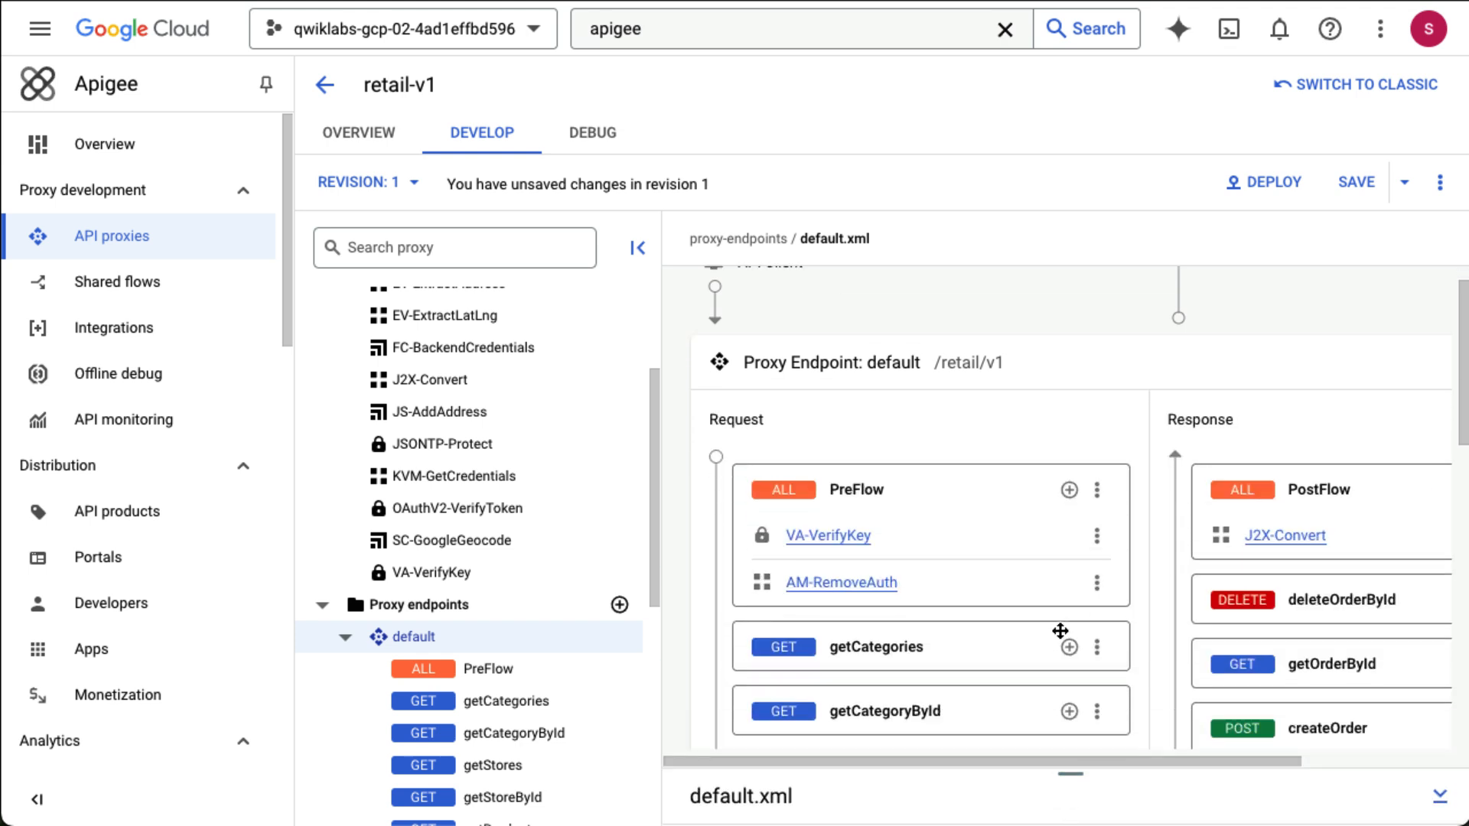
scroll(1060, 635, down, 5)
scroll(1060, 635, right, 2)
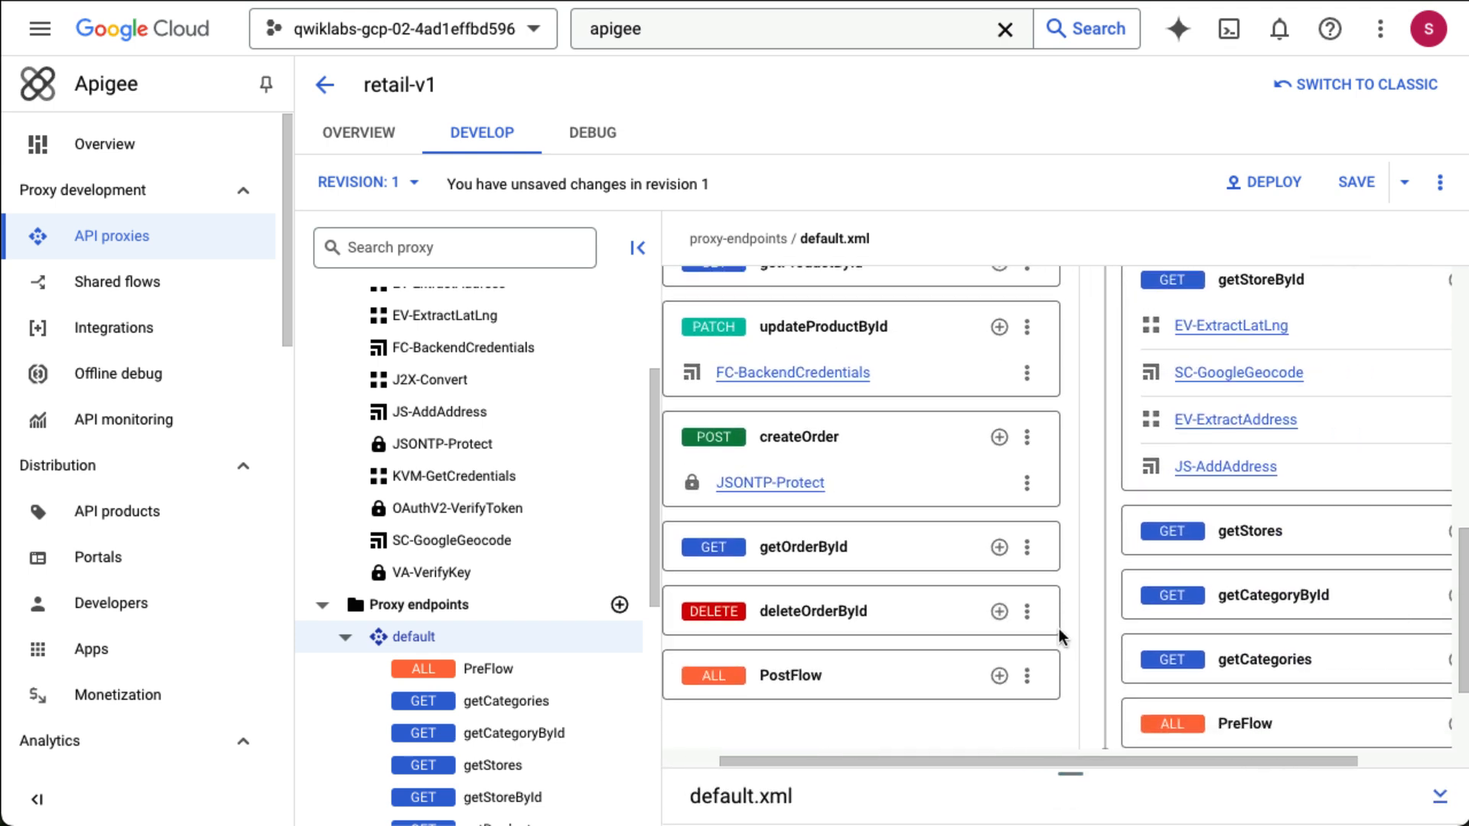
scroll(1059, 630, up, 10)
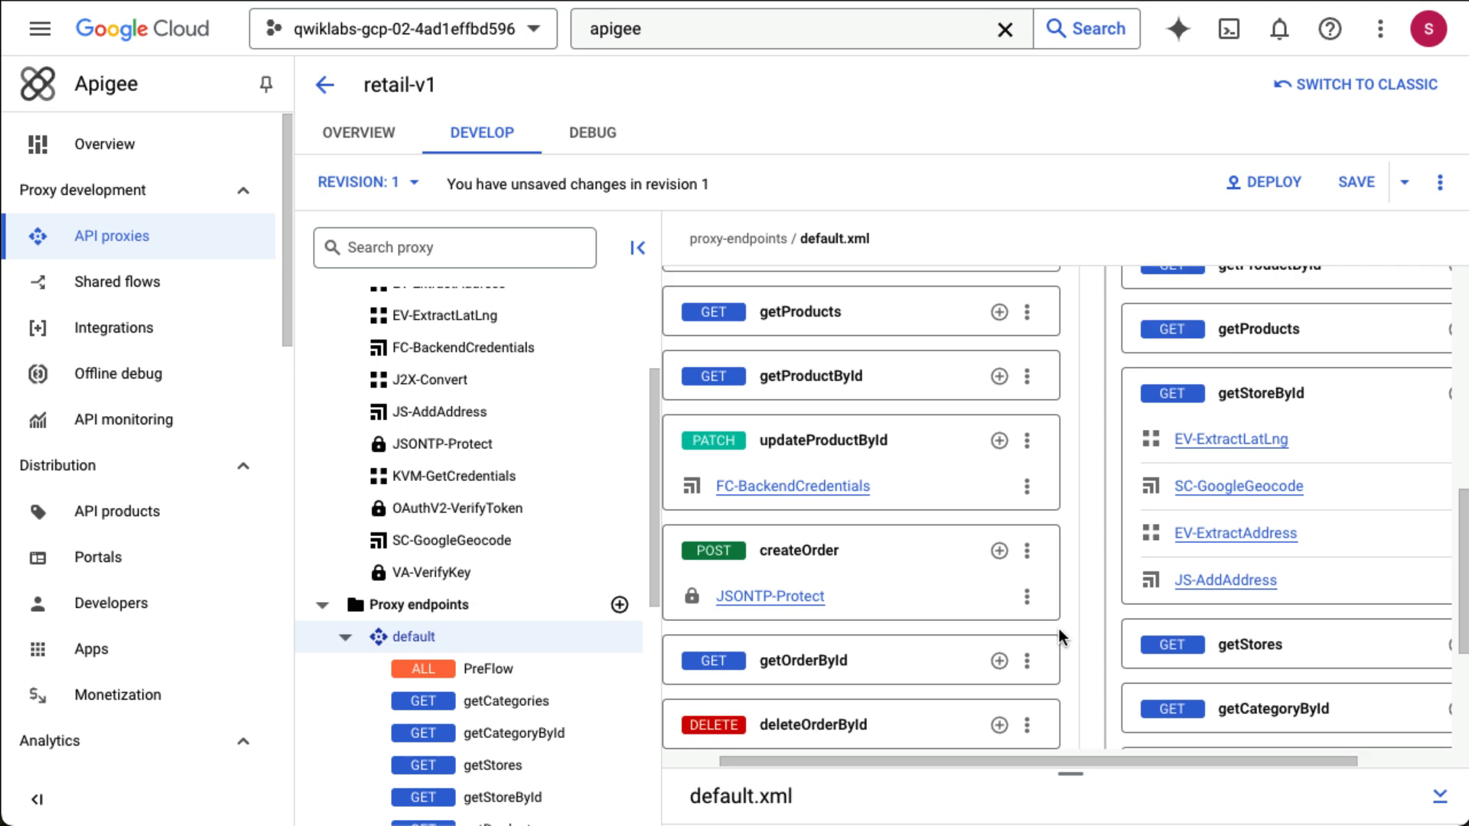
scroll(1060, 635, up, 10)
scroll(1060, 635, left, 2)
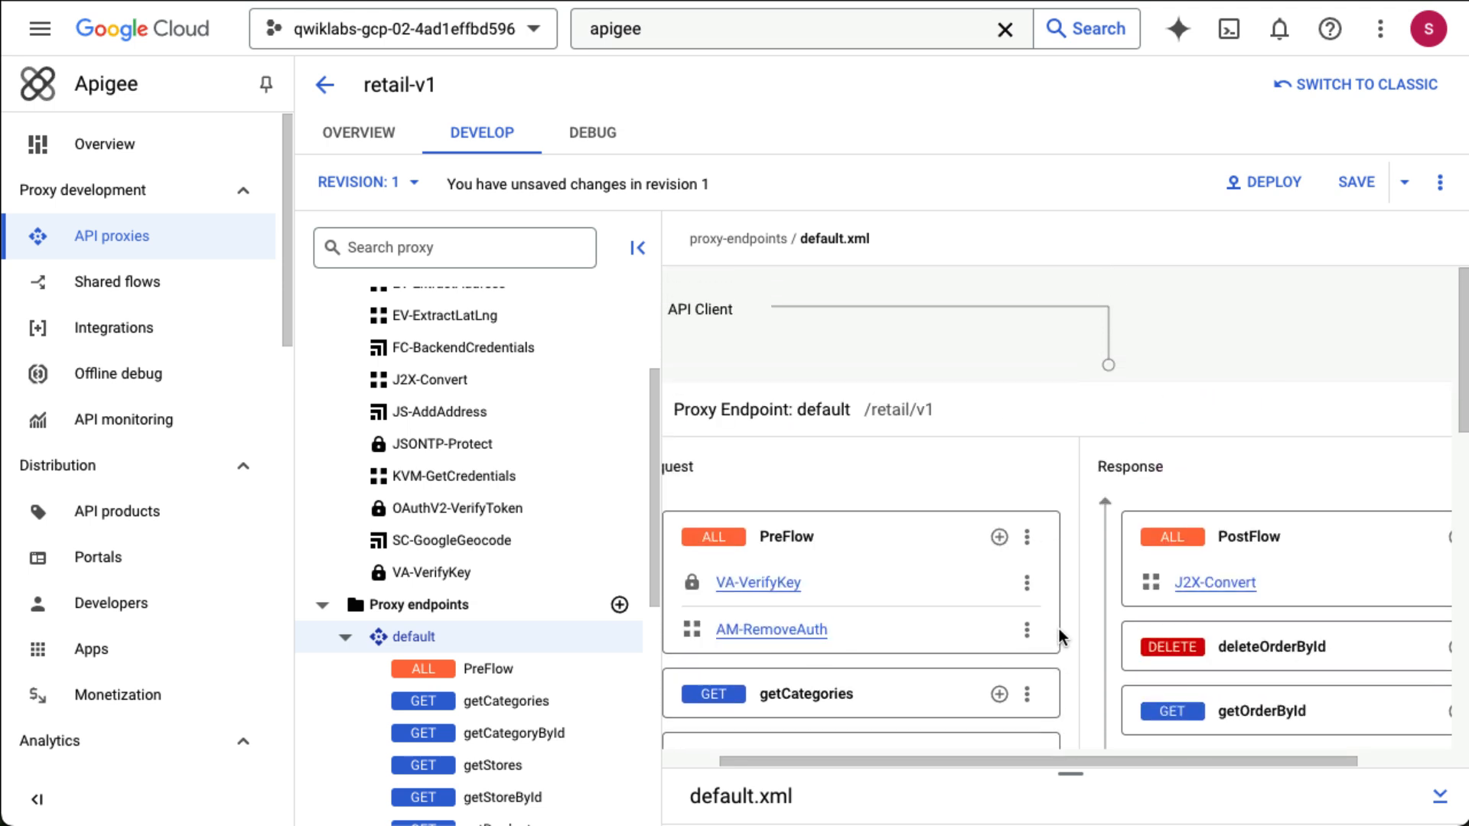
scroll(1060, 635, right, 1)
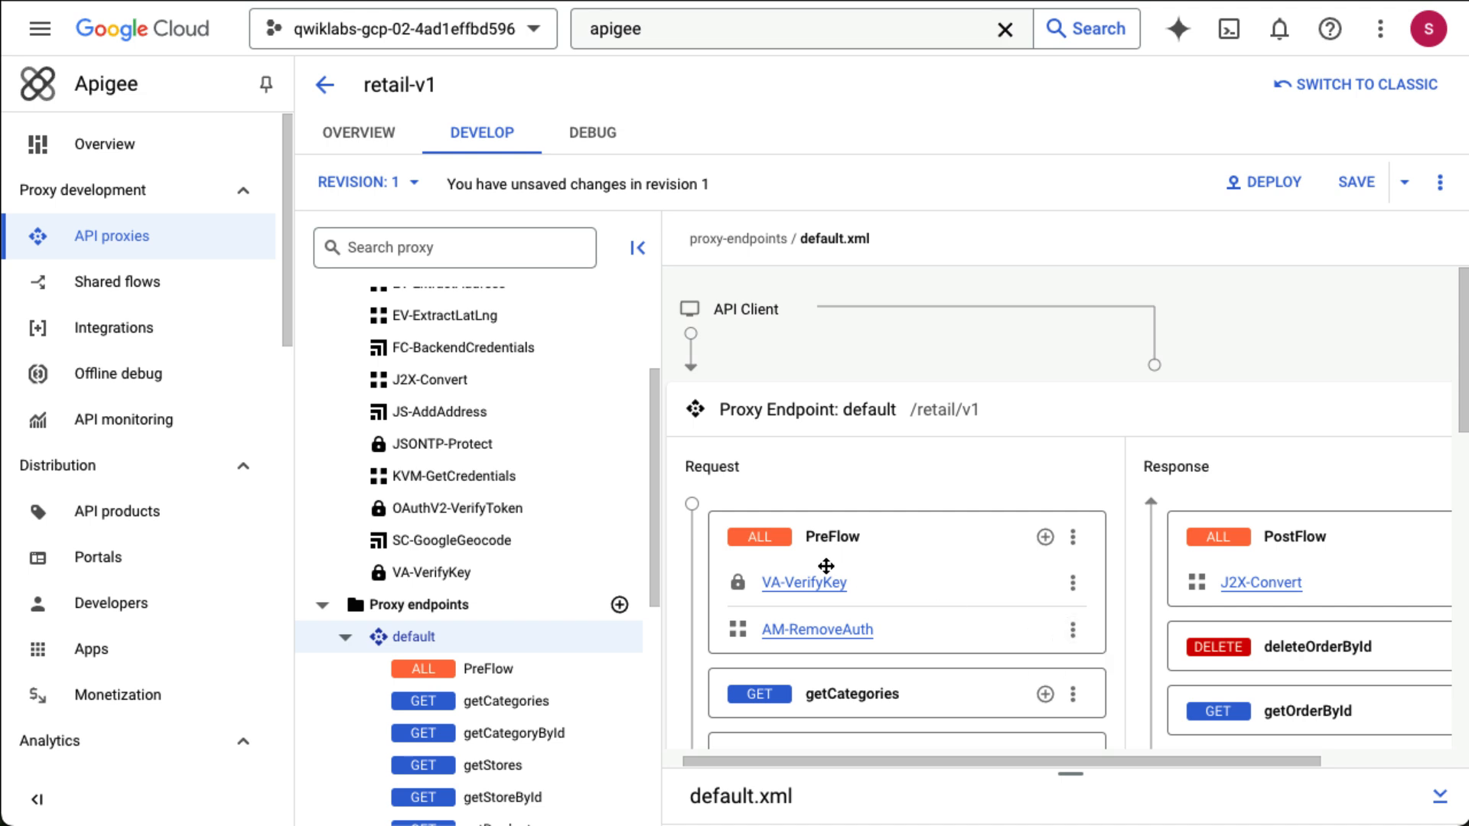
Create an Assign Message policy with both the name and display name AM-400JSONThreat.
scroll(551, 521, up, 3)
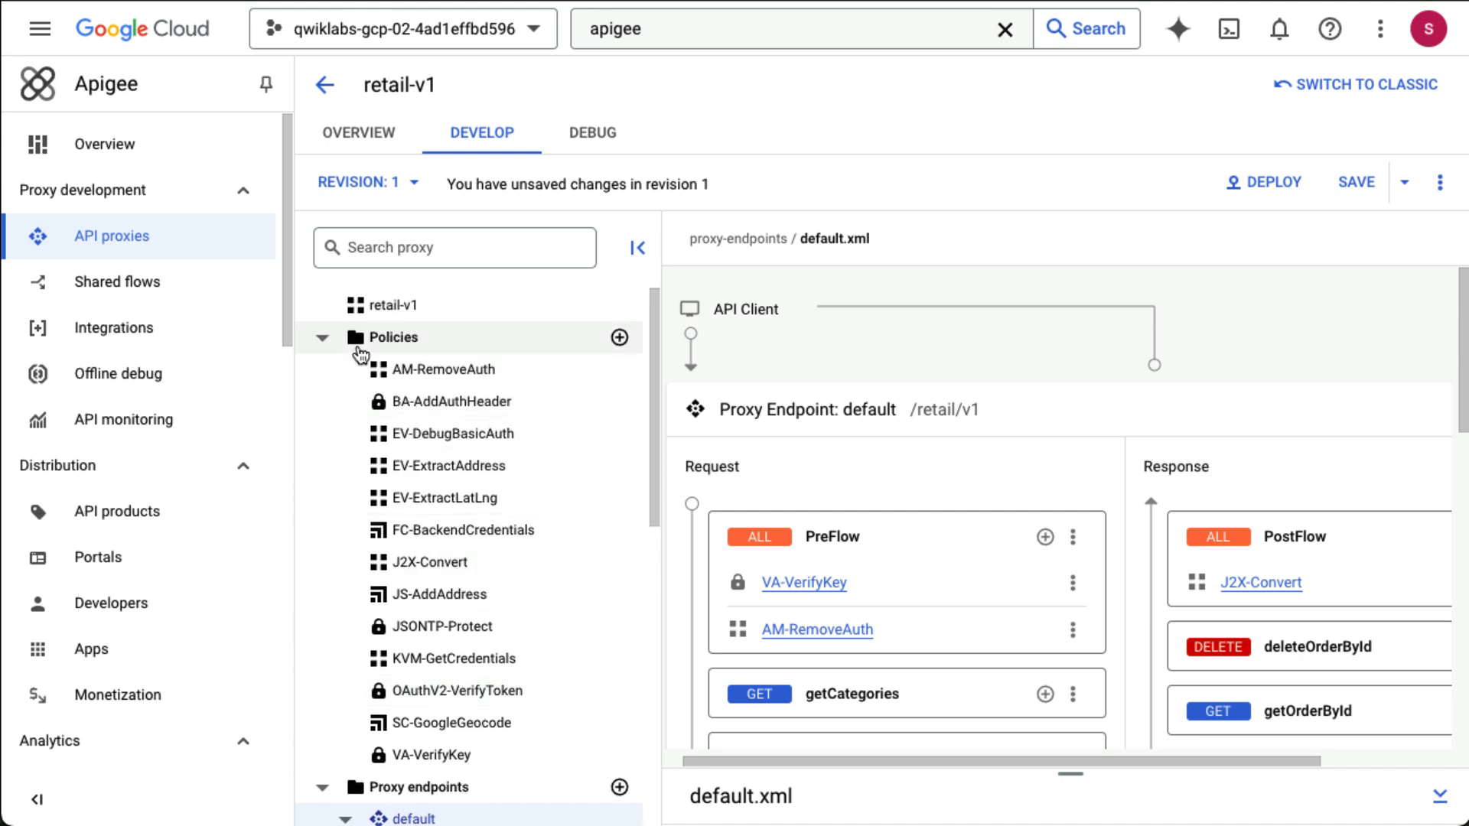
click(620, 339)
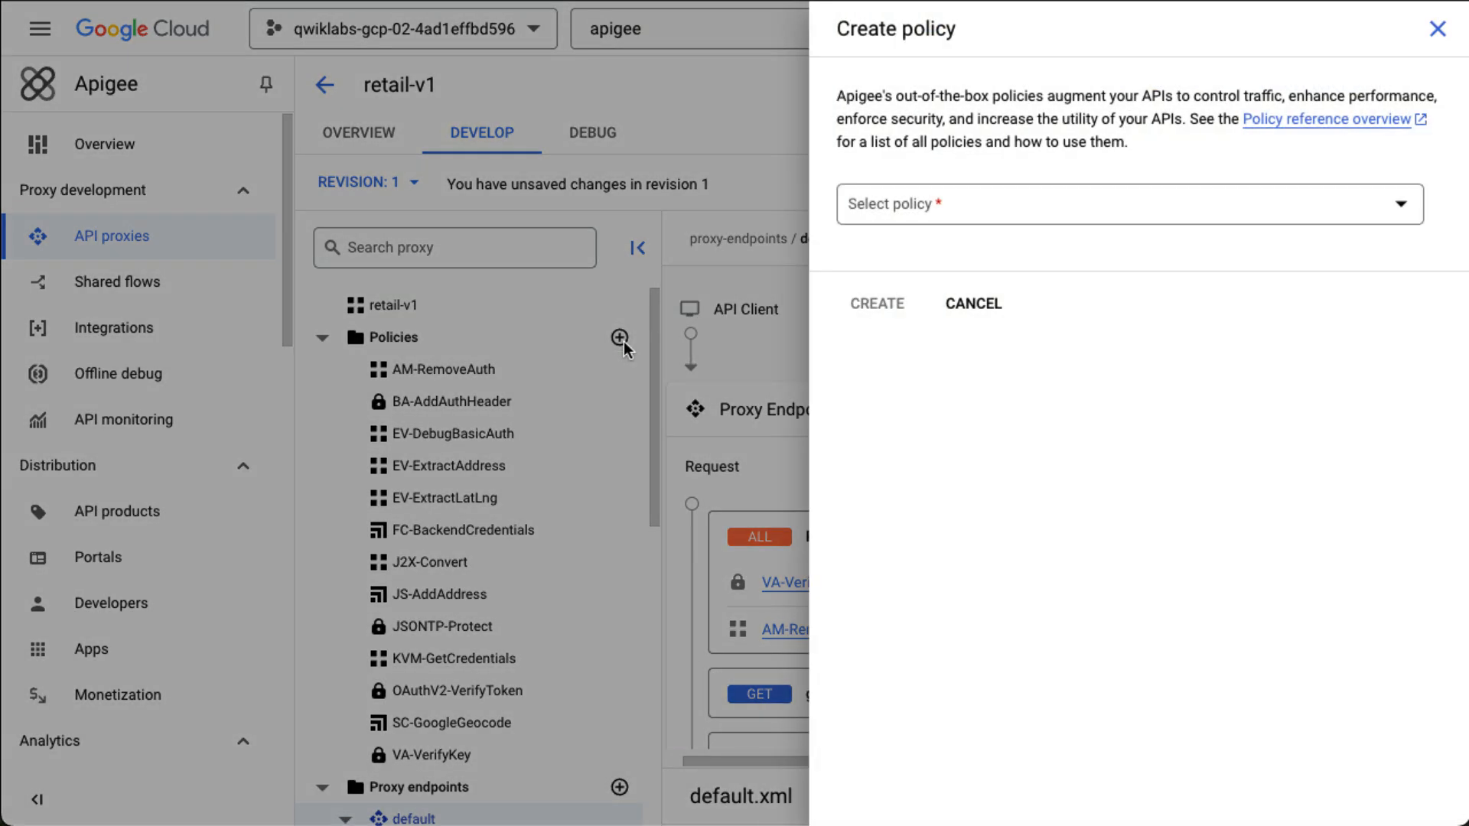
click(1085, 218)
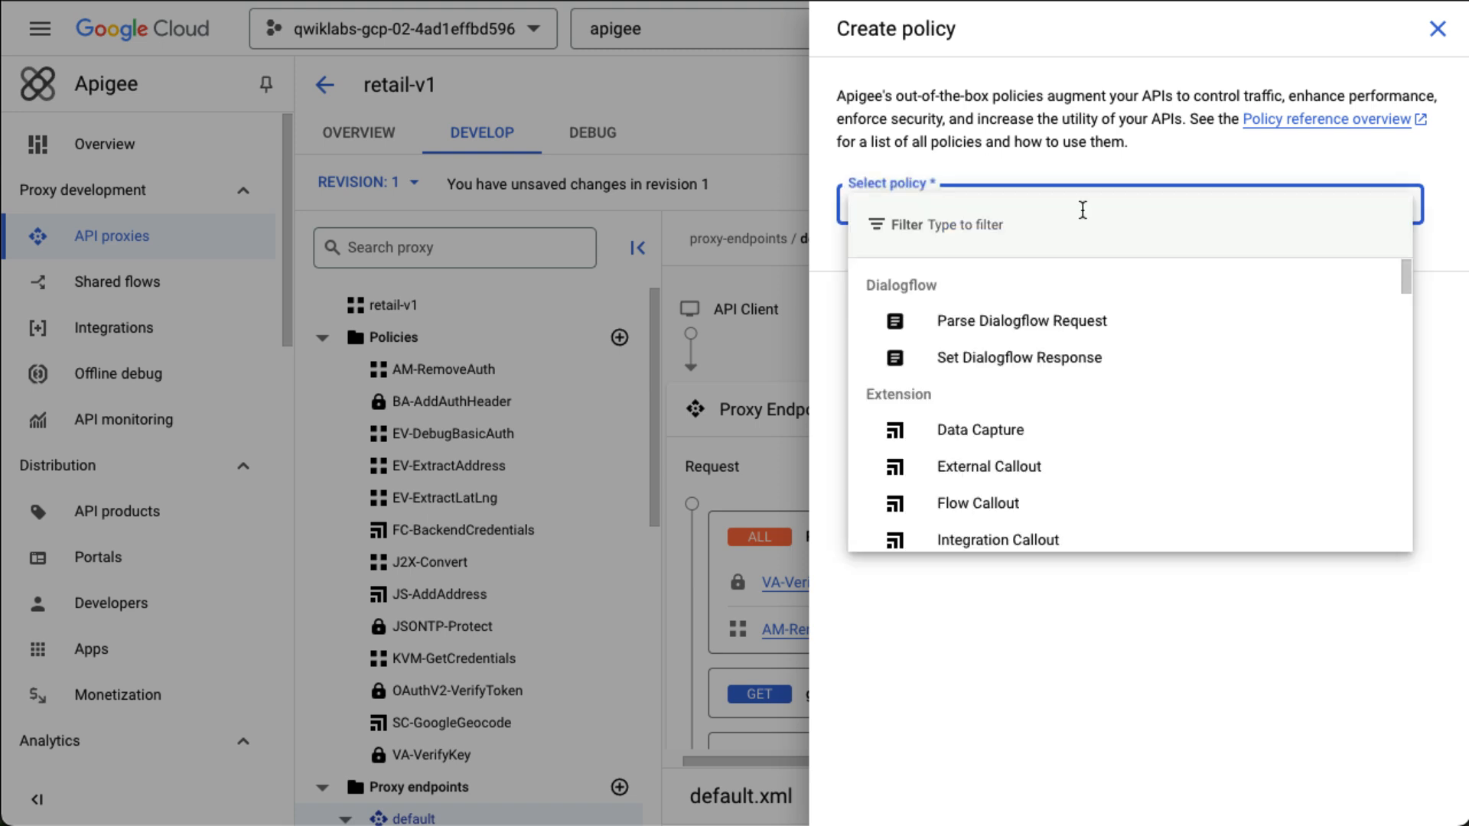
text(ass)
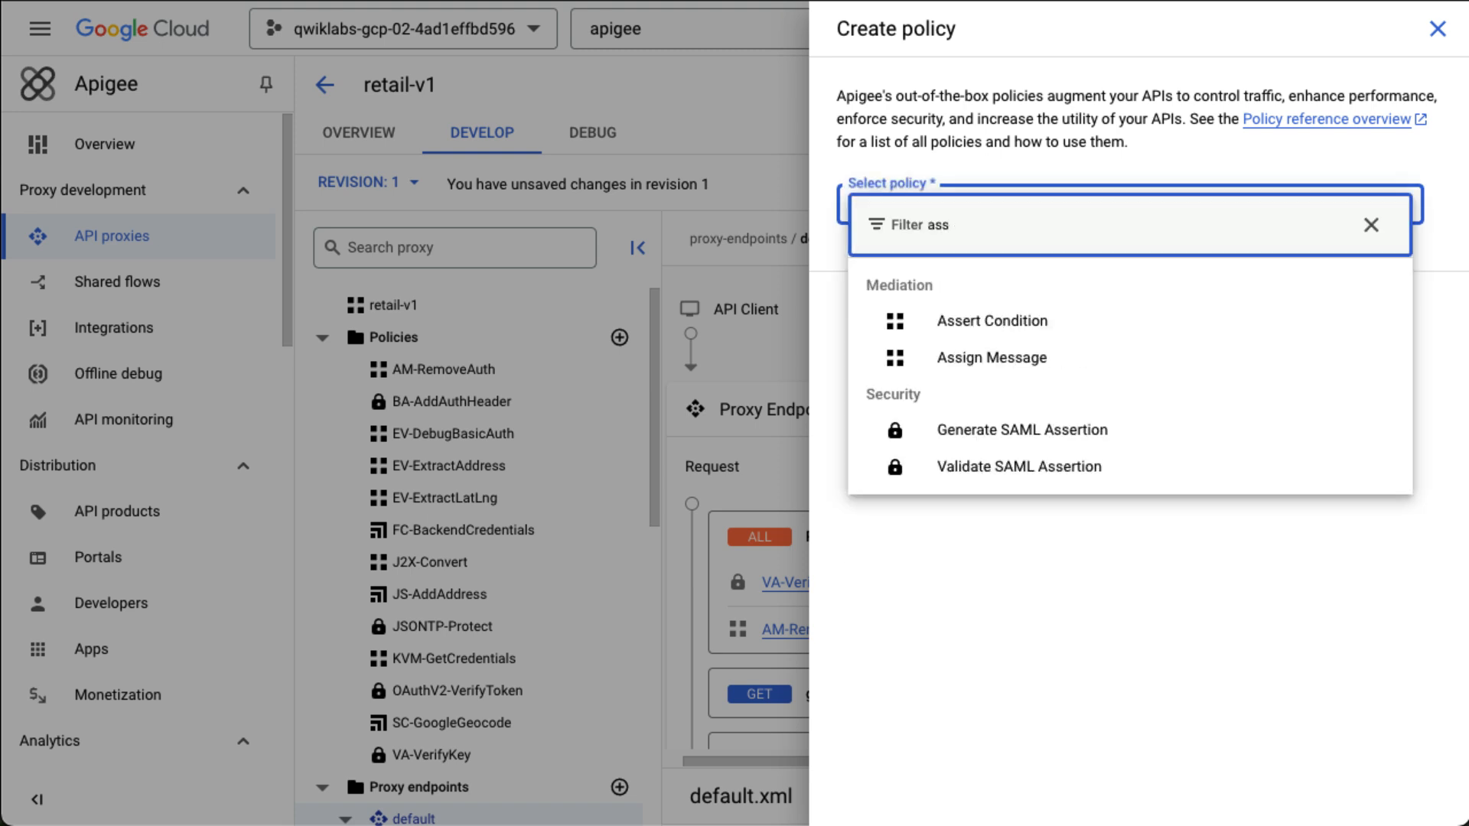
click(1008, 361)
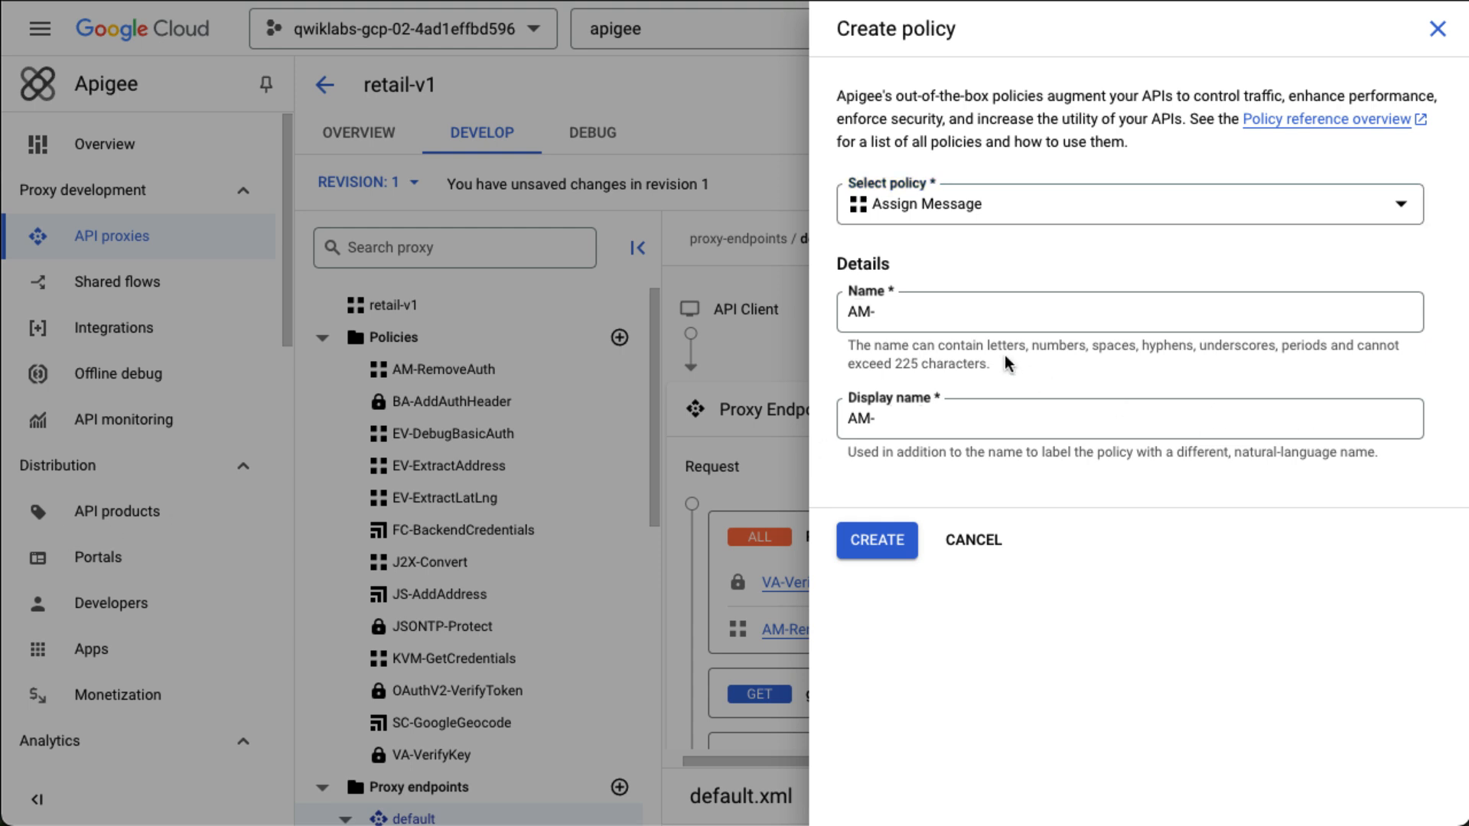
click(976, 315)
text(400JSONThreat)
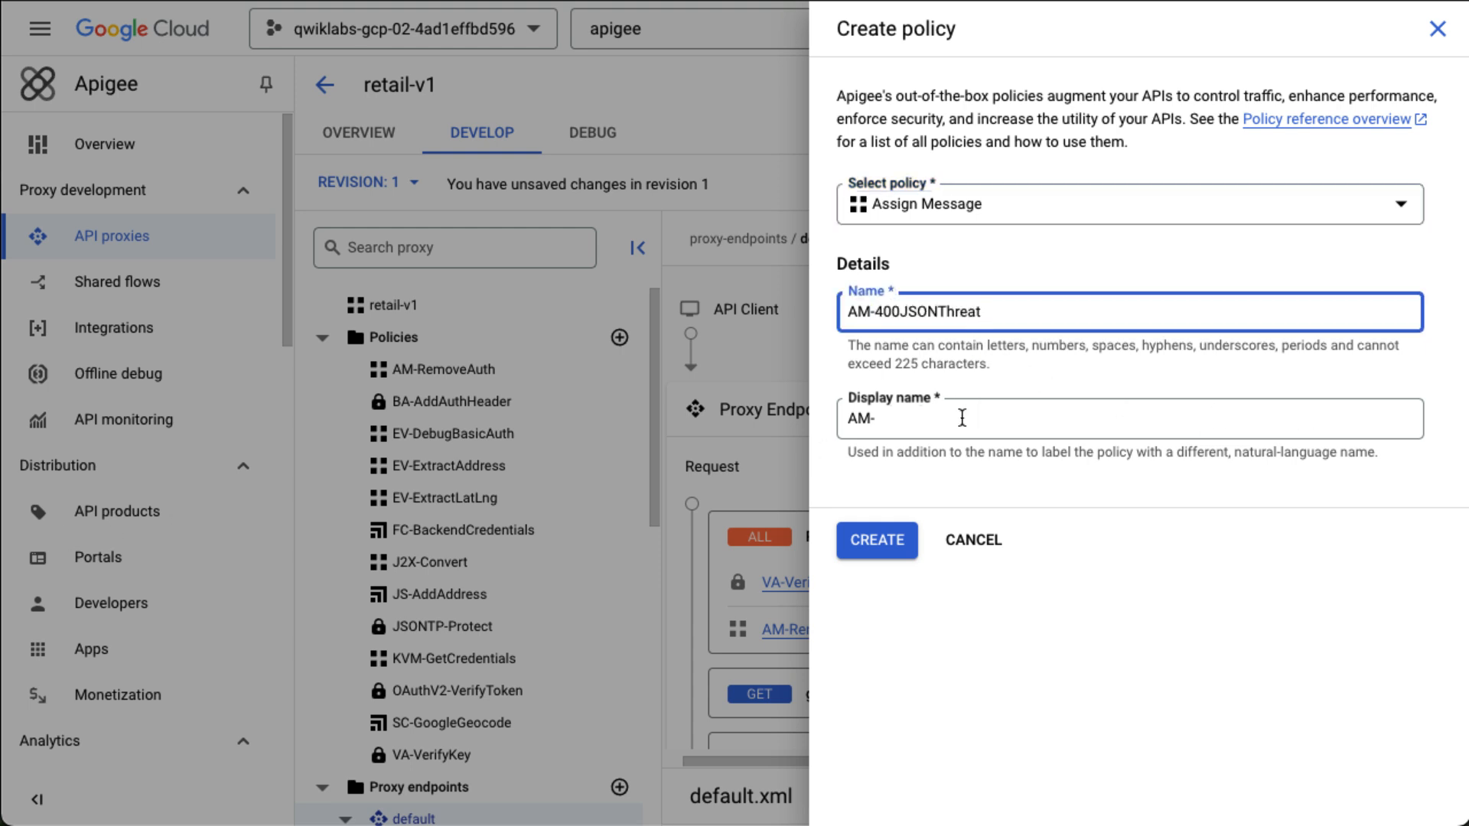
click(957, 416)
text(400JSONThreat)
click(887, 545)
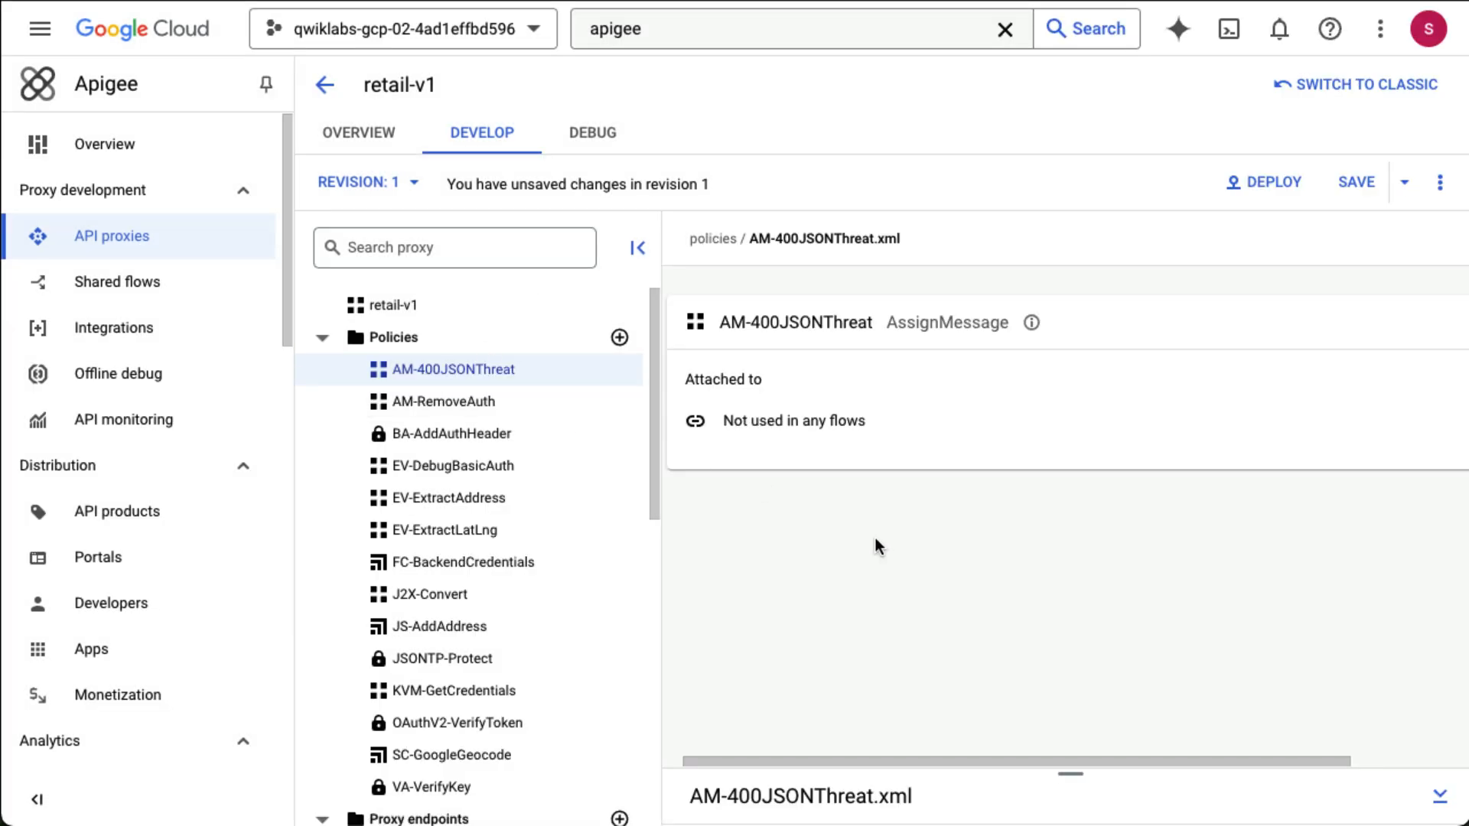
Replace the AM-400JSONThreat policy's XML with the copied AssignMessage configuration, which sets a jsonThreatErrorRegex variable, a JSON error payload and status 400 Bad Request.
drag(1069, 773, 1010, 372)
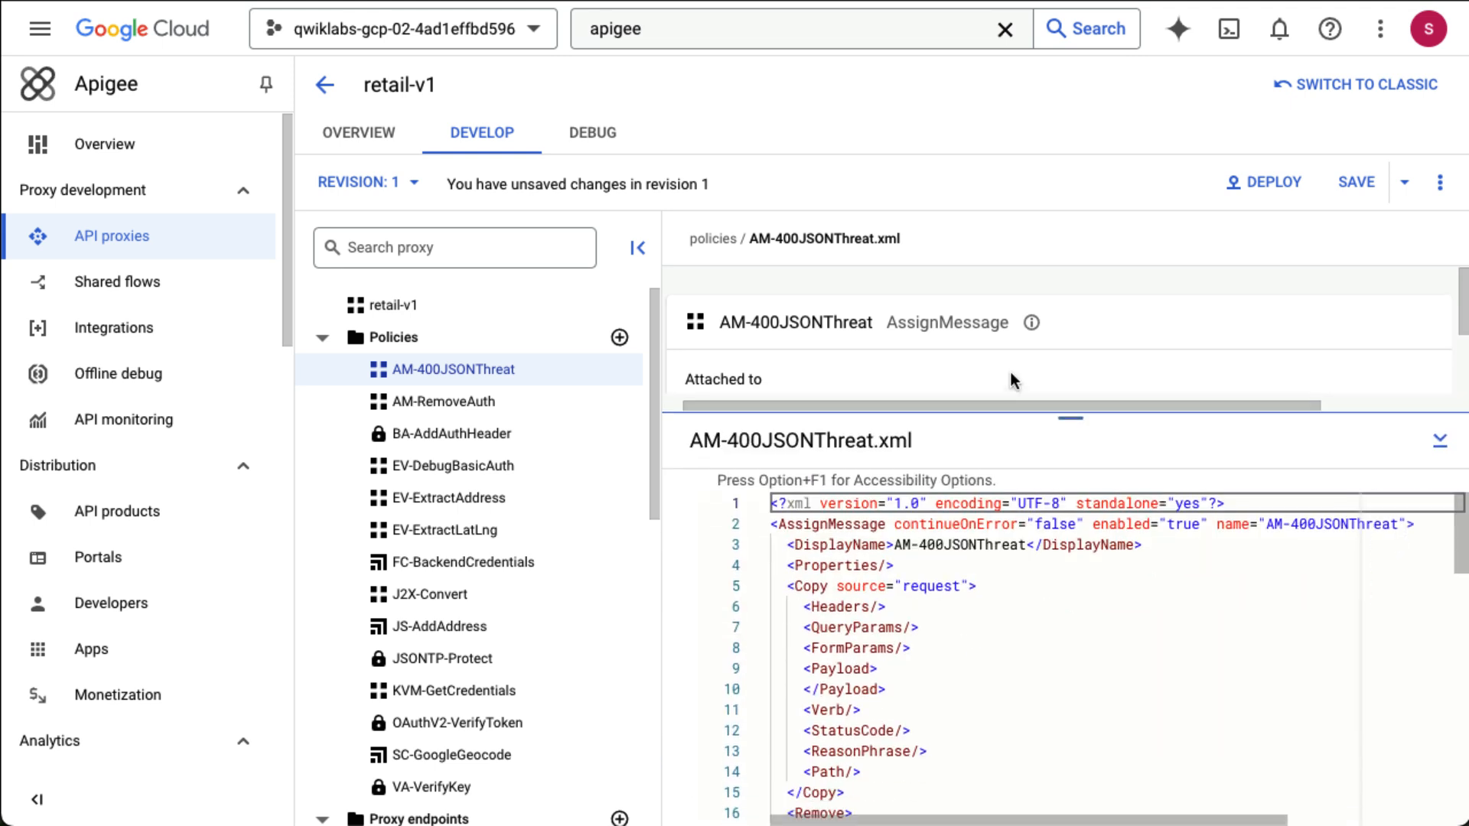
click(1056, 622)
key(ctrl+a)
key(BackSpace)
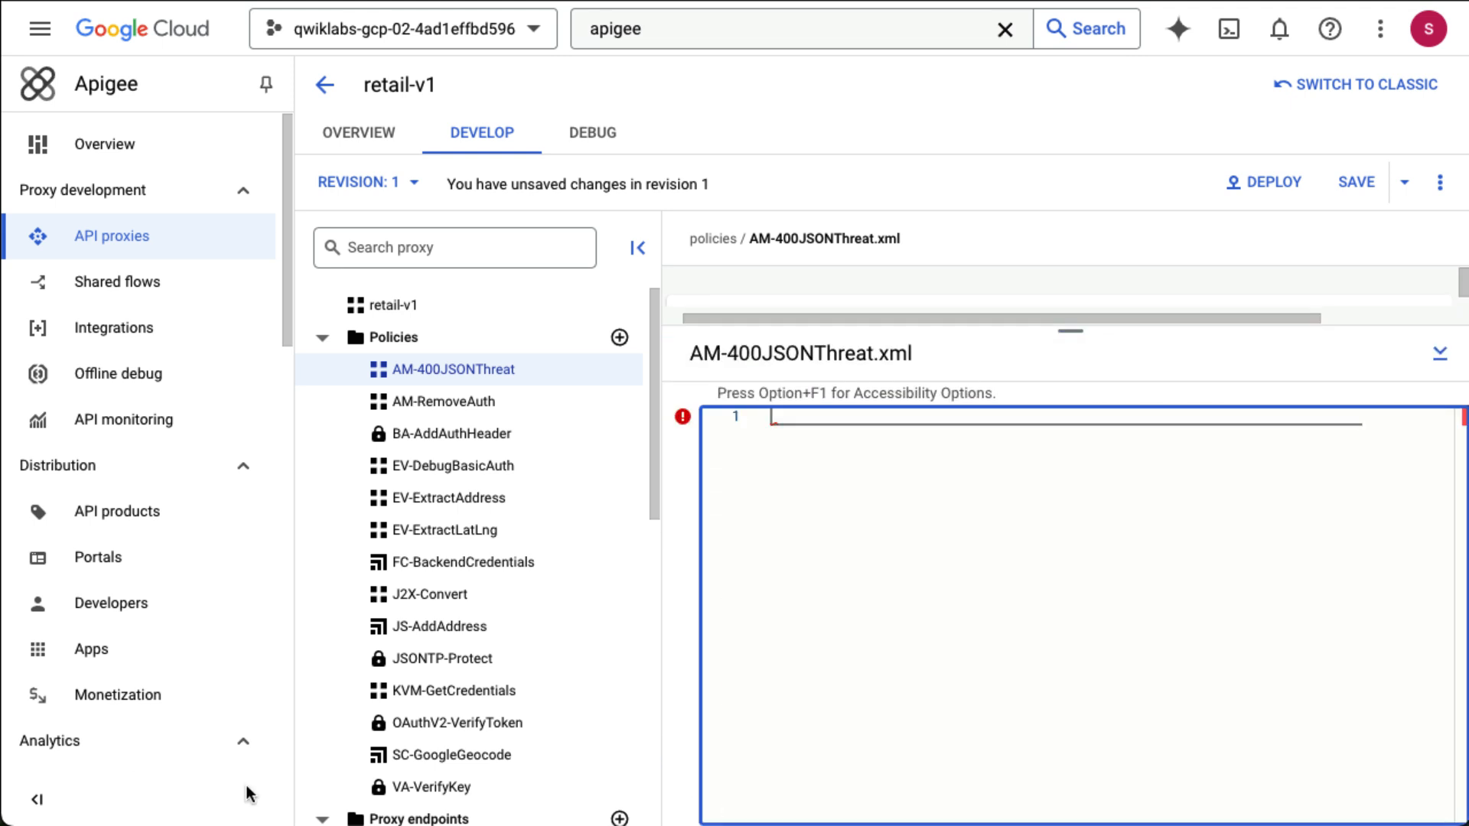
key(super+v)
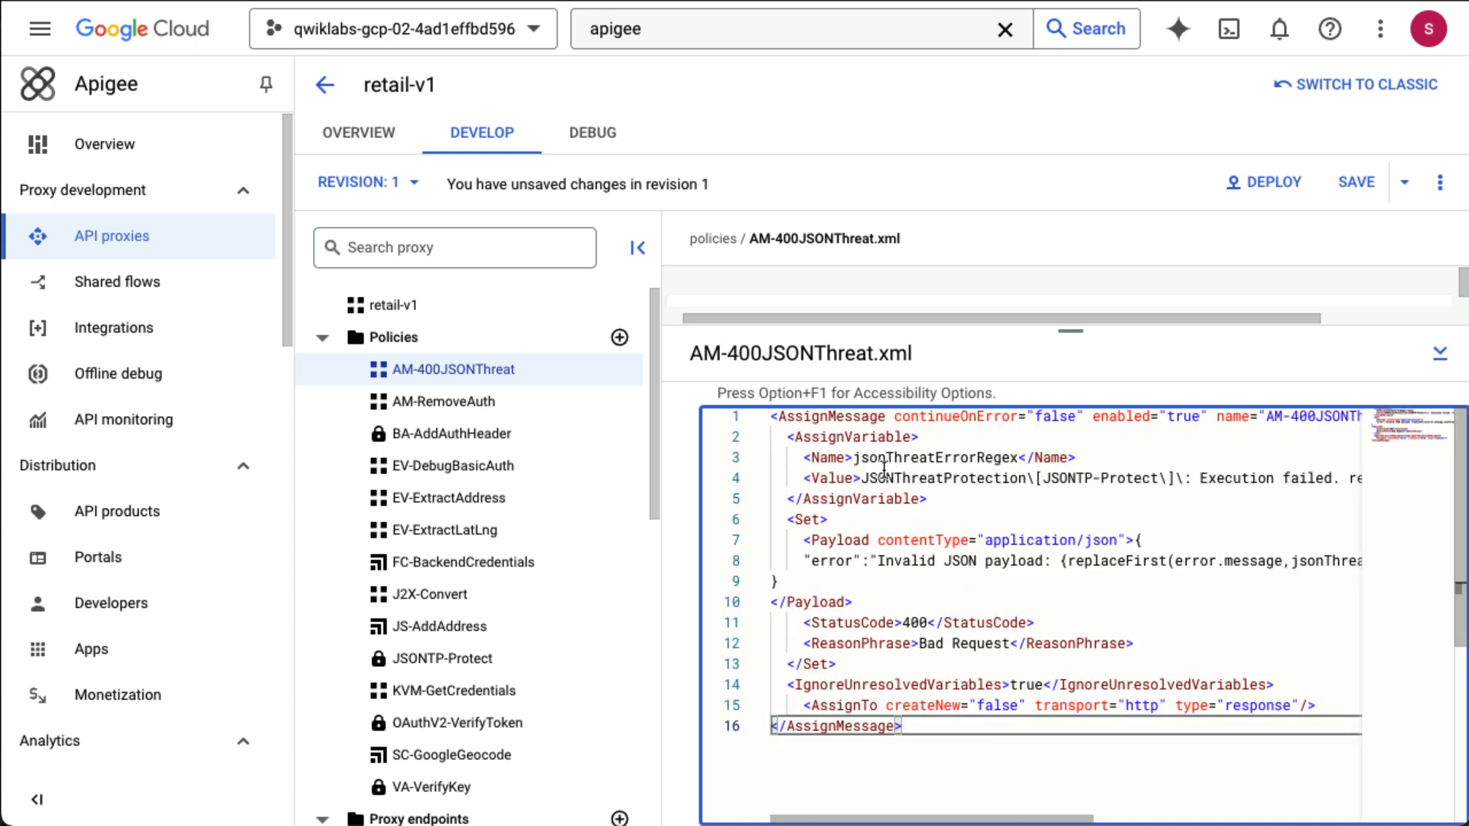
Examine the regex value, error payload and status settings in the AM-400JSONThreat policy's XML.
scroll(880, 470, right, 1)
scroll(880, 471, right, 3)
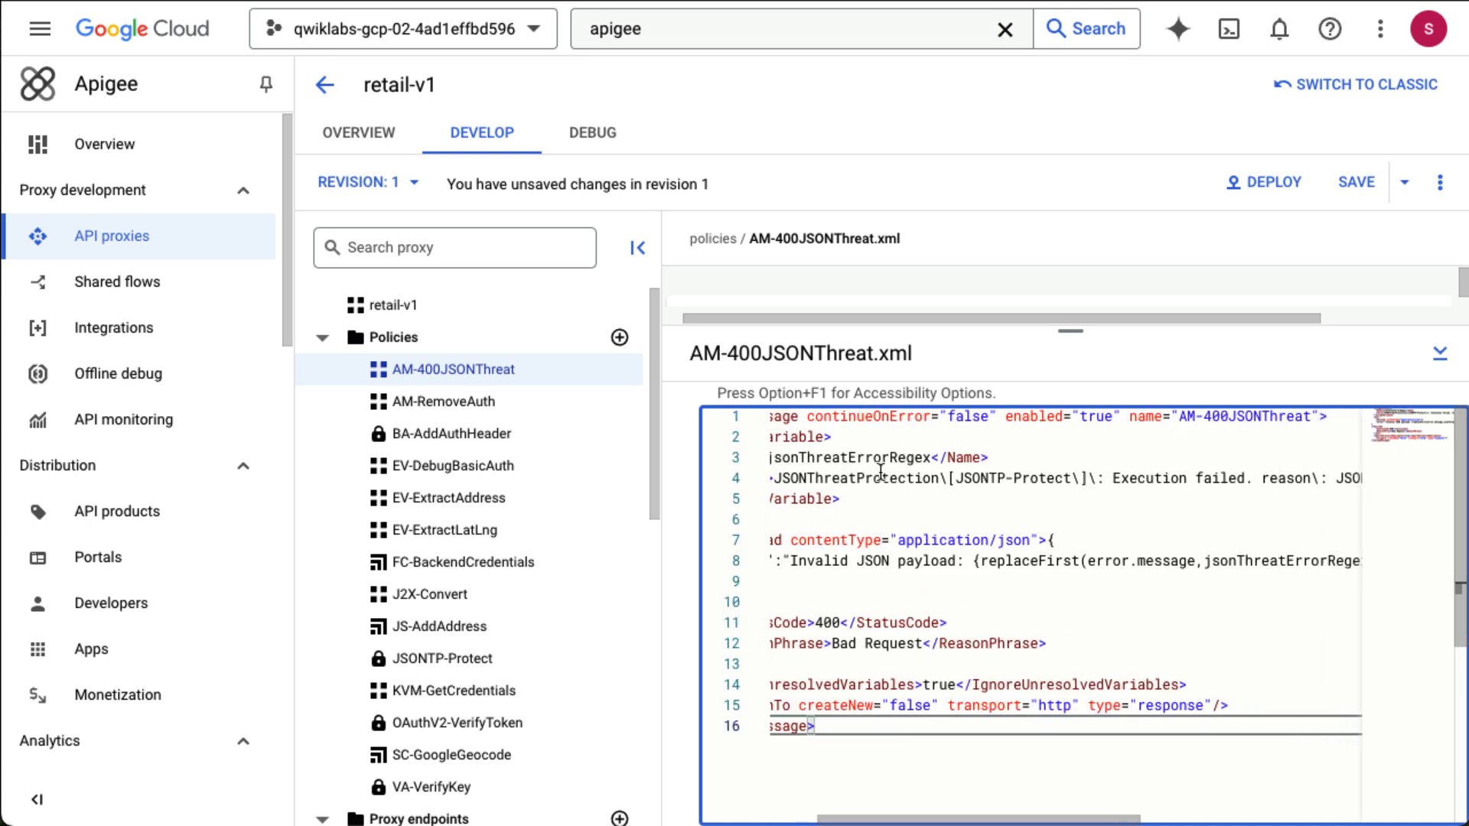
scroll(888, 475, left, 3)
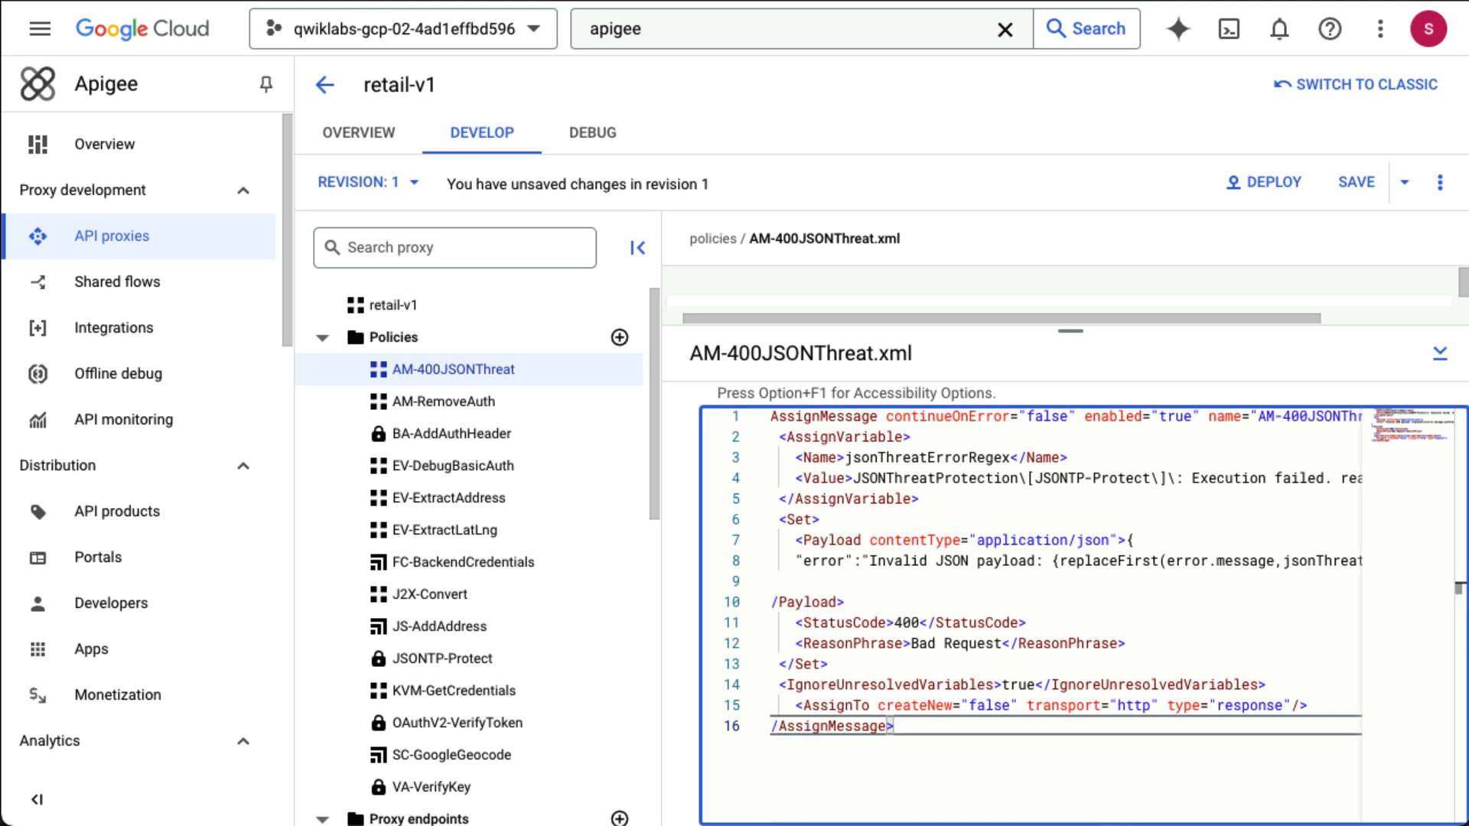
scroll(1263, 471, right, 5)
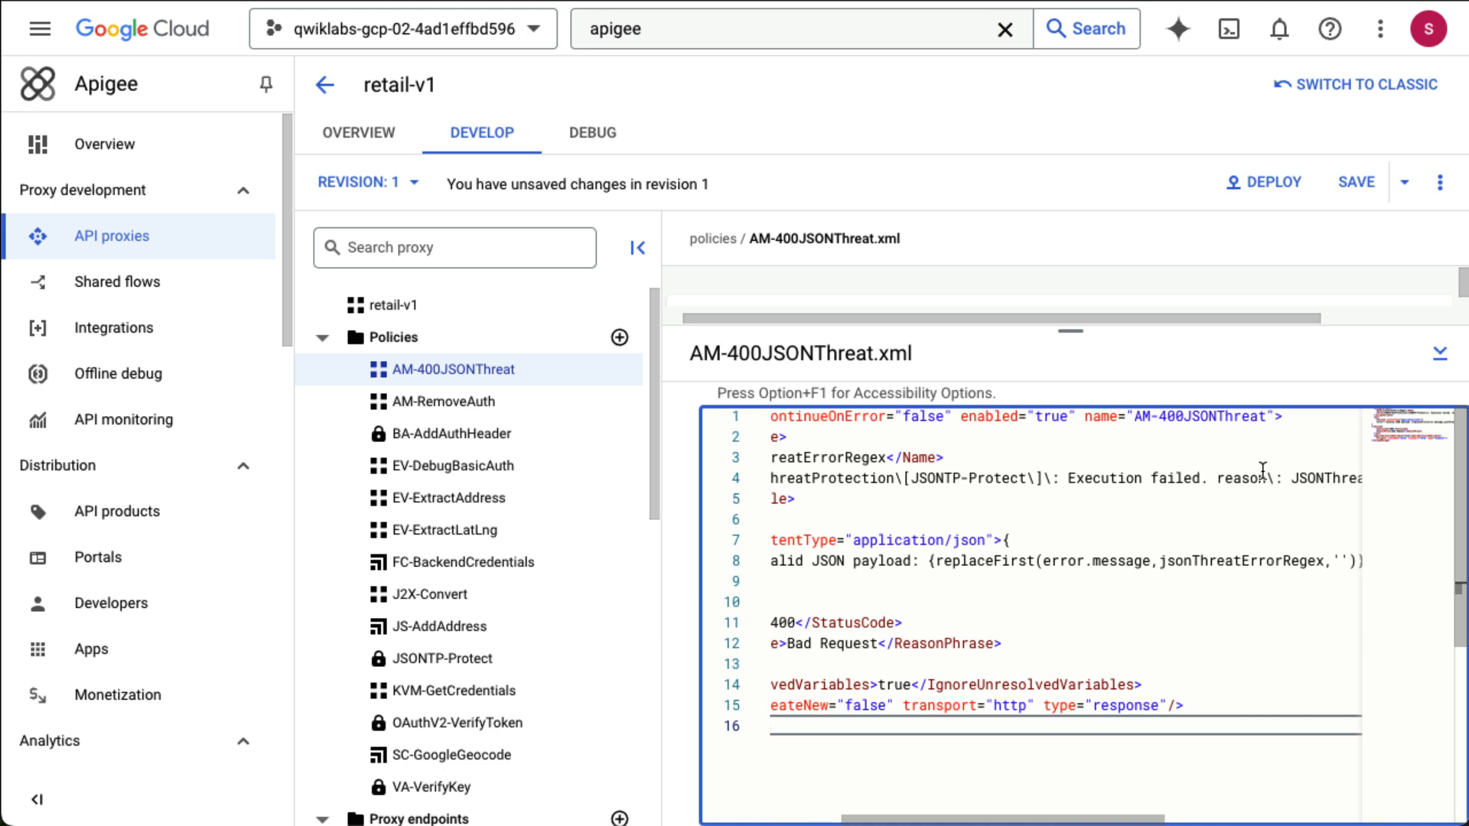
scroll(1263, 472, right, 2)
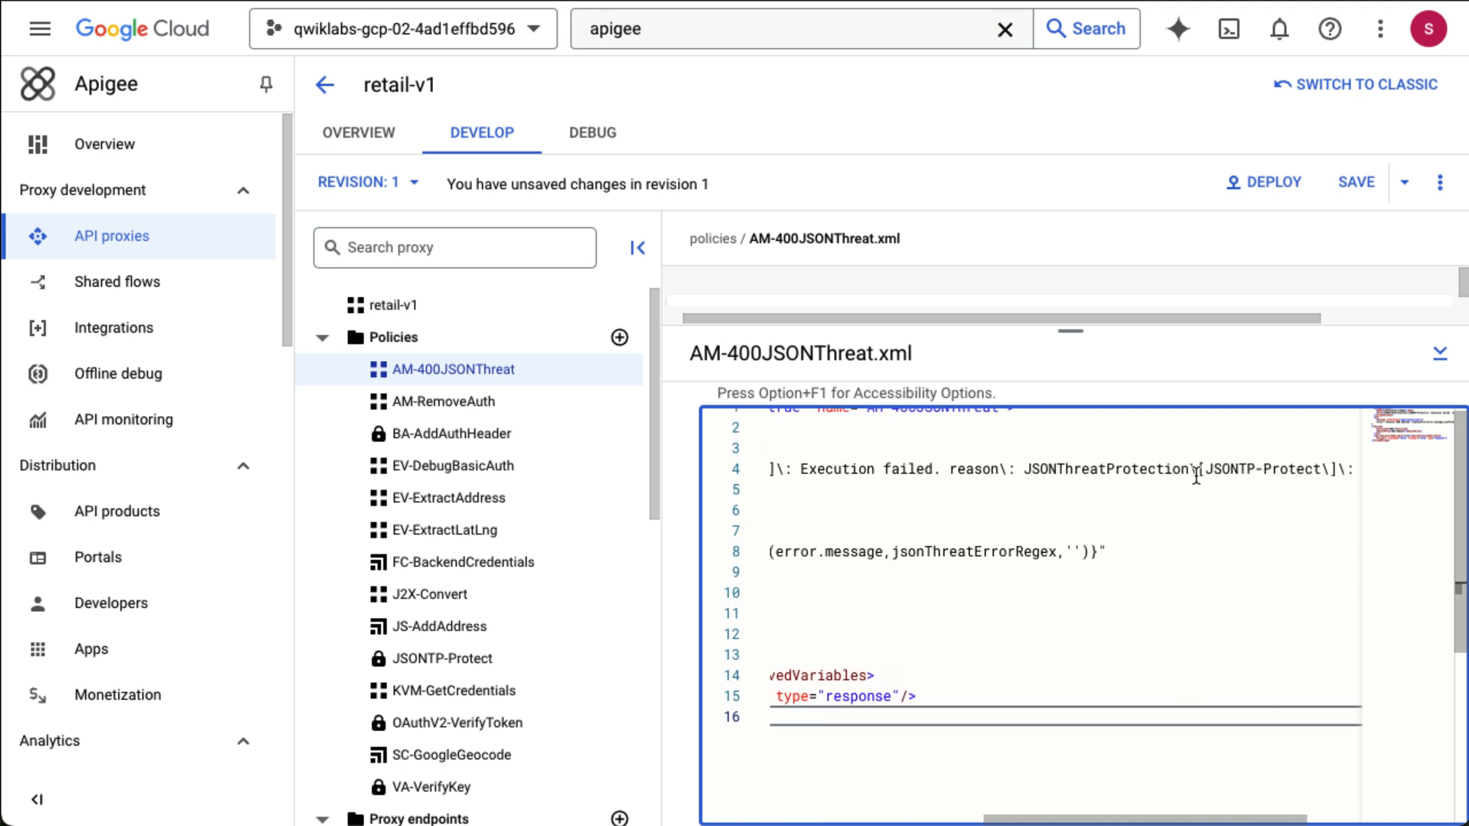
scroll(1180, 480, left, 7)
scroll(1180, 479, up, 1)
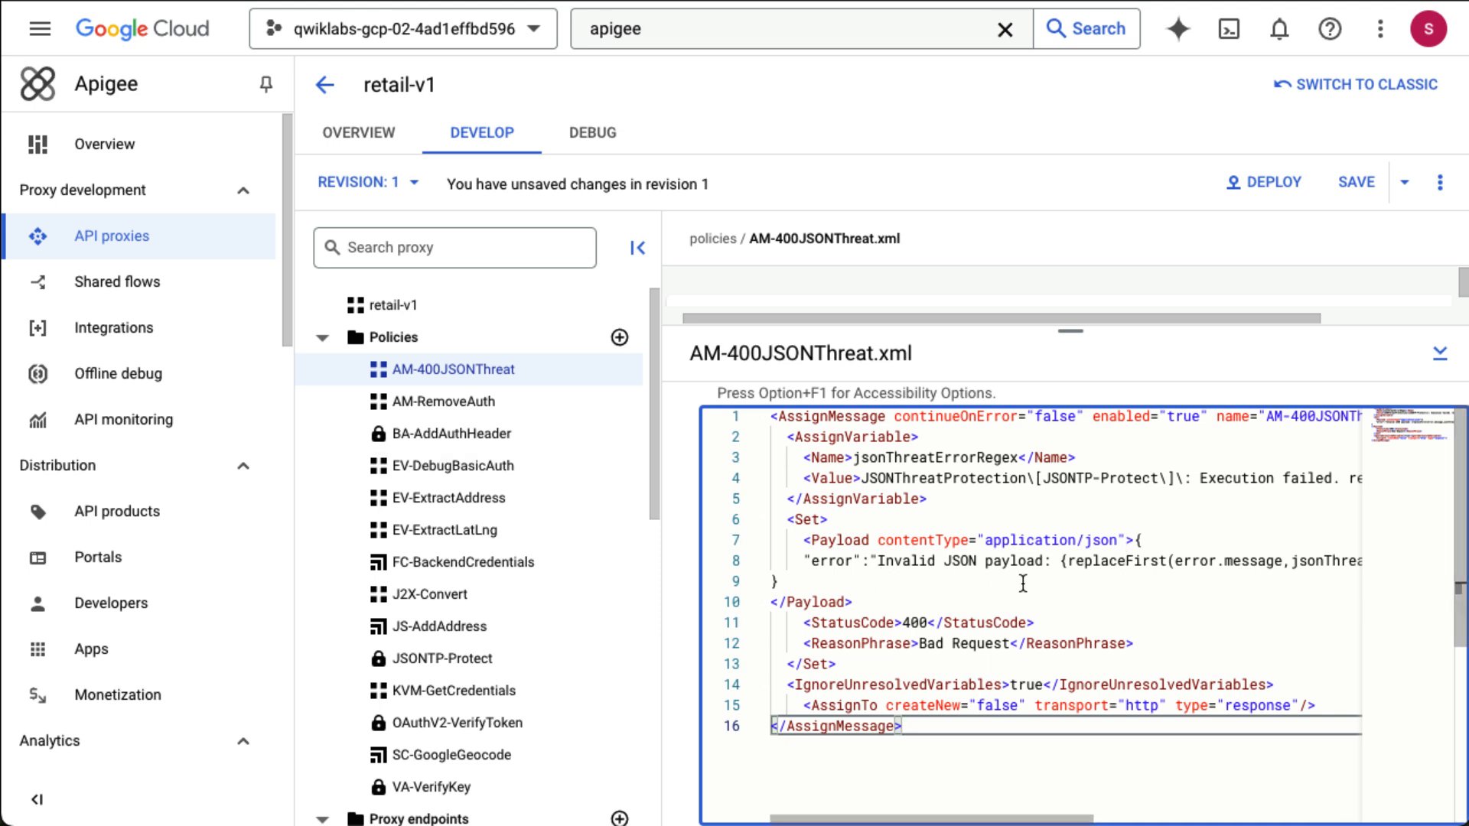
scroll(1023, 584, right, 5)
scroll(1023, 583, left, 5)
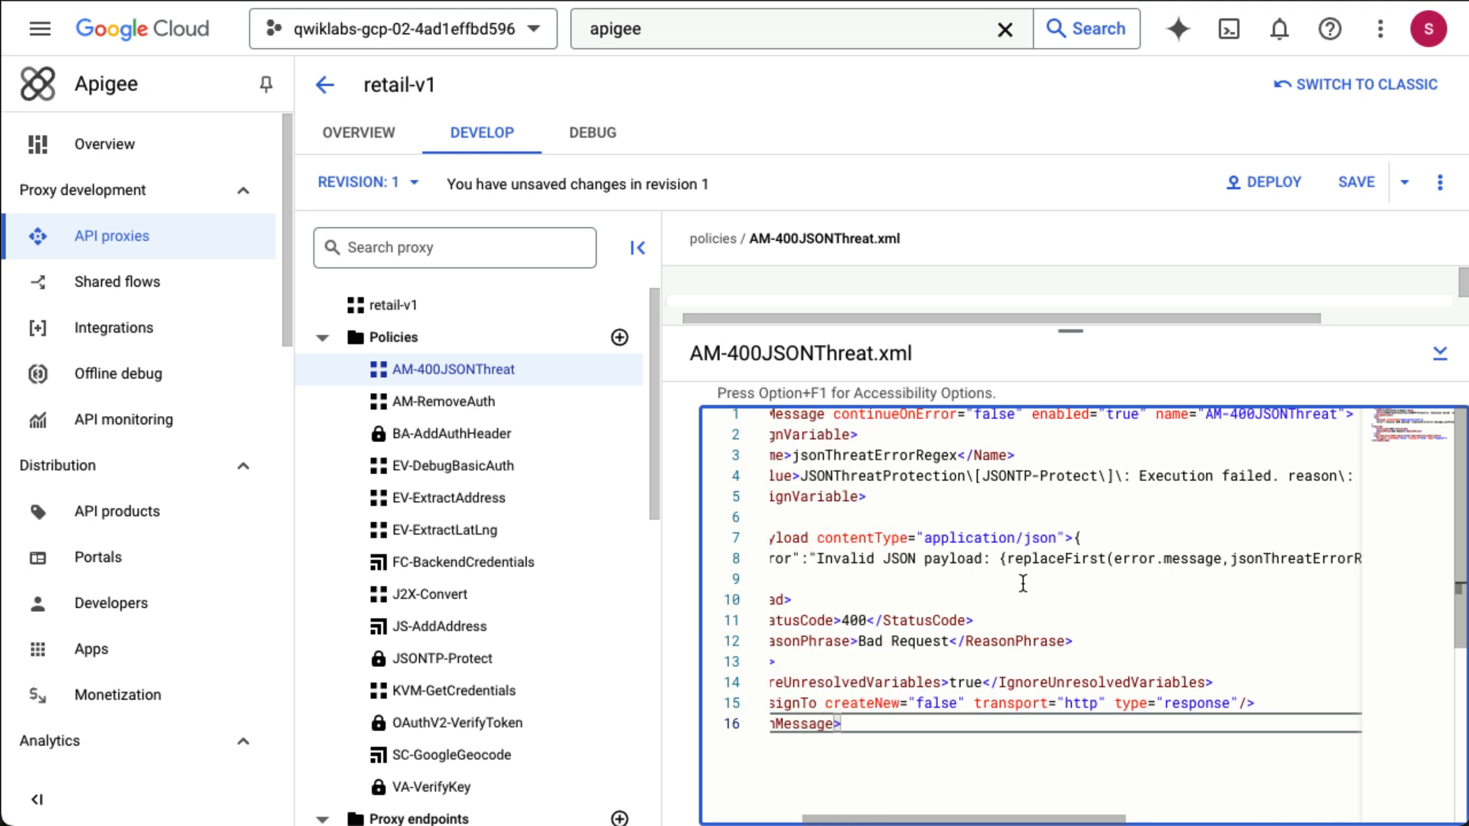
scroll(1023, 583, down, 3)
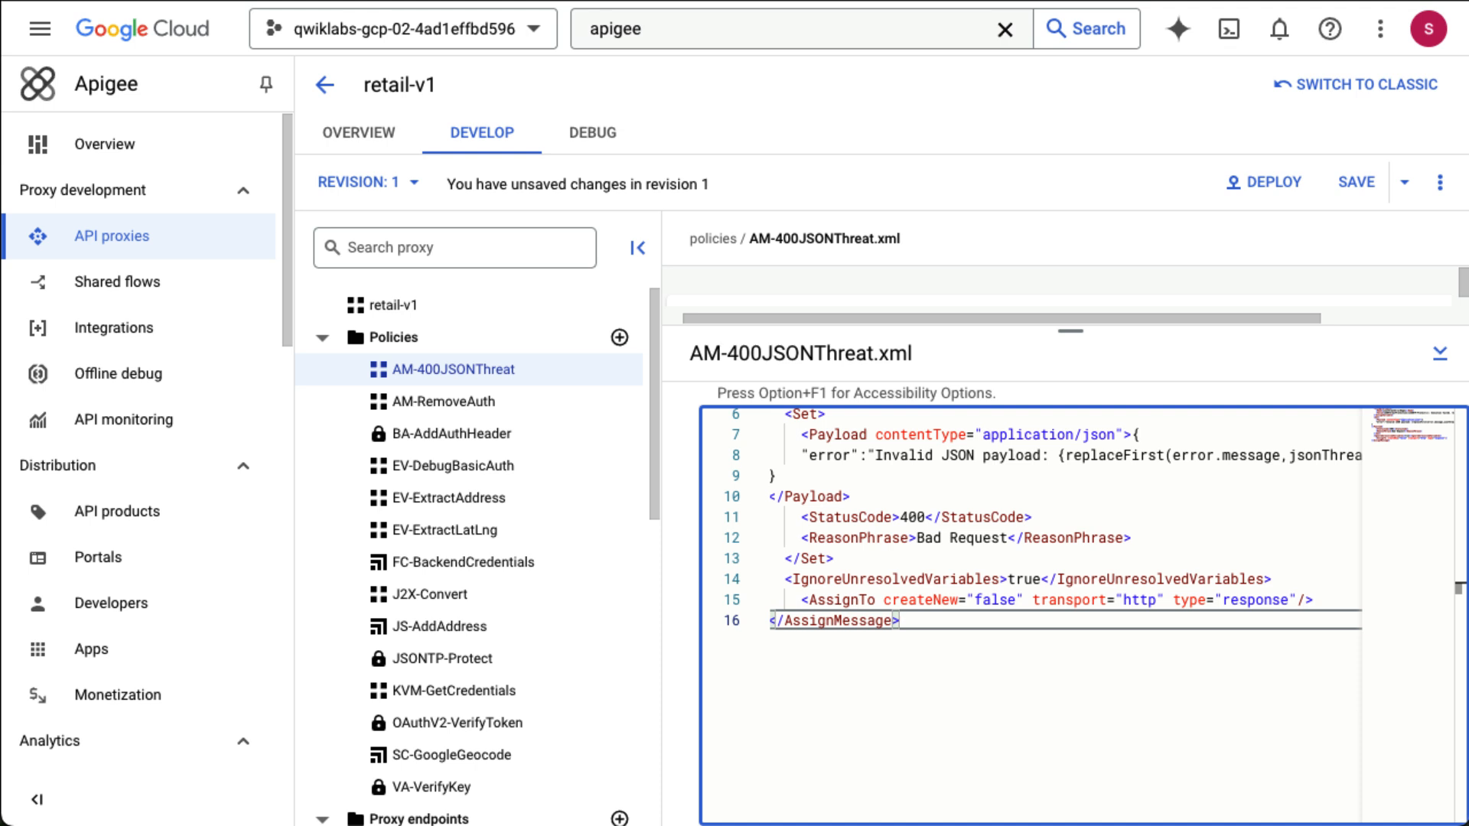
Add an aligned Step after the JSONThreat fault rule's condition in default.xml, with condition fault.name Matches "ExecutionFailed" and name AM-400JSONThreat.
scroll(593, 573, down, 5)
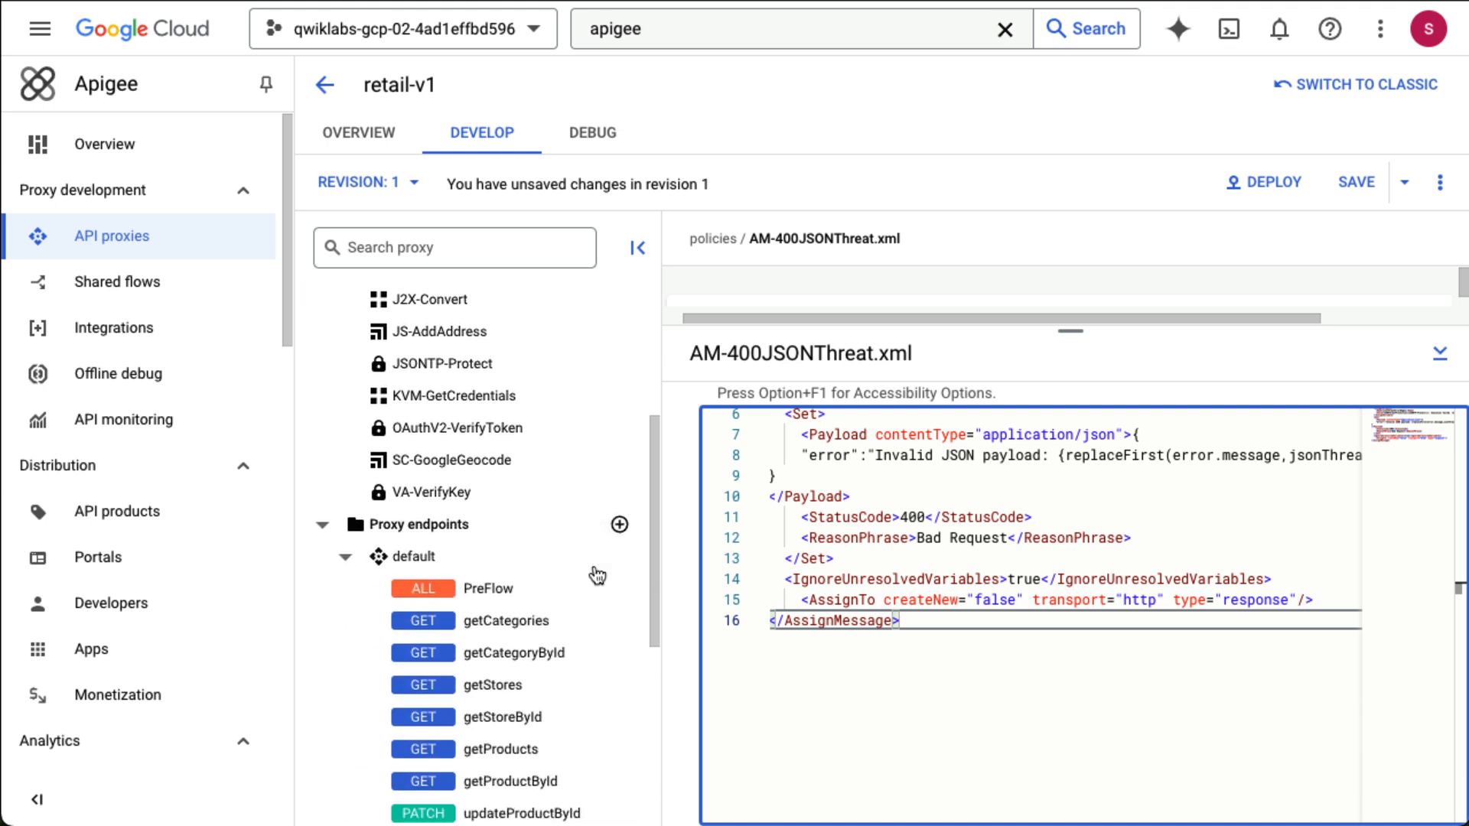
click(451, 541)
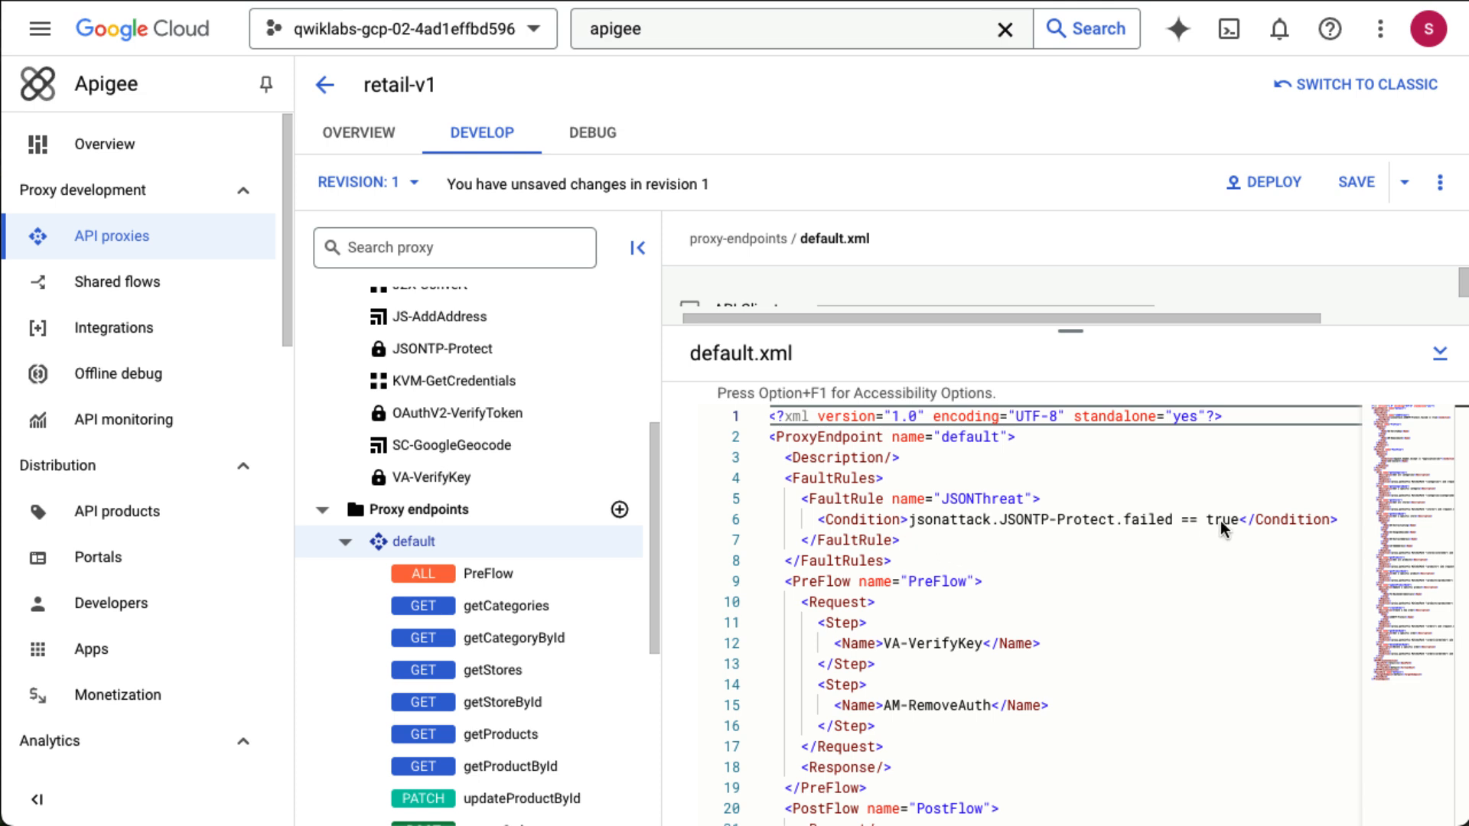
scroll(1301, 522, right, 1)
click(1328, 522)
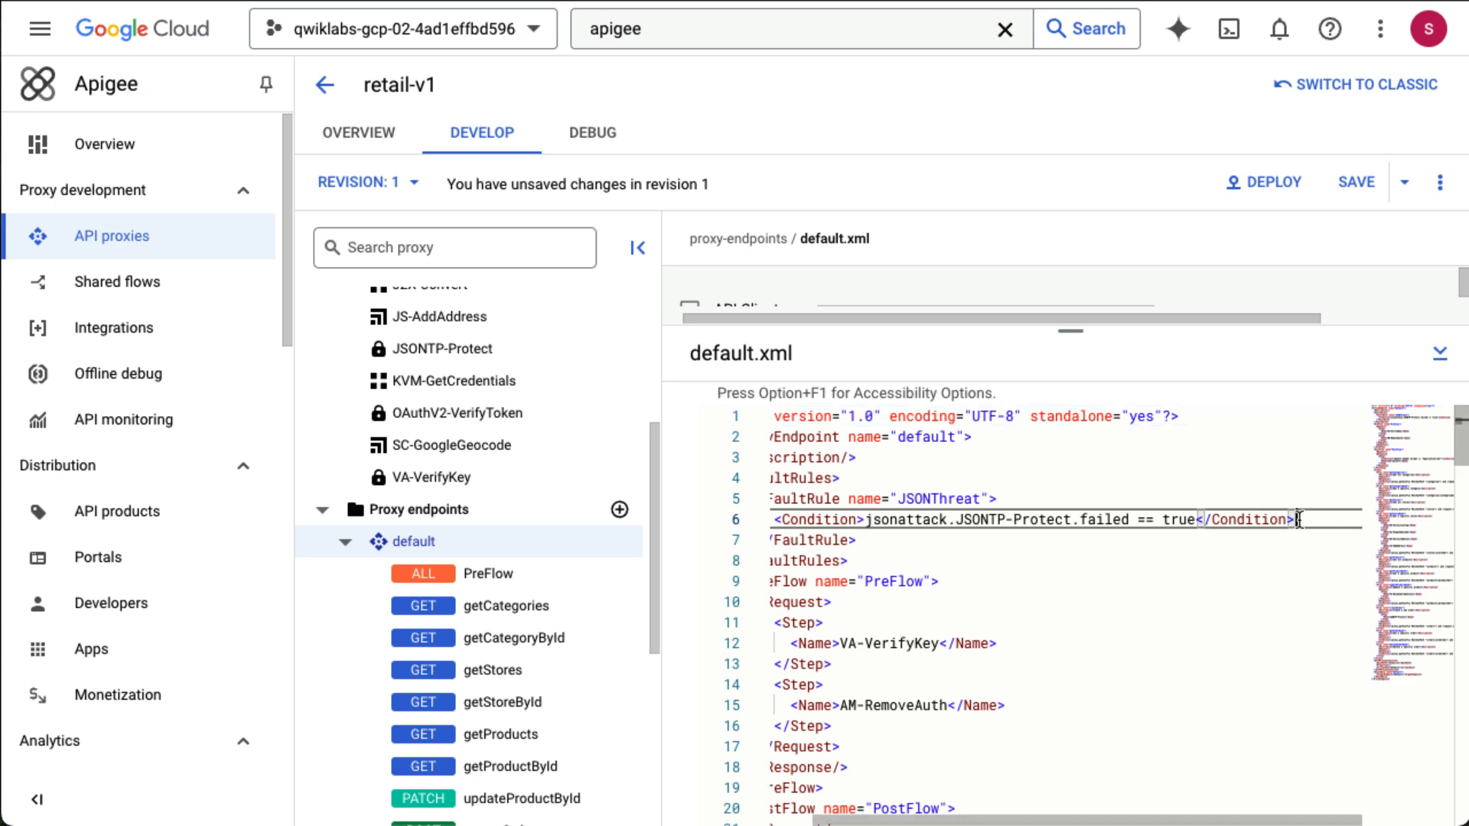
key(Return)
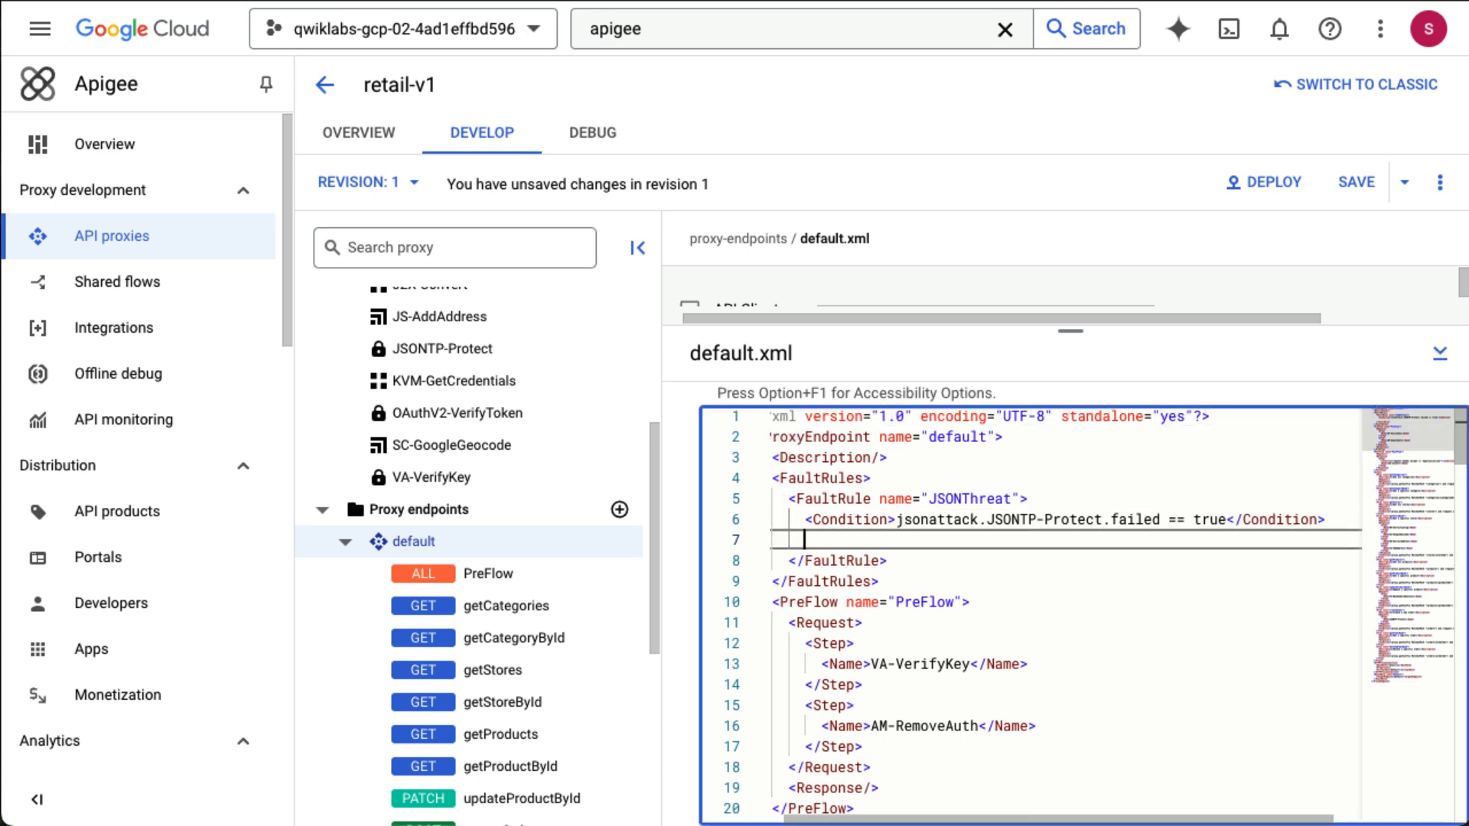
text(<Step> <Condition>fault.name Matches "ExecutionFailed"</Condition> <Name>AM-400JSONThreat</Name> </Step>)
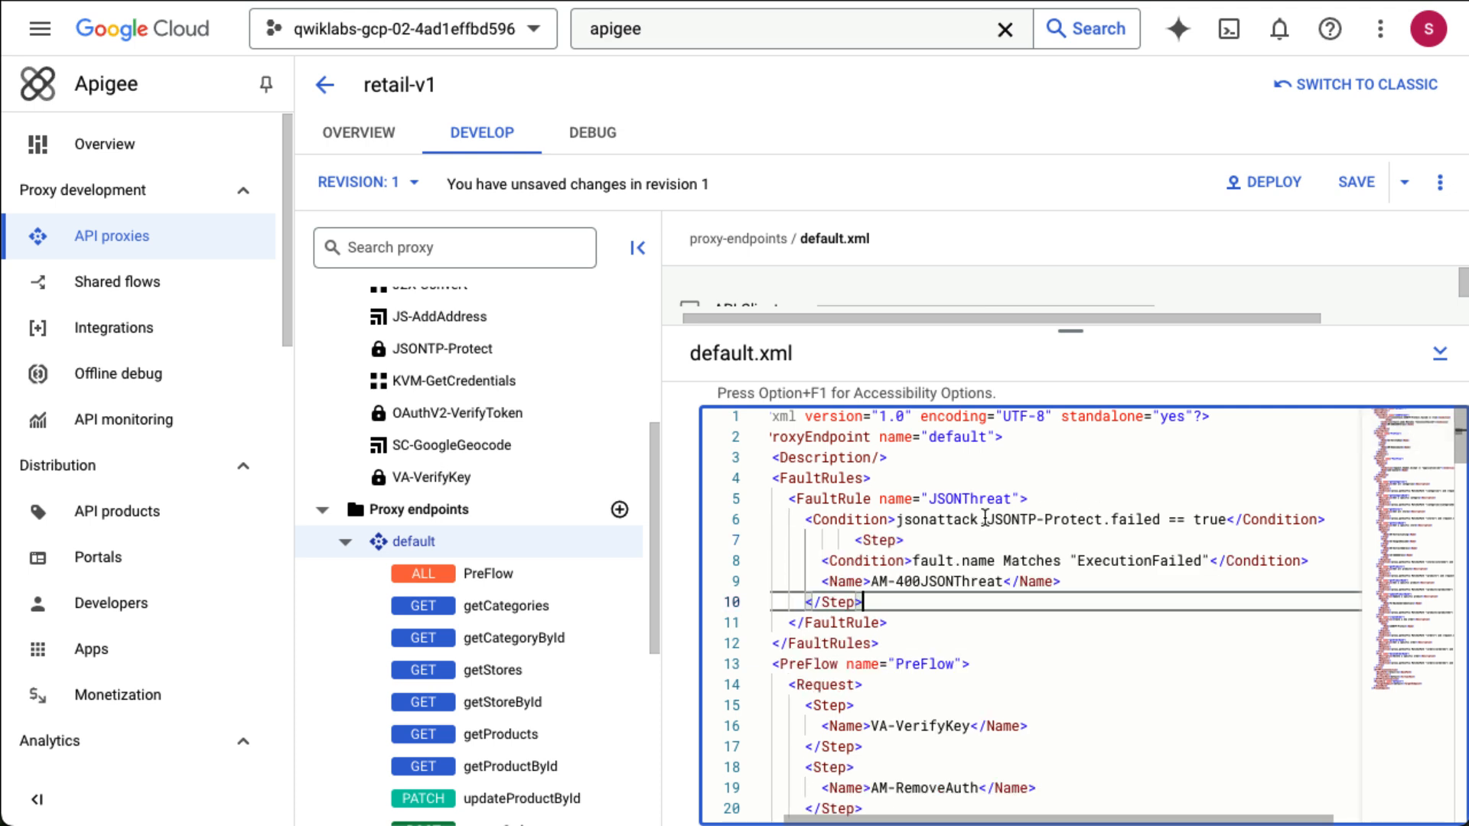
click(855, 540)
key(BackSpace)
key(BackSpace)
key(BackSpace)
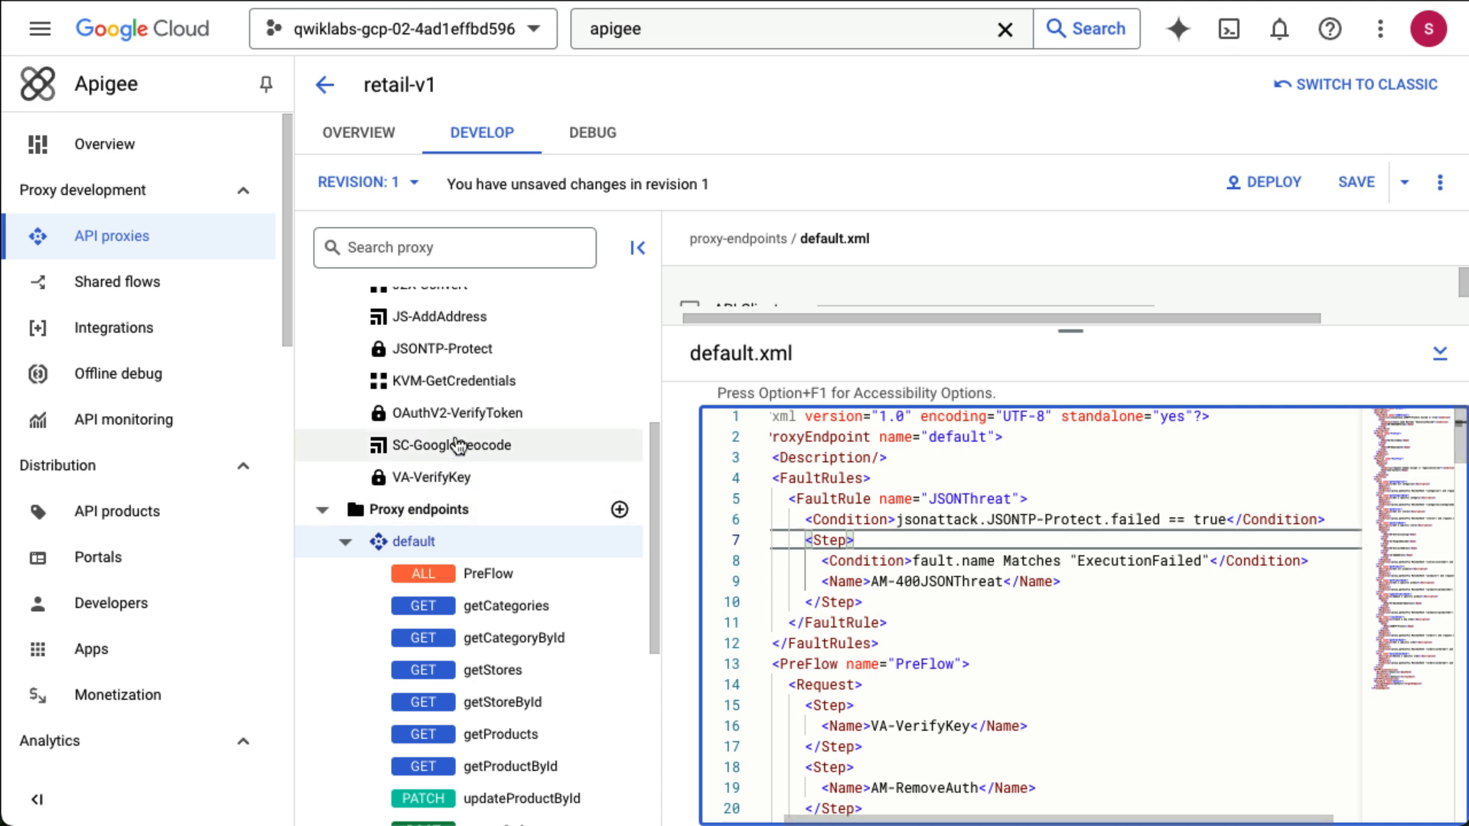
Save the retail-v1 proxy changes as a new revision.
scroll(463, 444, up, 5)
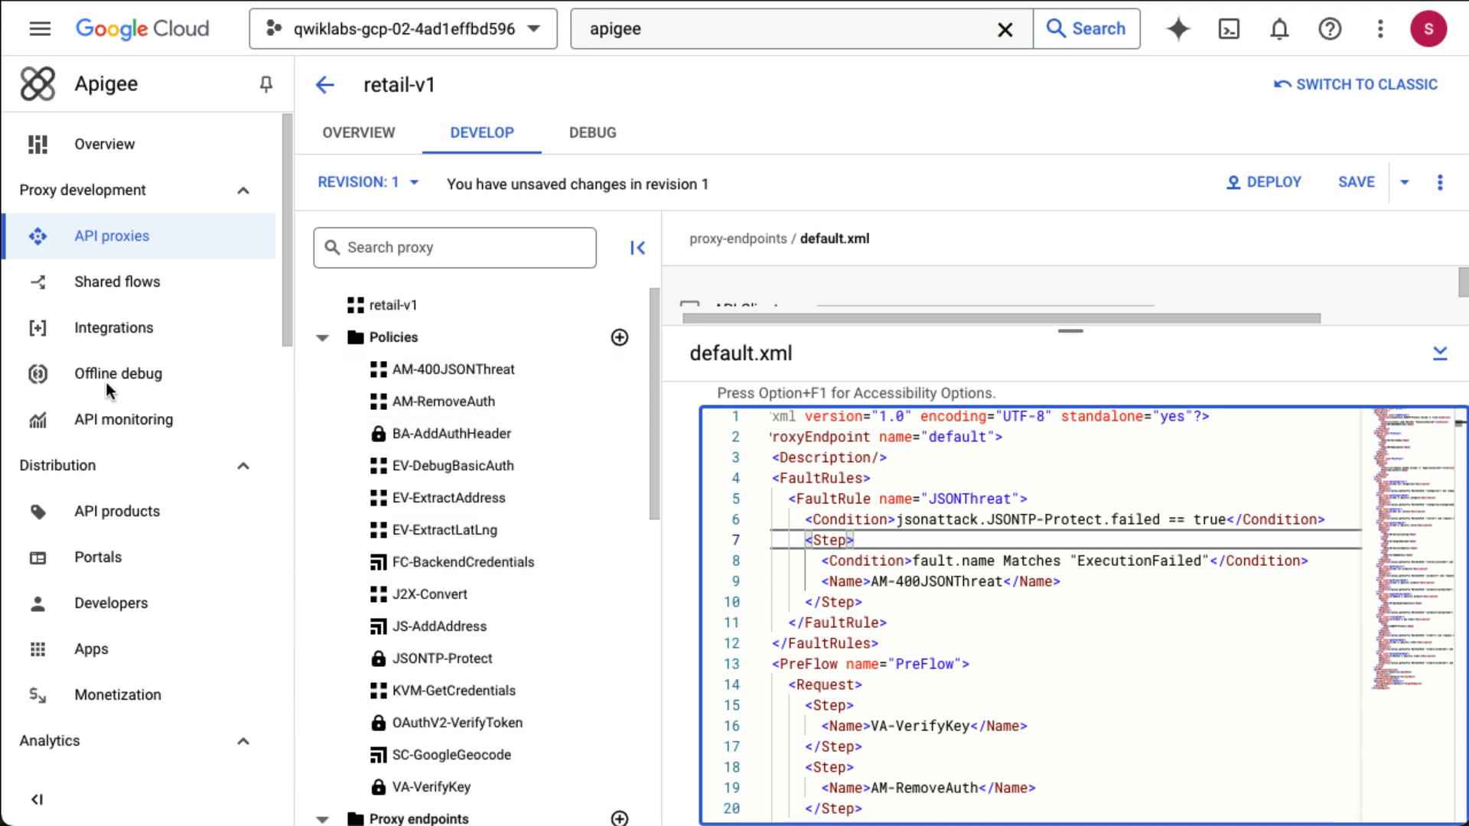
click(1356, 186)
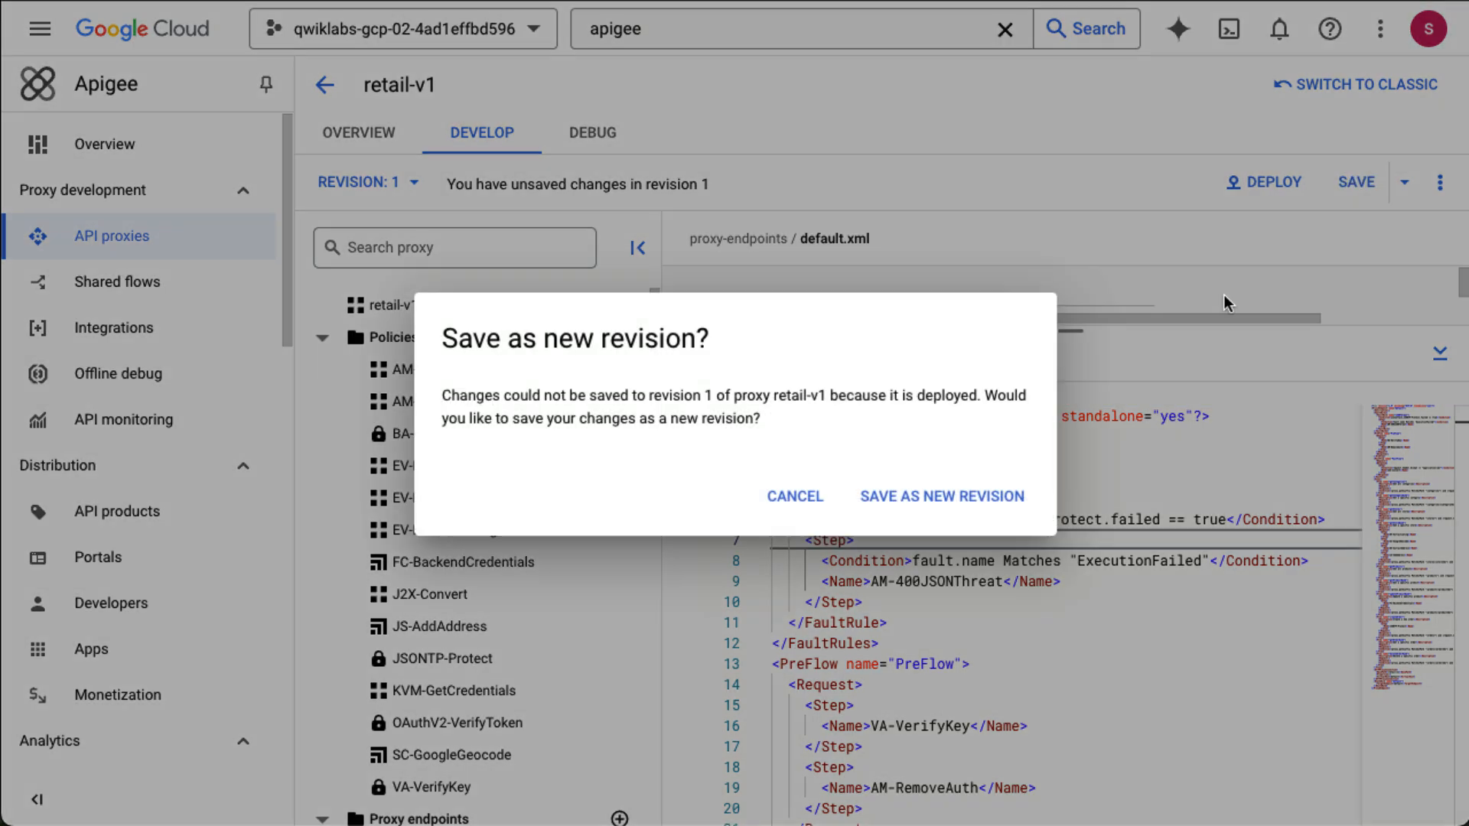
click(985, 518)
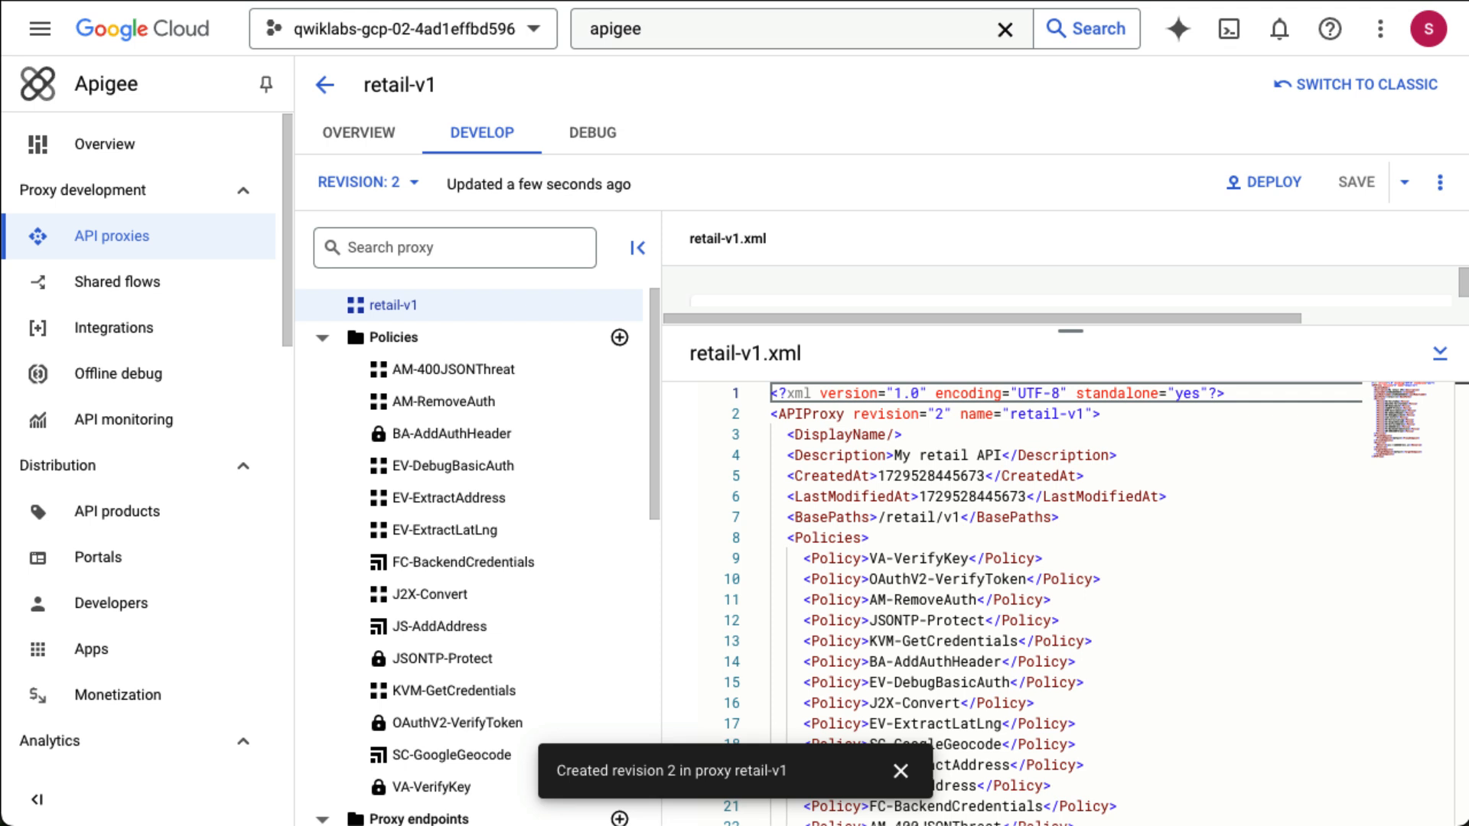
Open the default proxy endpoint's createOrder flow and enlarge the flow diagram to show its request policies.
scroll(436, 490, down, 6)
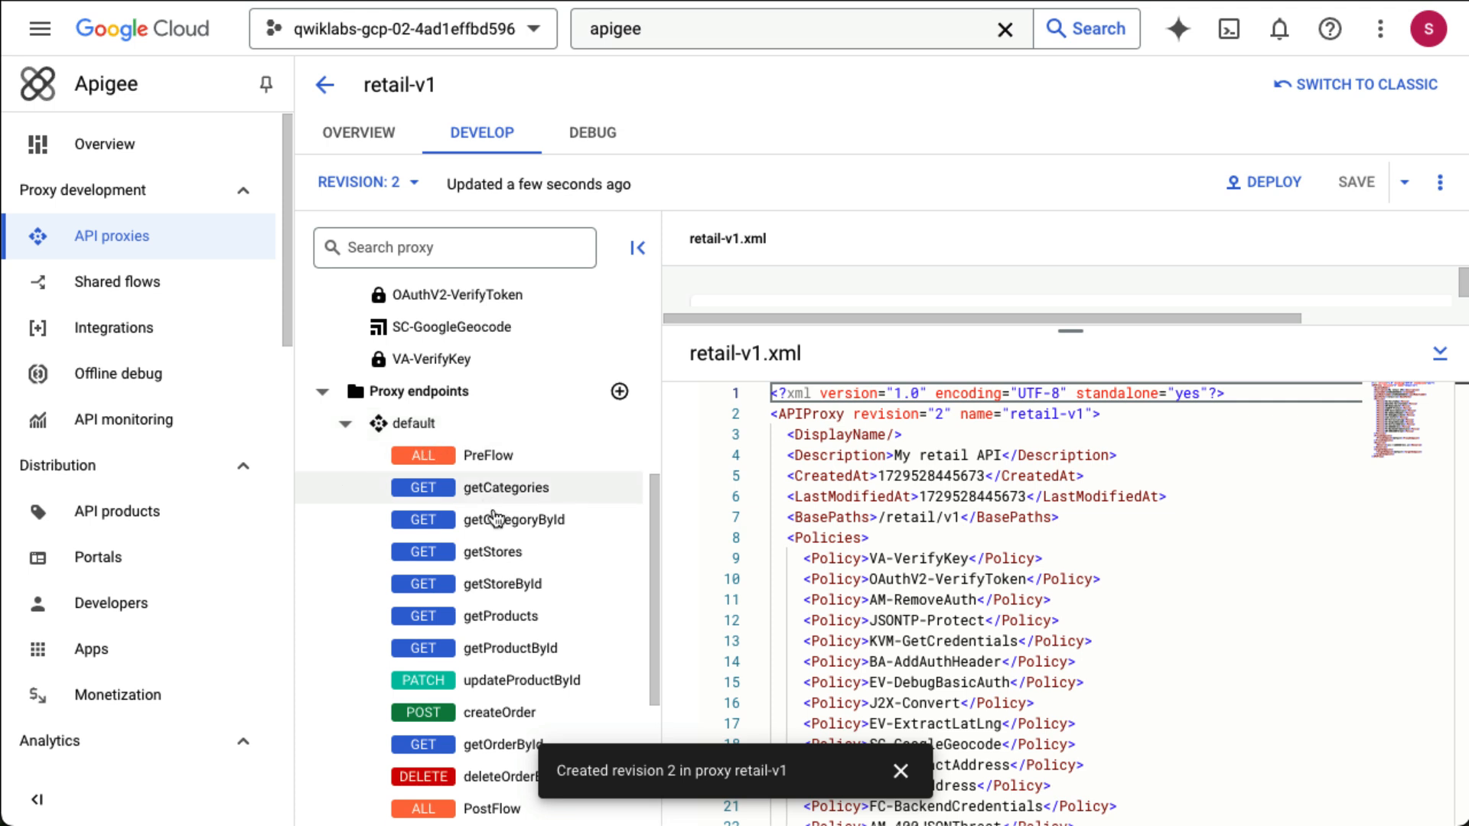
scroll(497, 542, down, 1)
scroll(497, 541, down, 3)
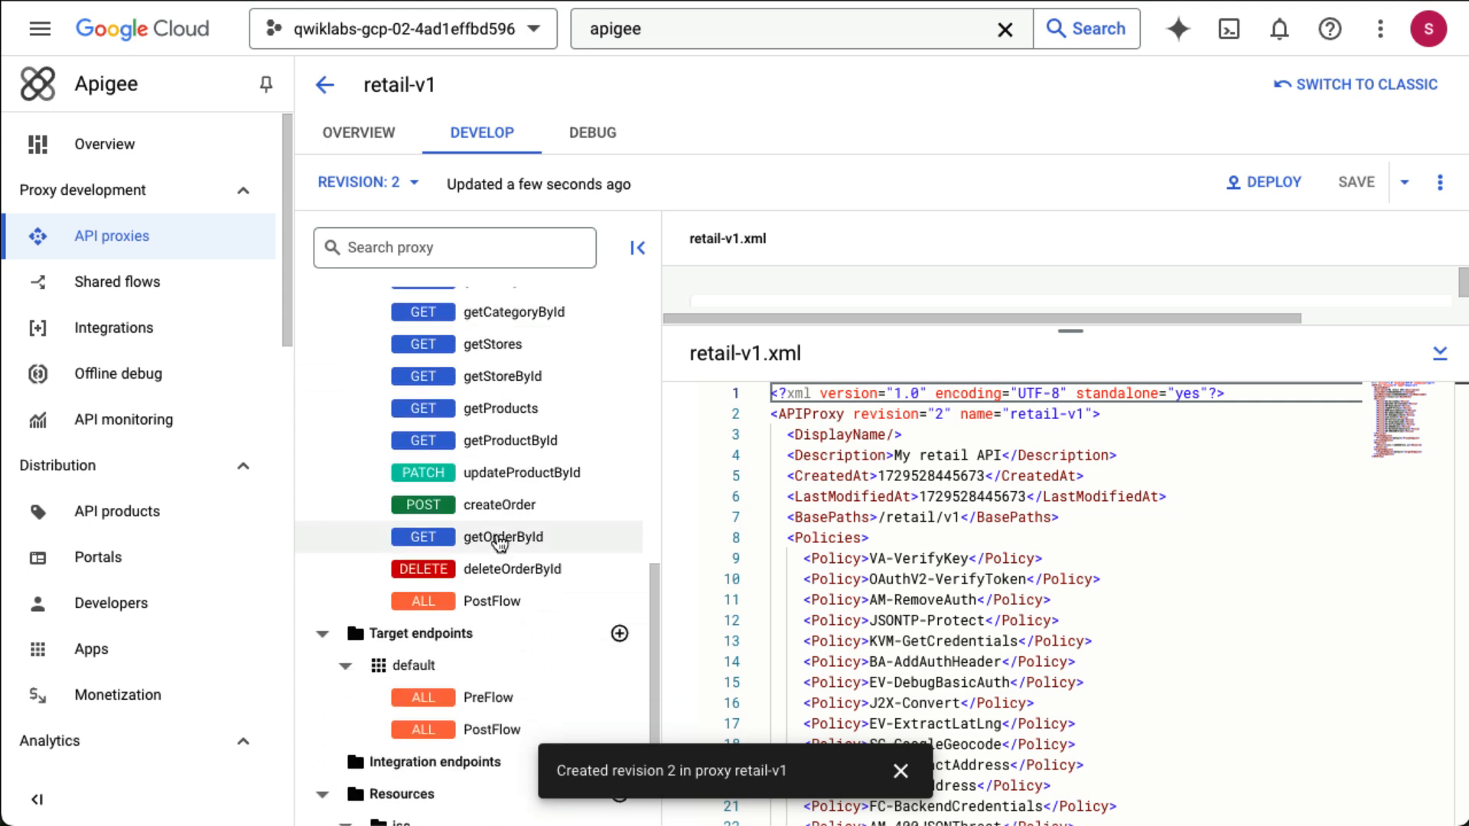
scroll(498, 542, up, 2)
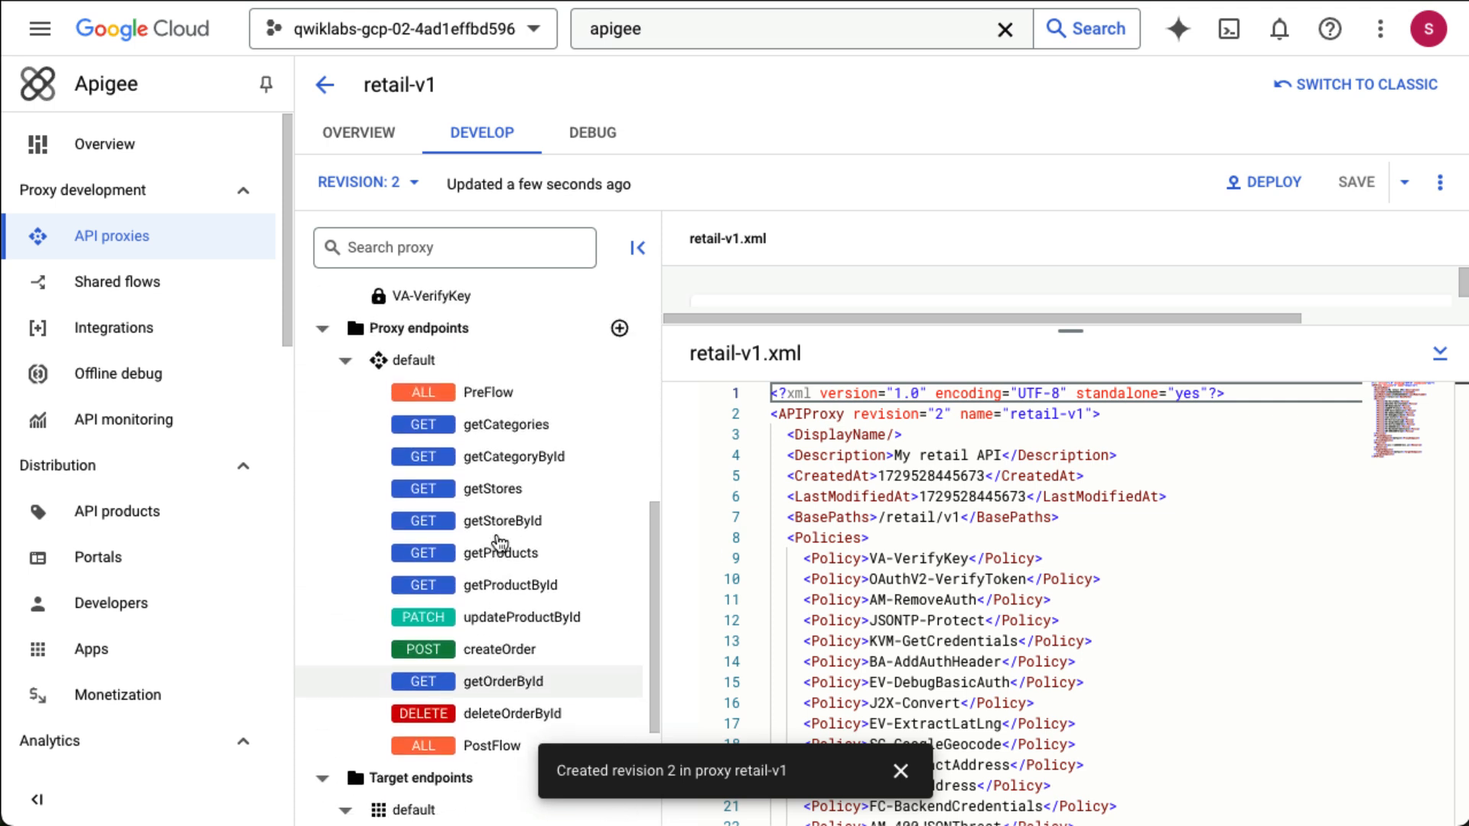
click(491, 656)
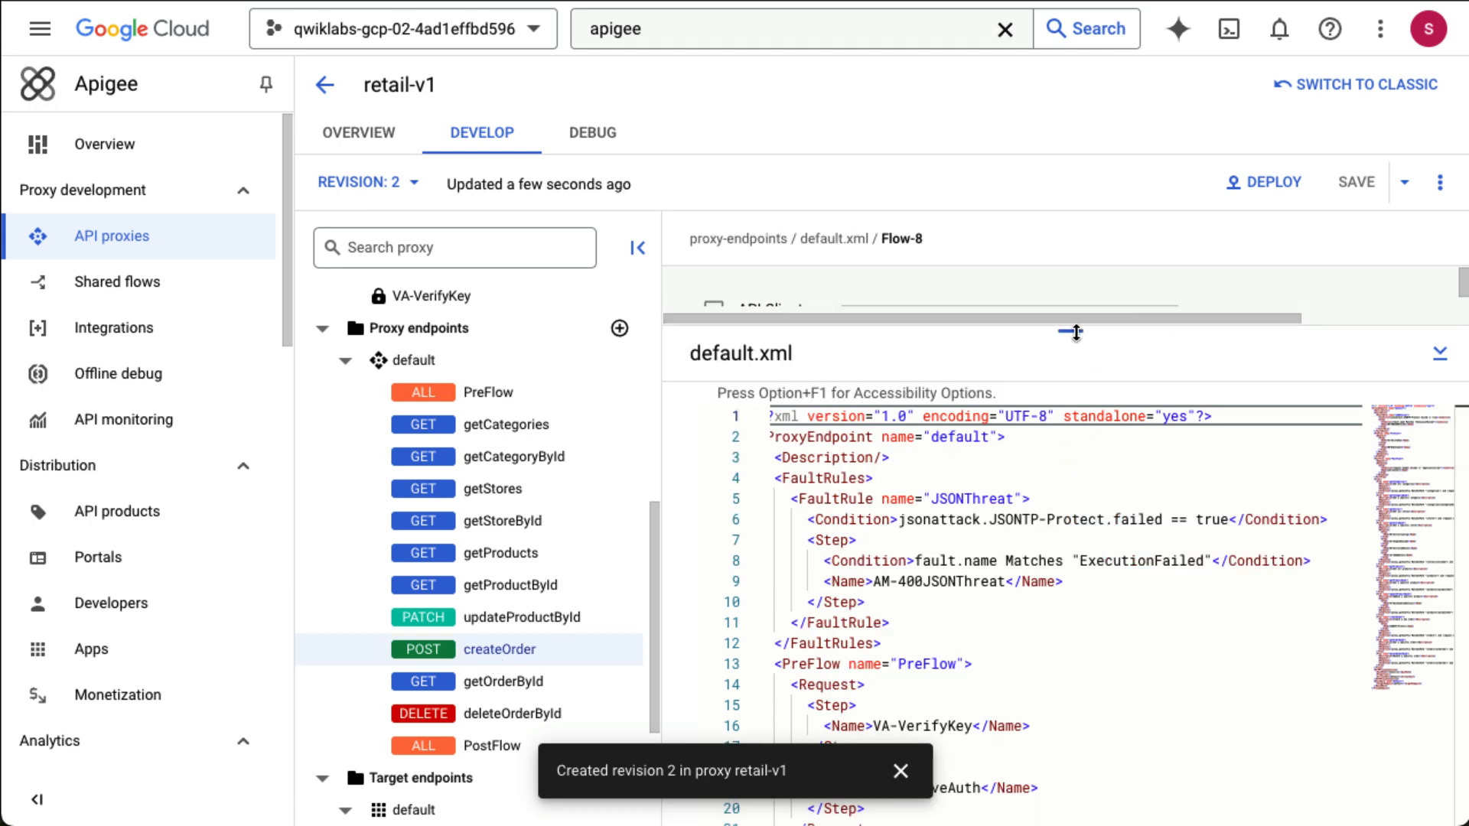
drag(1076, 332, 1070, 761)
scroll(1036, 582, down, 5)
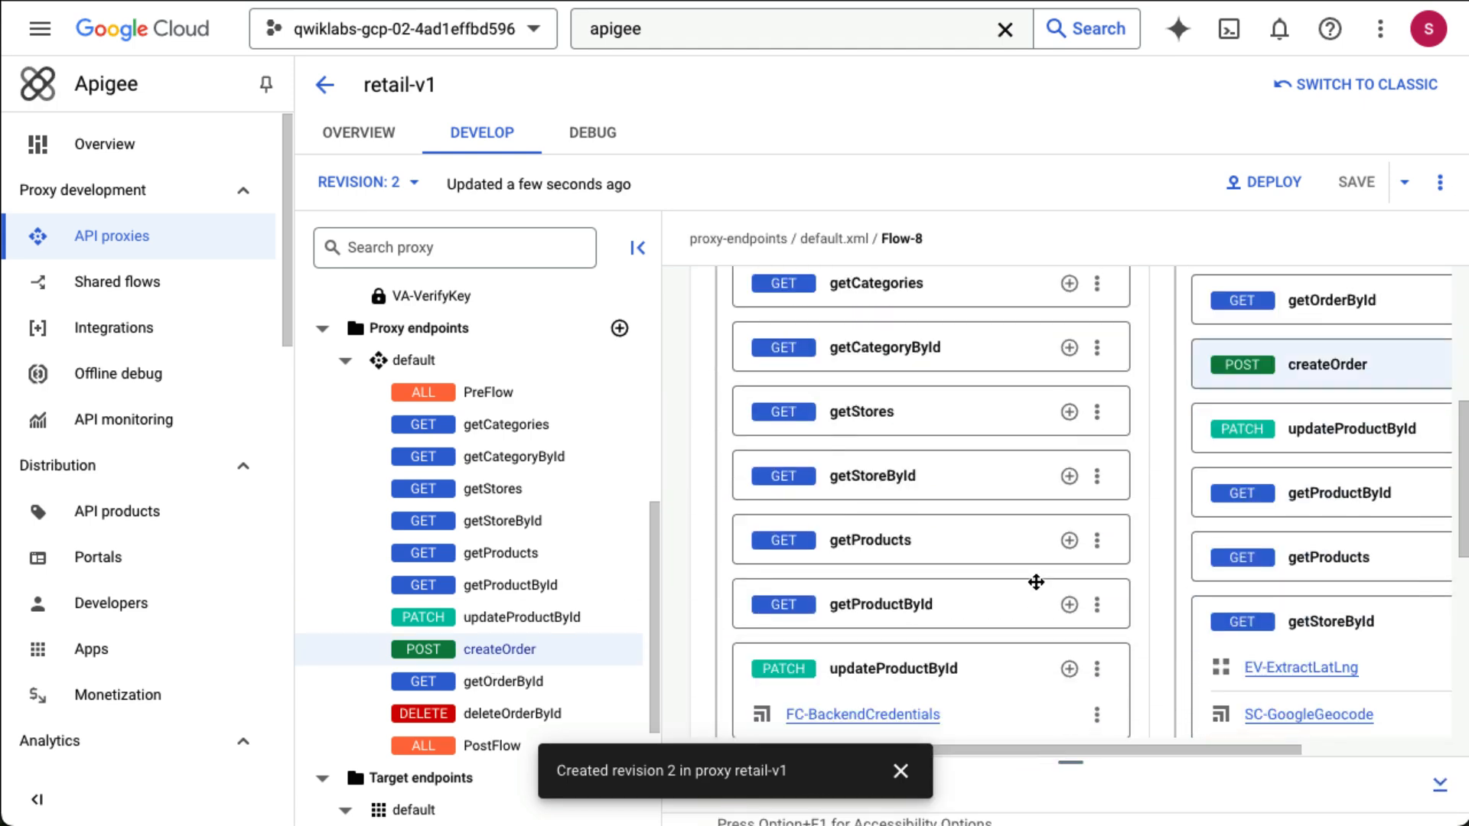
scroll(1035, 582, down, 2)
scroll(1036, 580, down, 3)
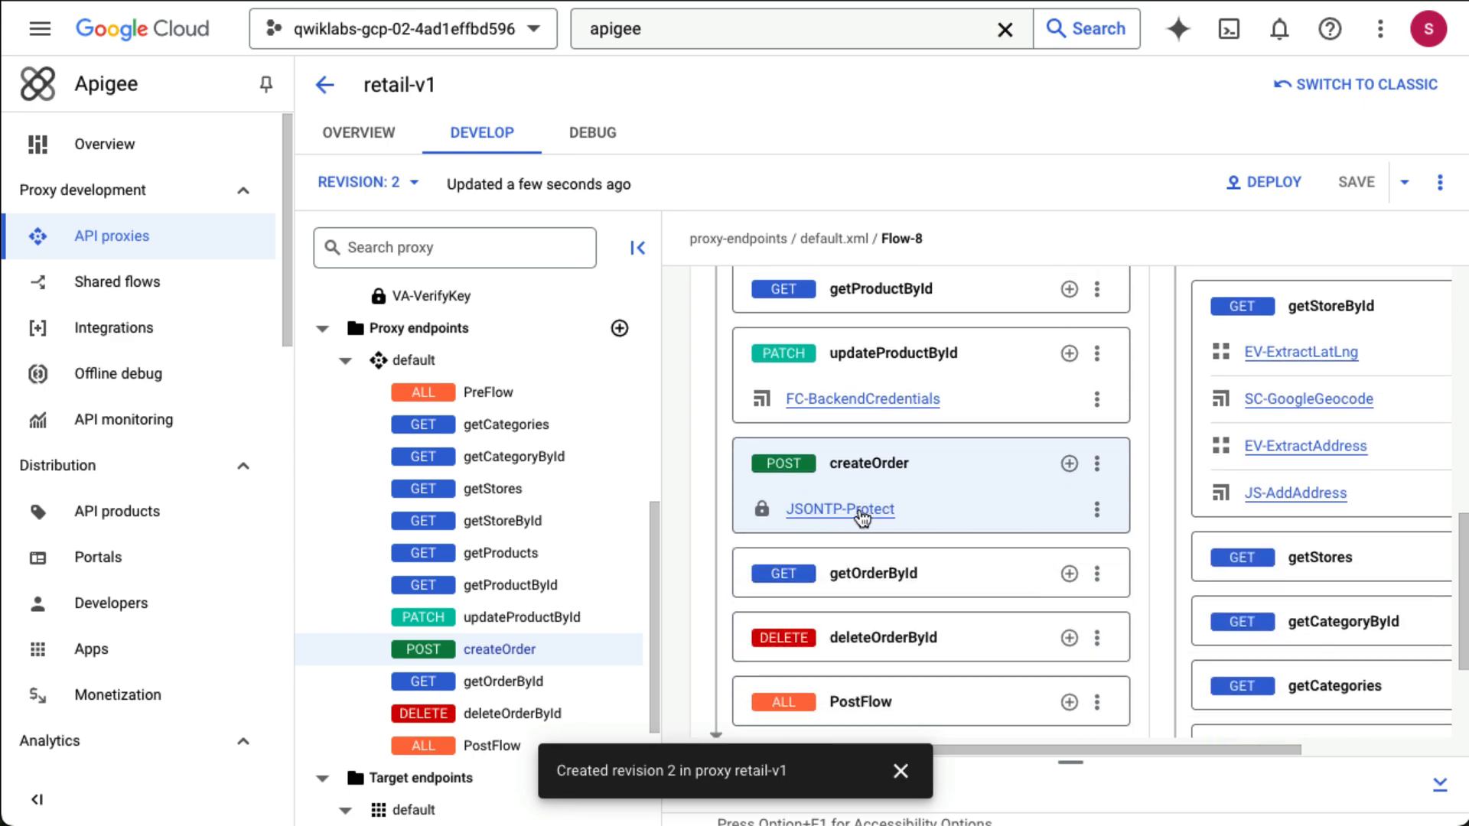
Set up a new Raise Fault policy step for the createOrder request flow, with name and display name RF-InvalidContentType.
click(1069, 463)
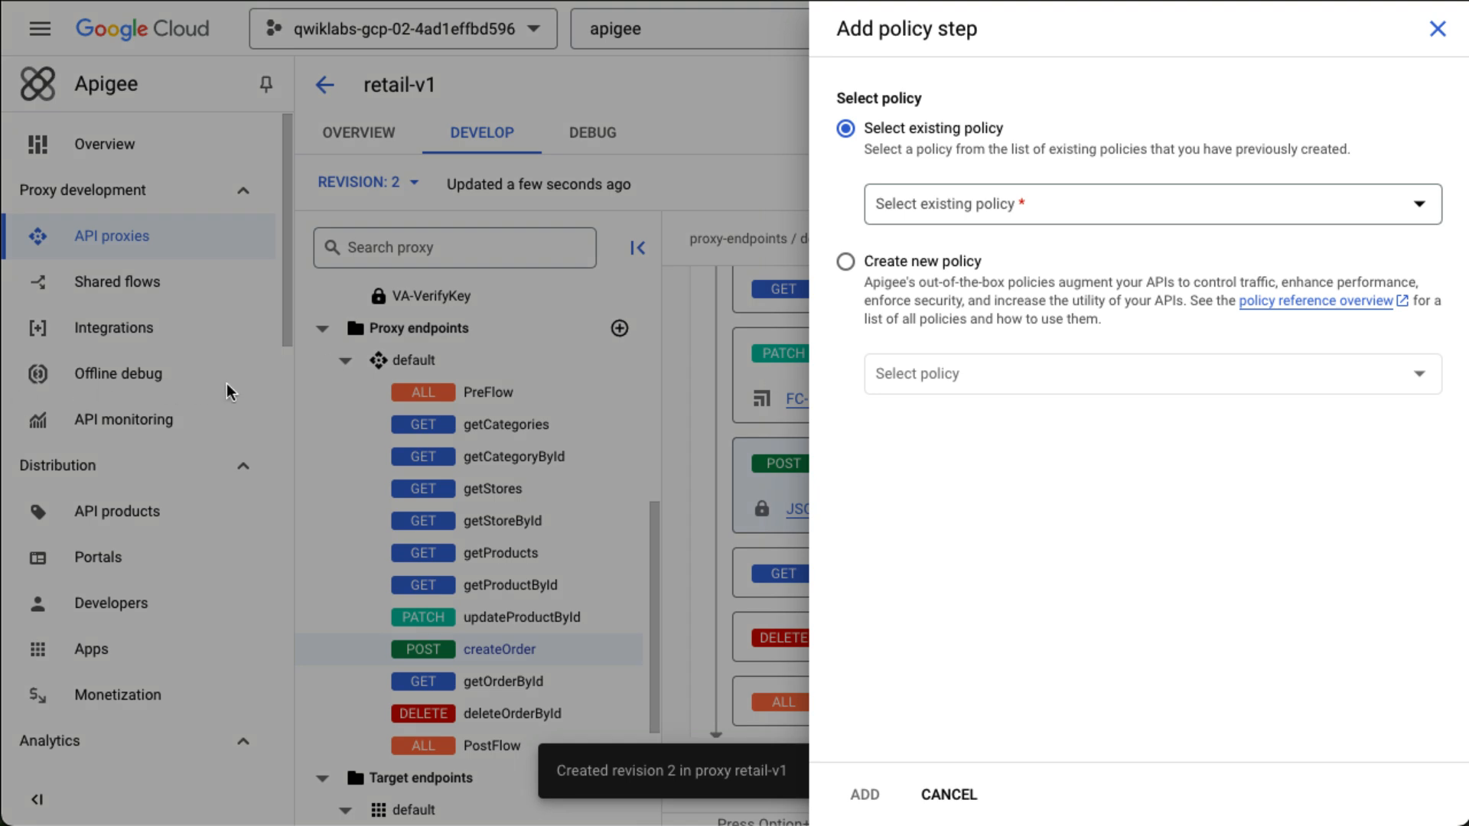
click(908, 262)
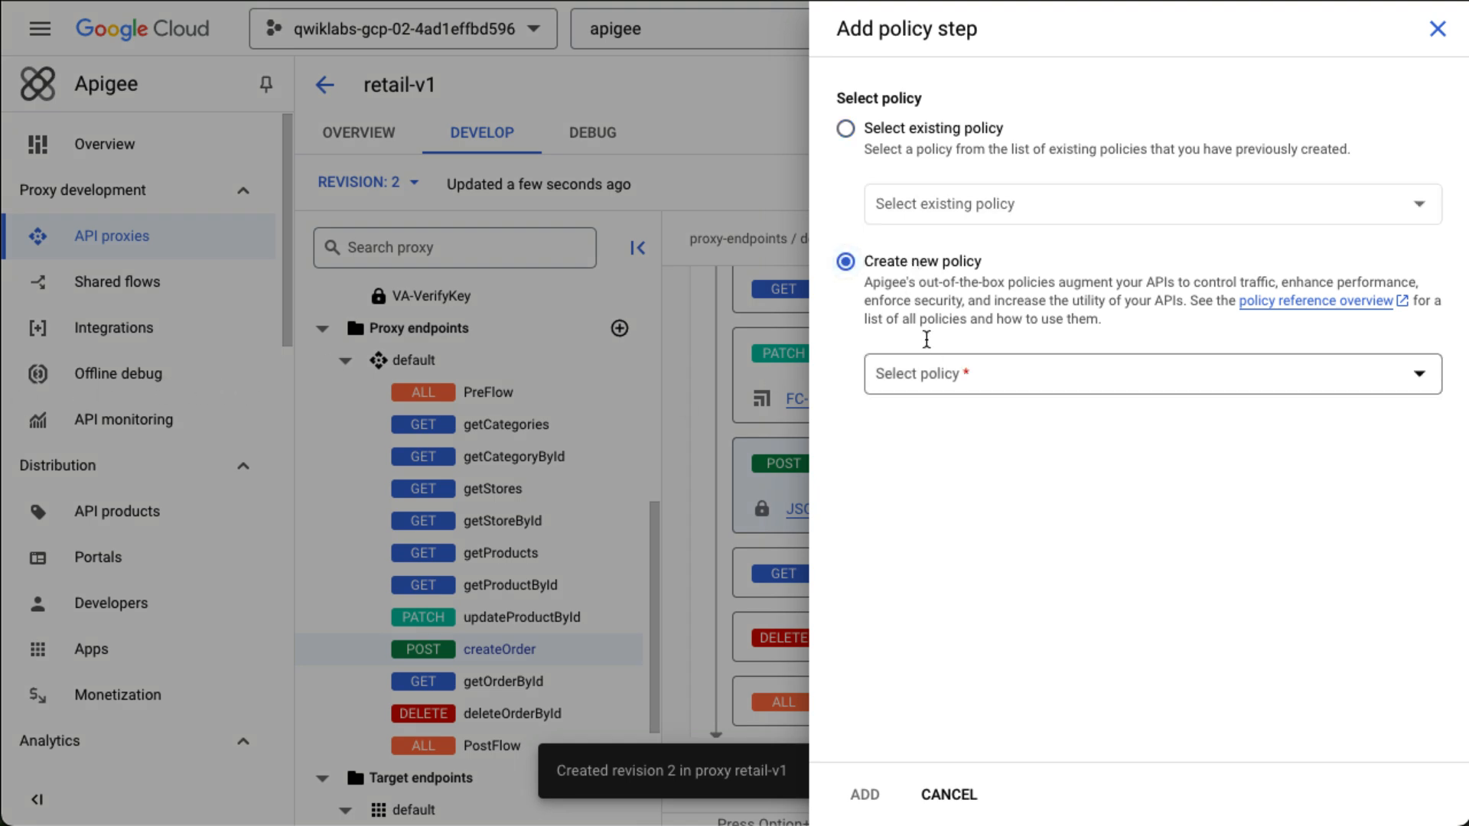
click(938, 388)
text(raise)
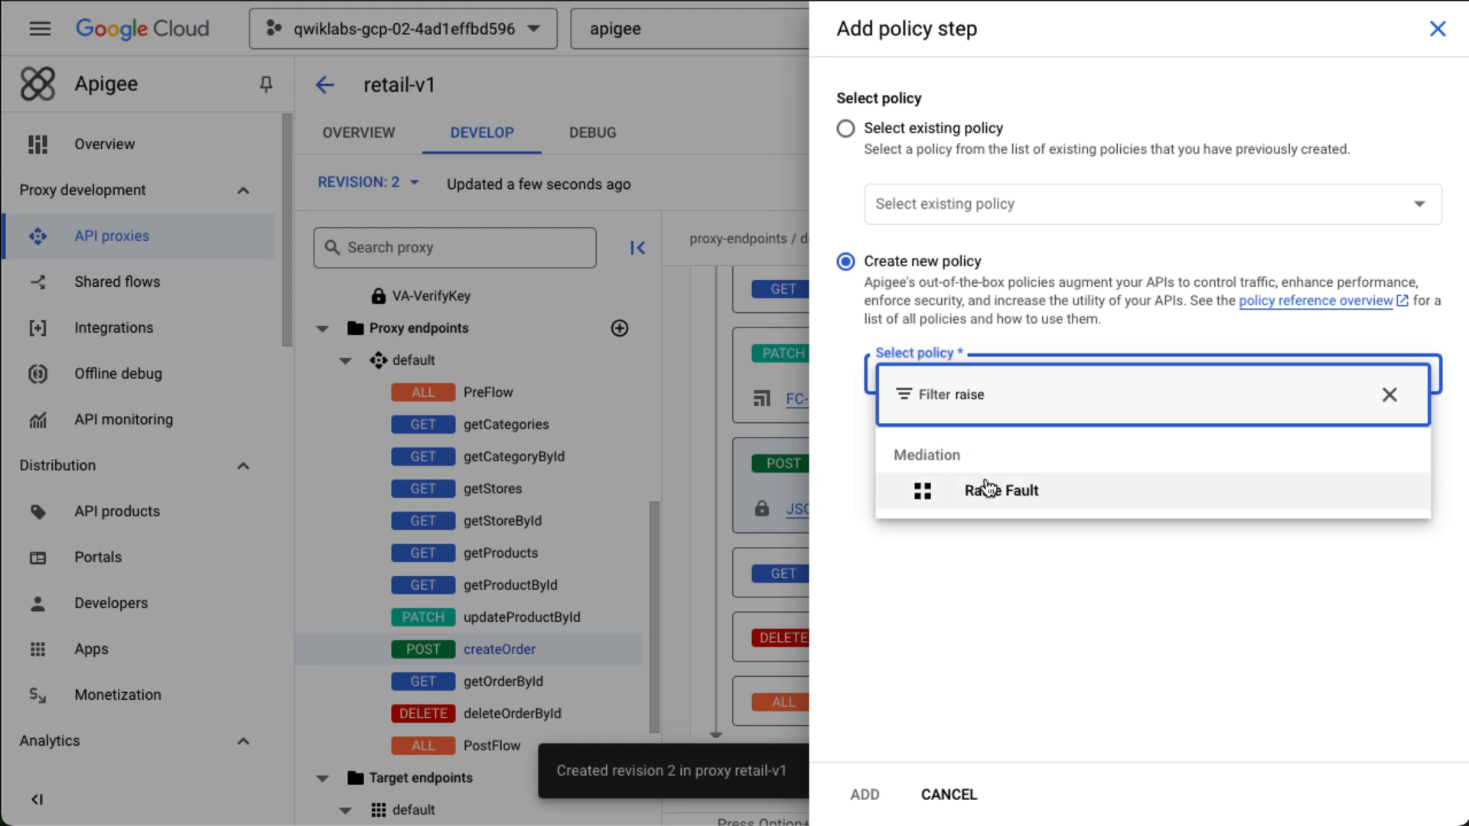
click(994, 492)
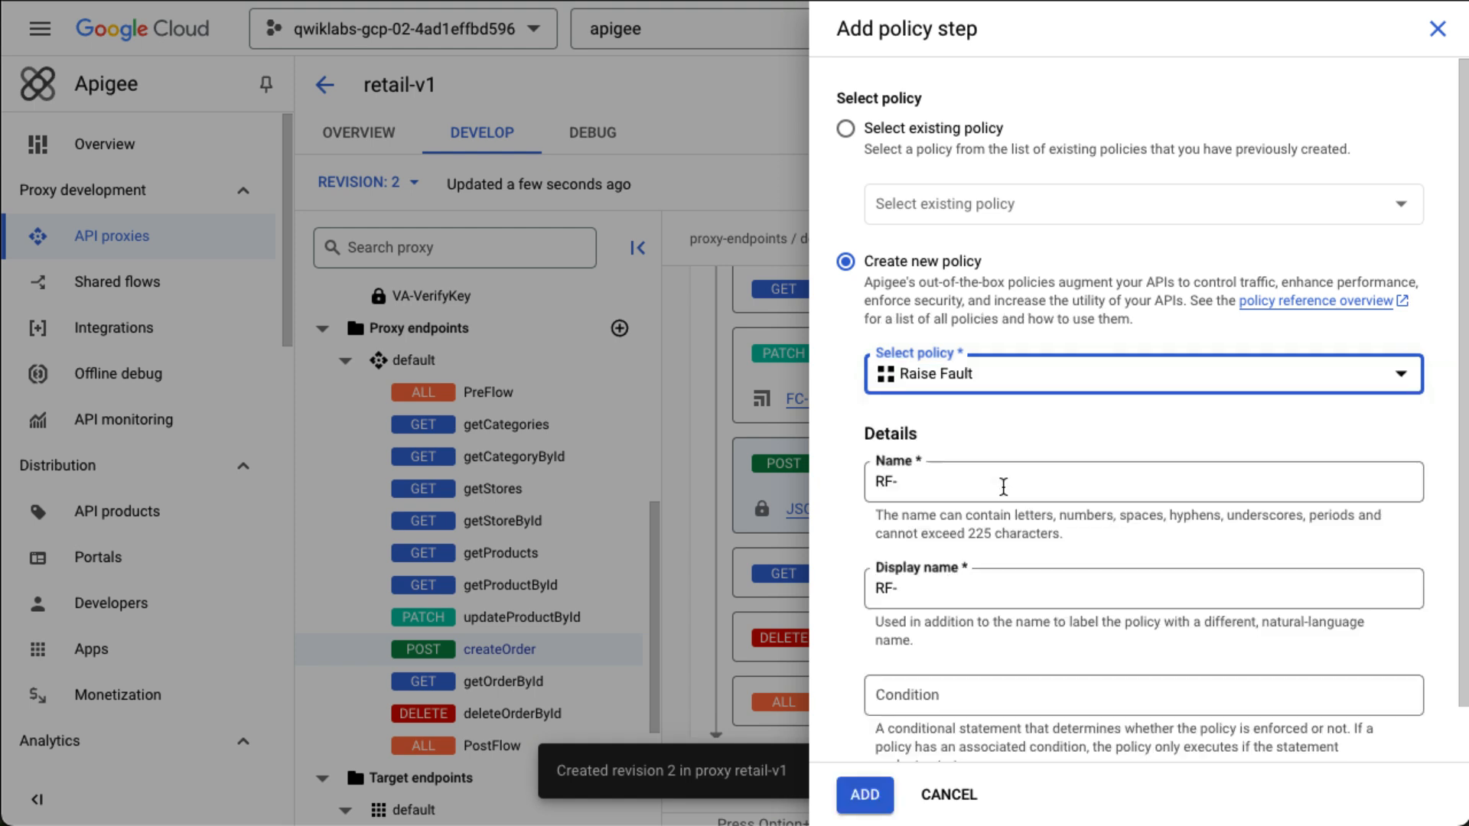
click(1003, 486)
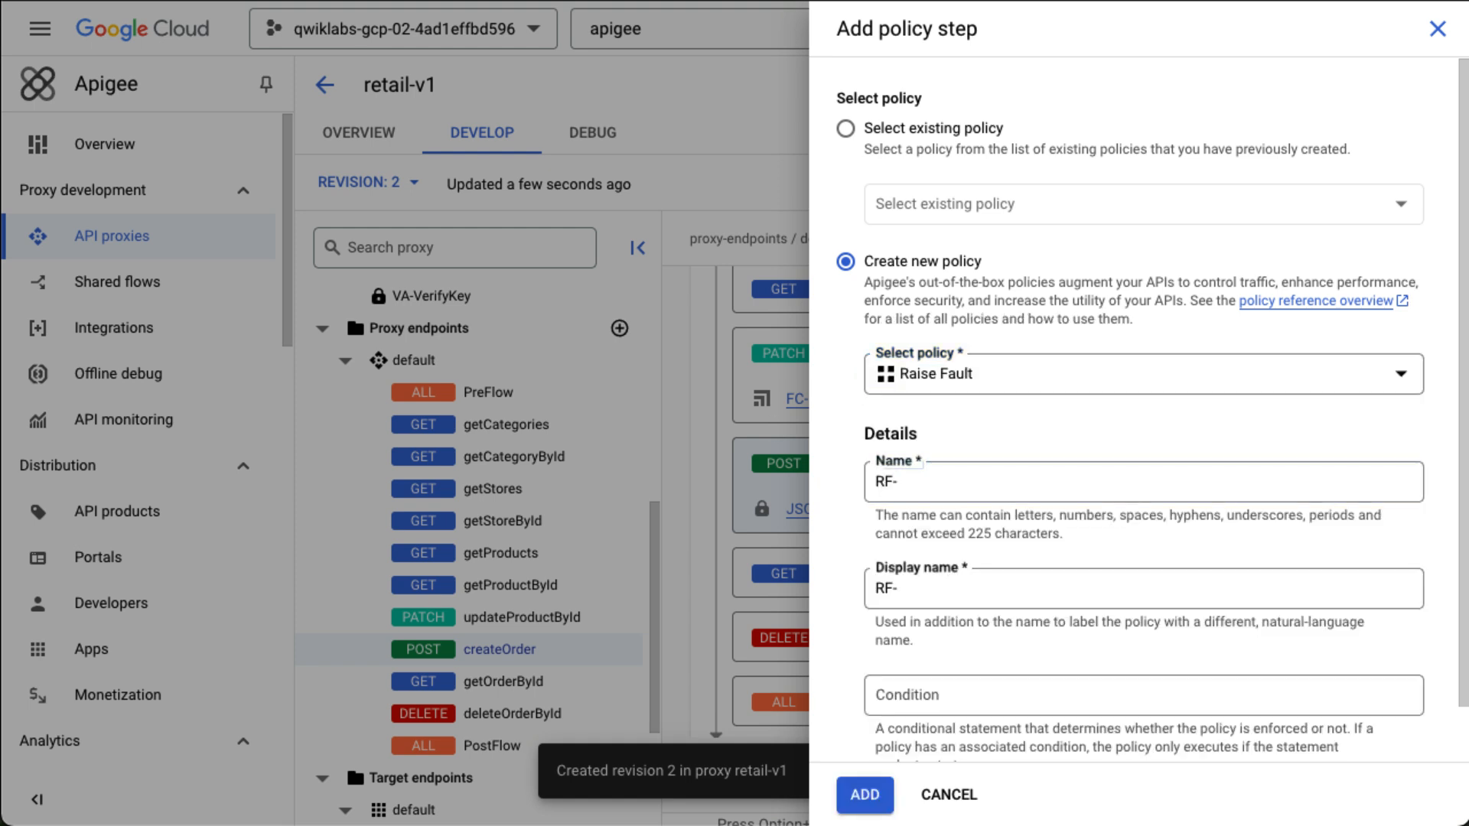
click(969, 494)
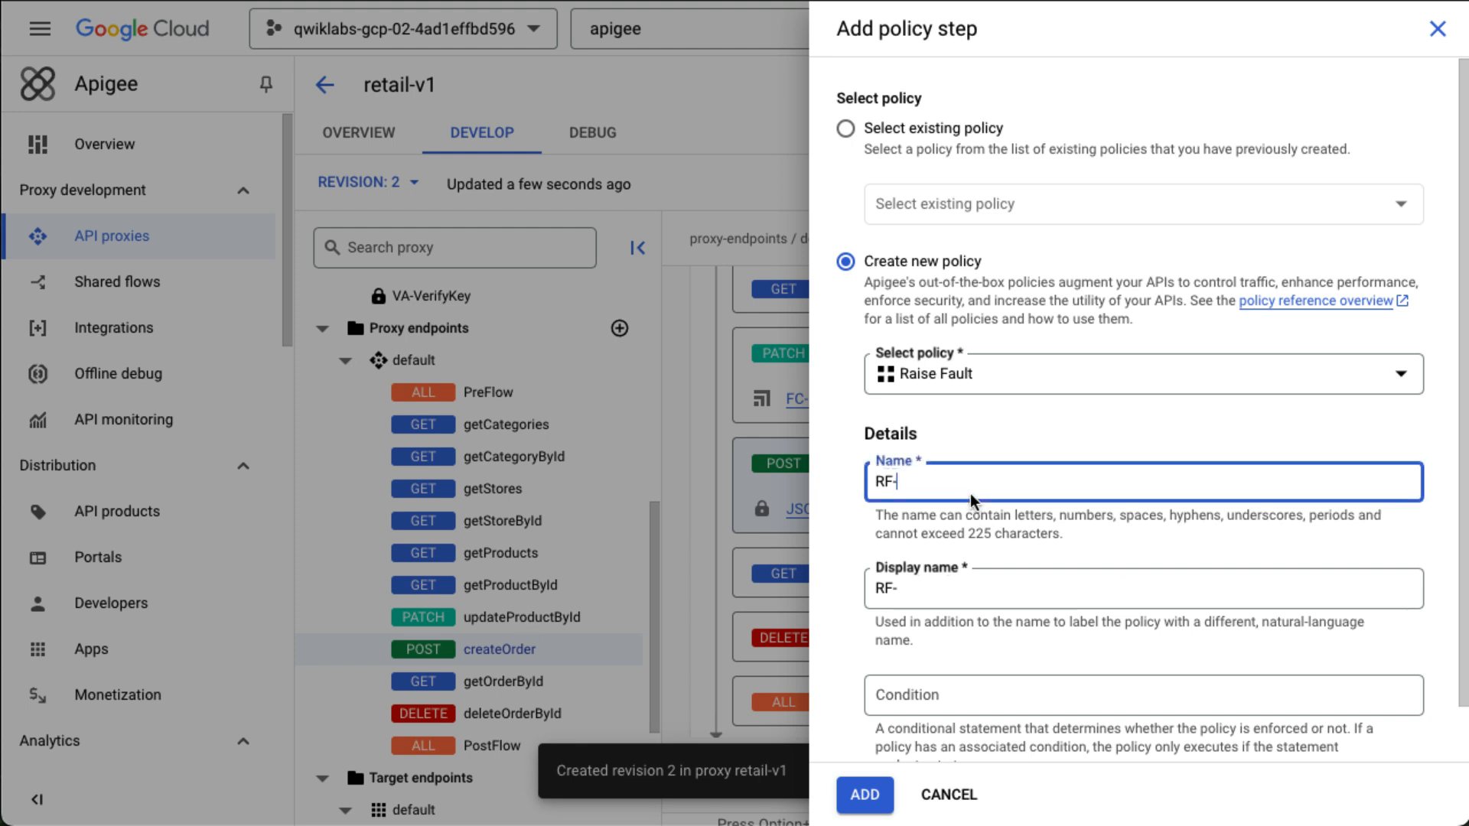
text(InvalidContentType)
click(987, 585)
text(InvalidContentType)
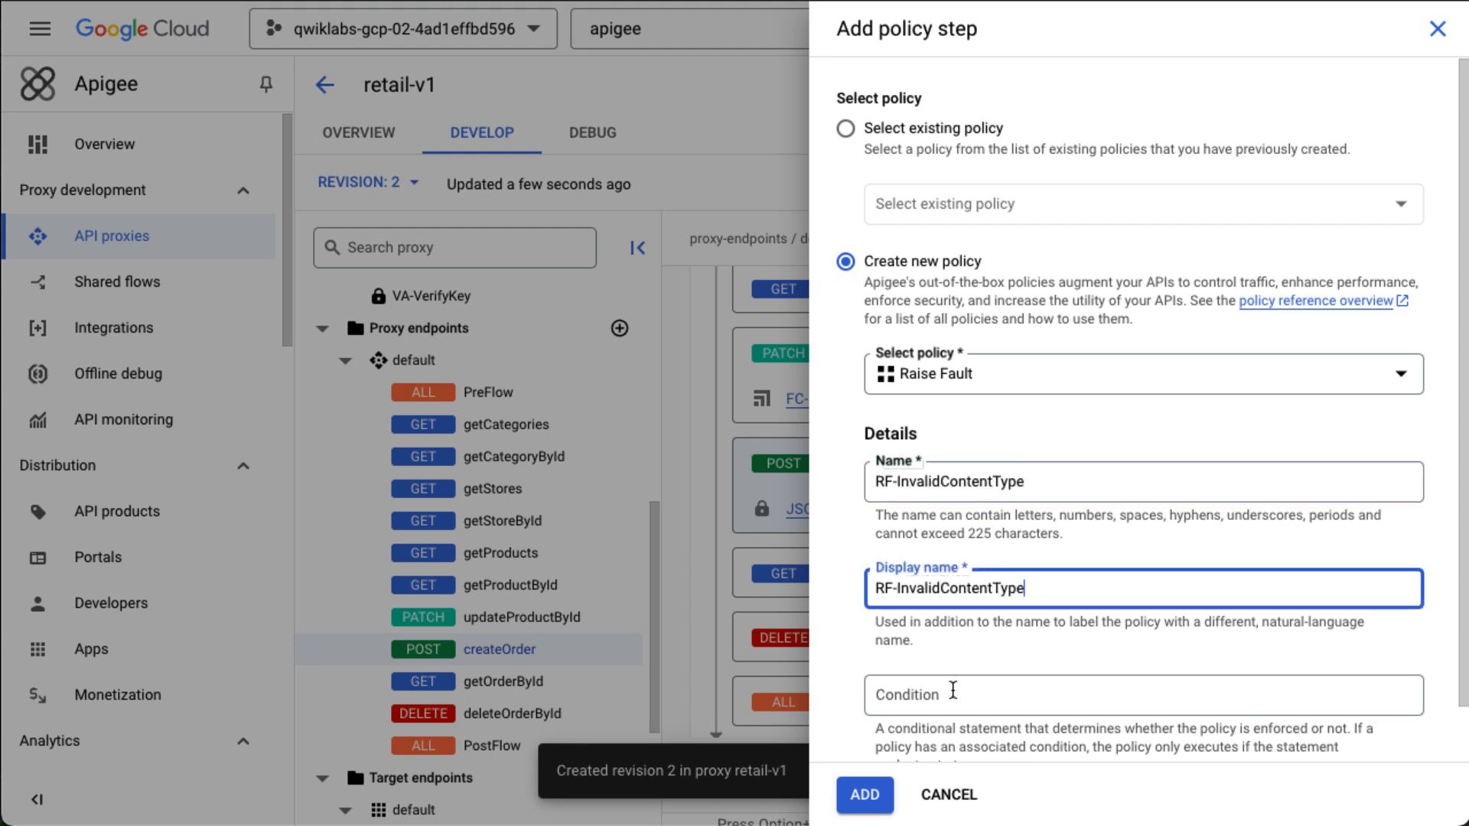
Set the policy step's condition to request.header.Content-Type != "application/json" and add it to the createOrder flow.
click(952, 688)
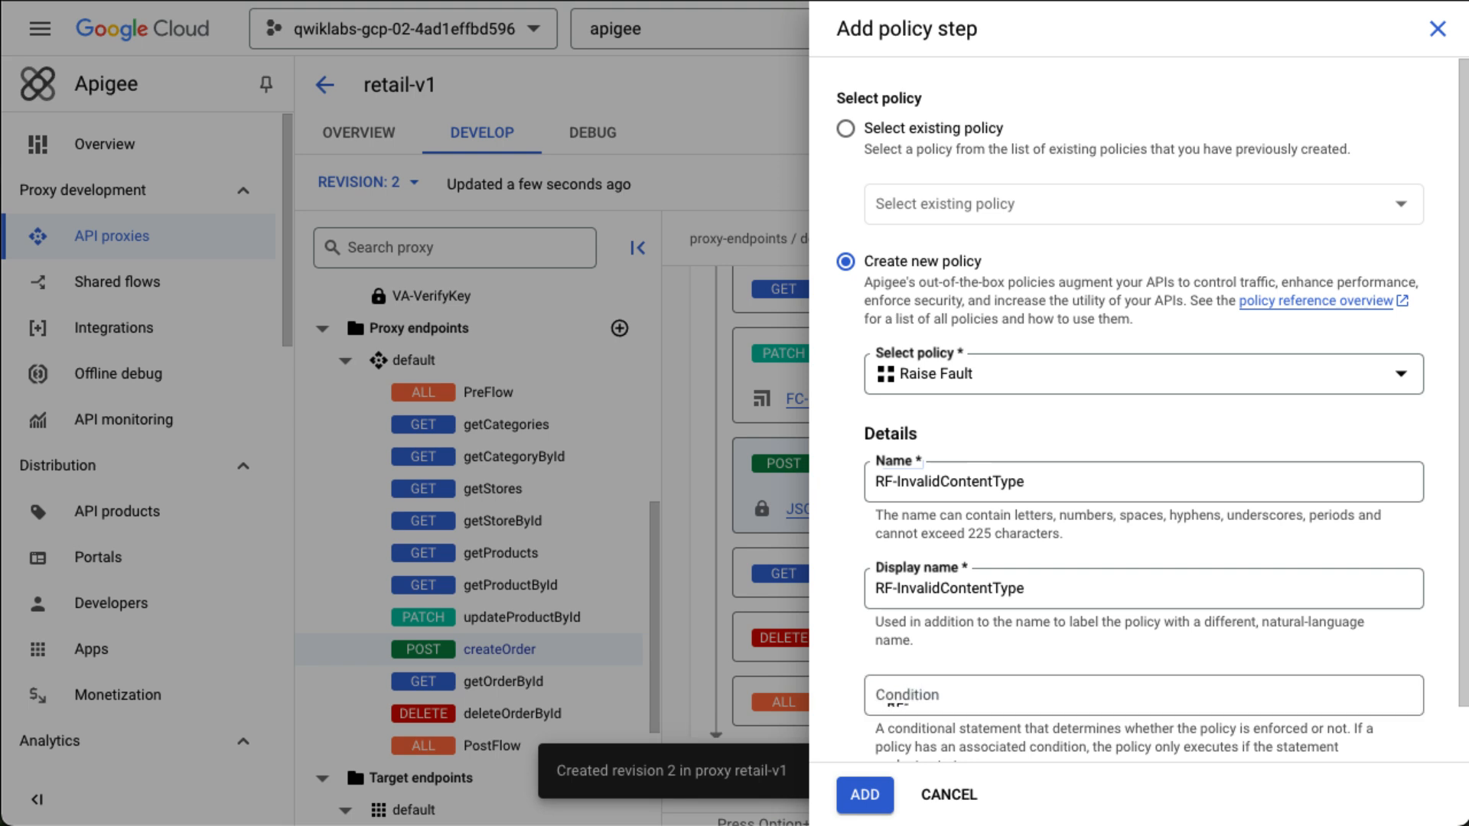
click(1006, 695)
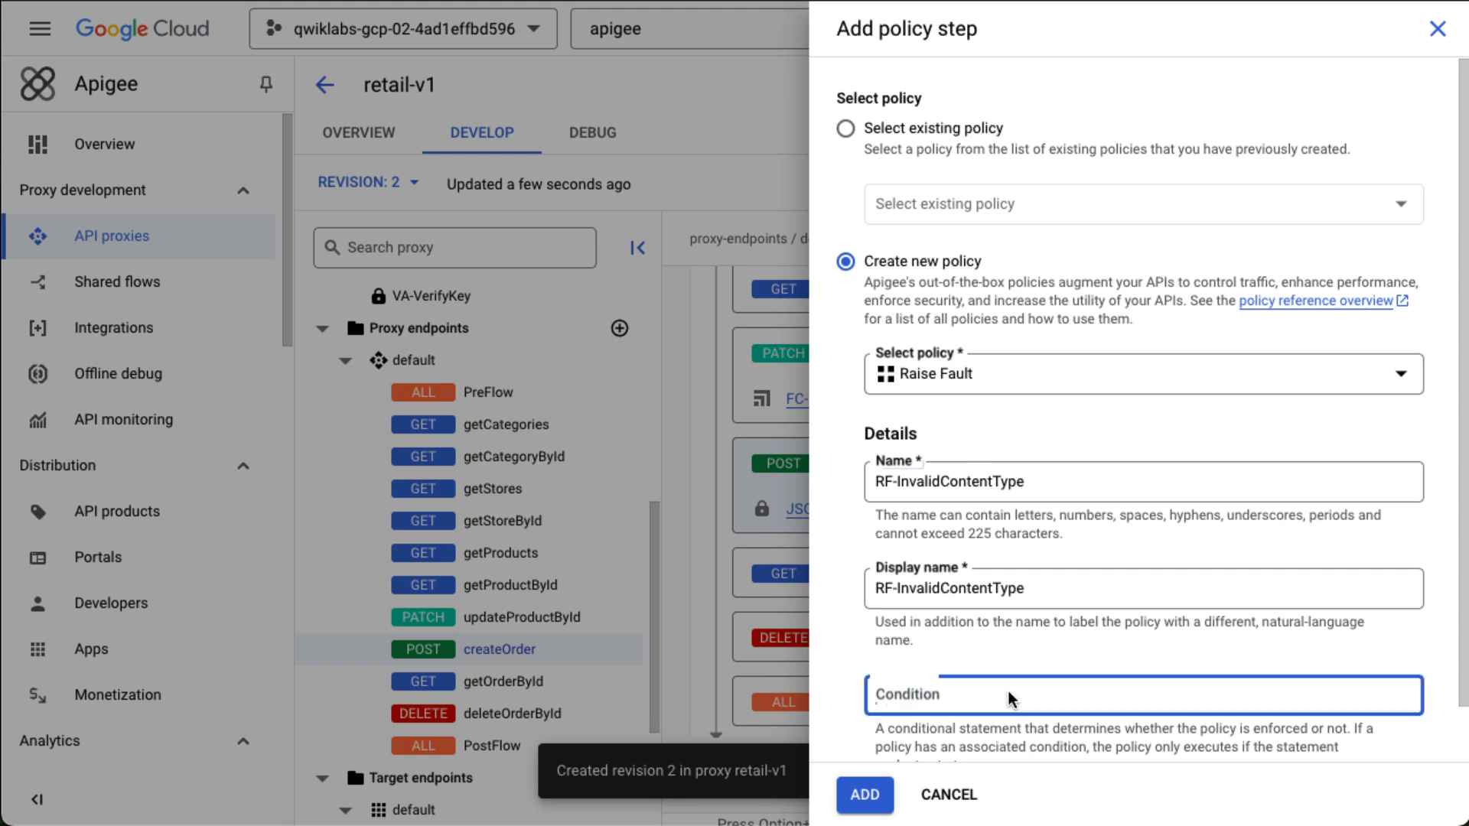
text(request.header.Content-Type != "application/json")
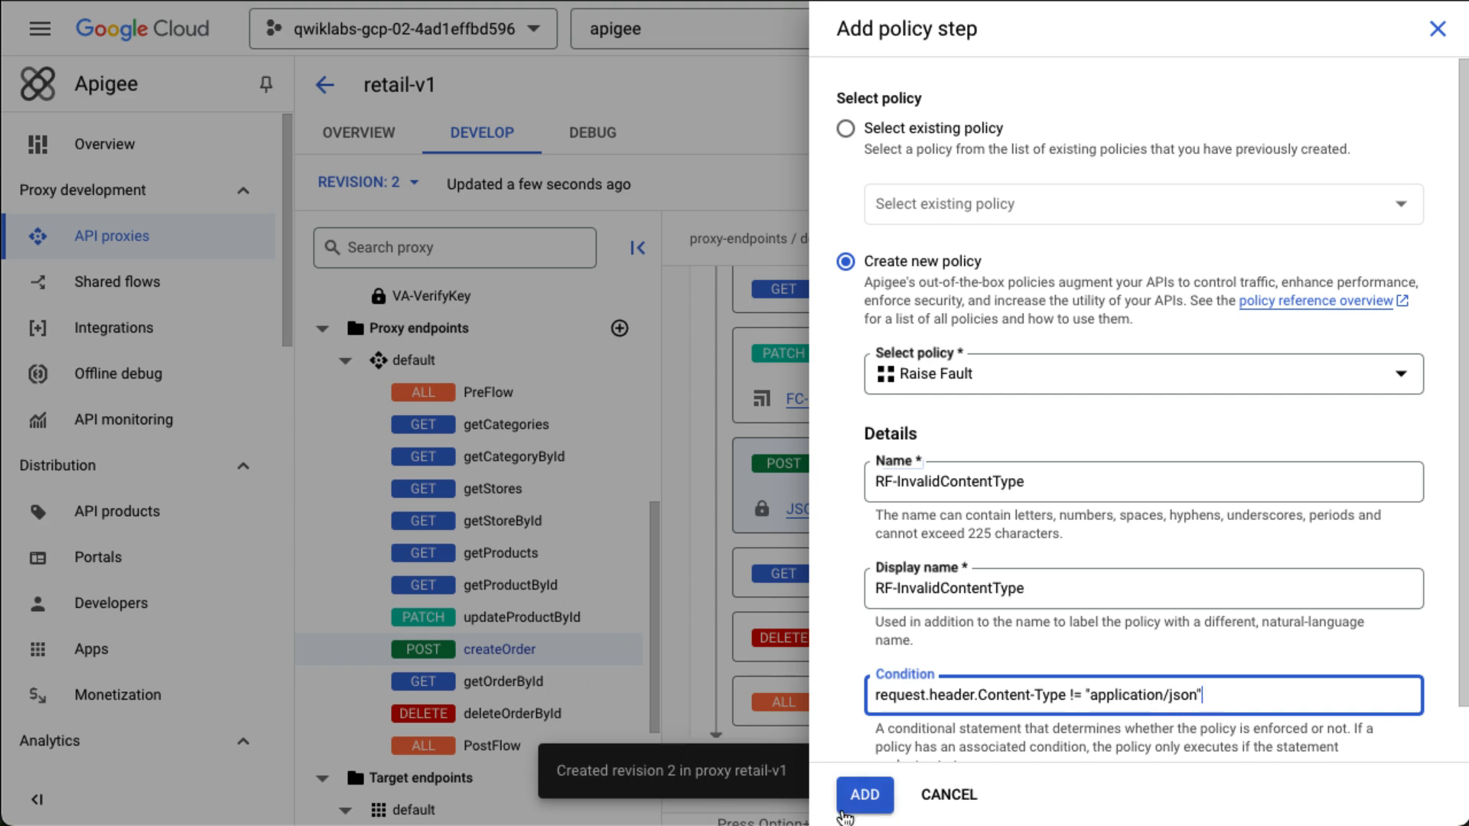
click(865, 794)
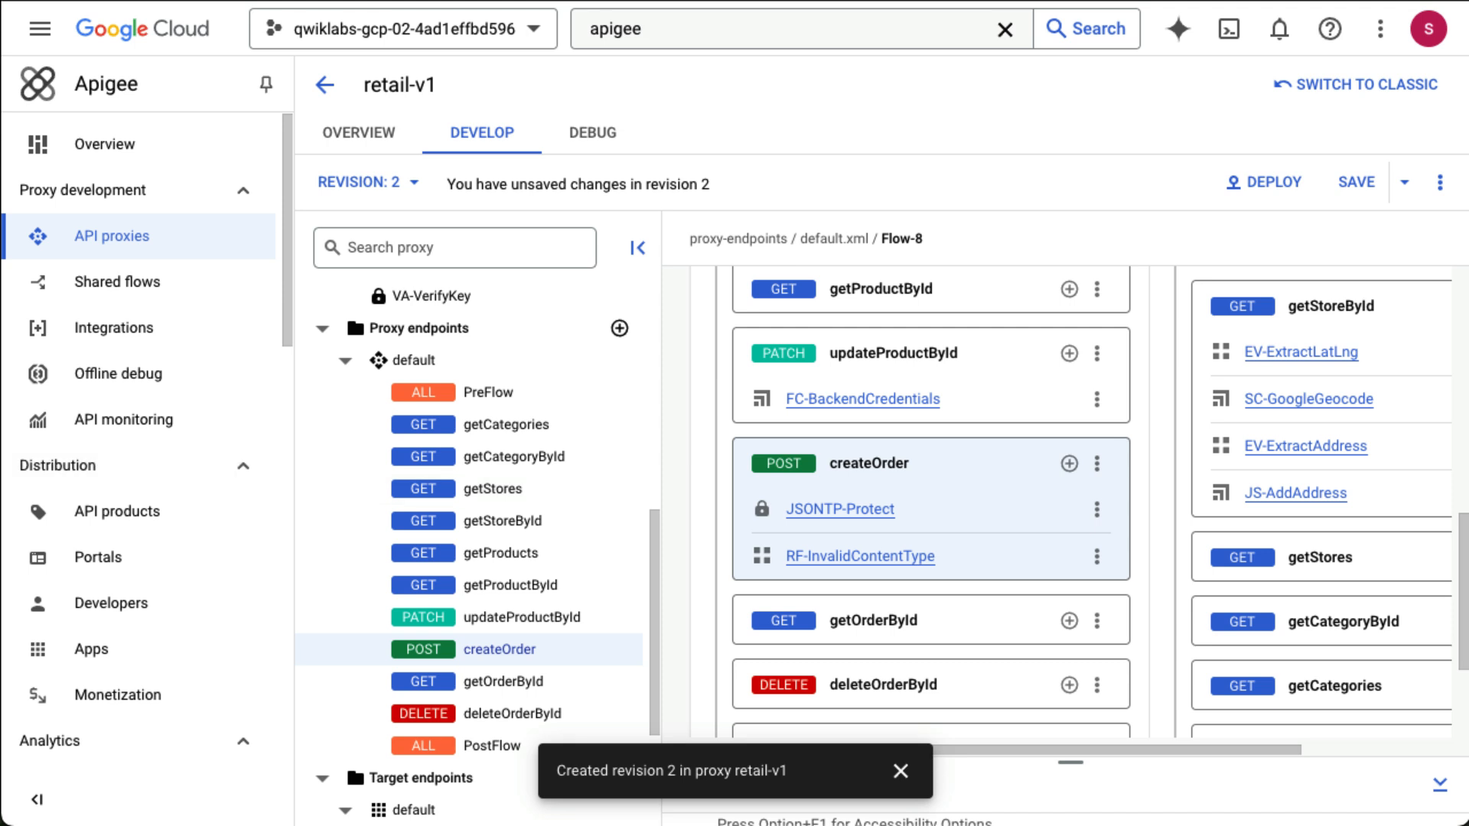
Replace the RF-InvalidContentType policy's XML with a 400 Bad Request RaiseFault whose application/json payload has the error "Content-Type header must be application/json".
scroll(446, 459, up, 5)
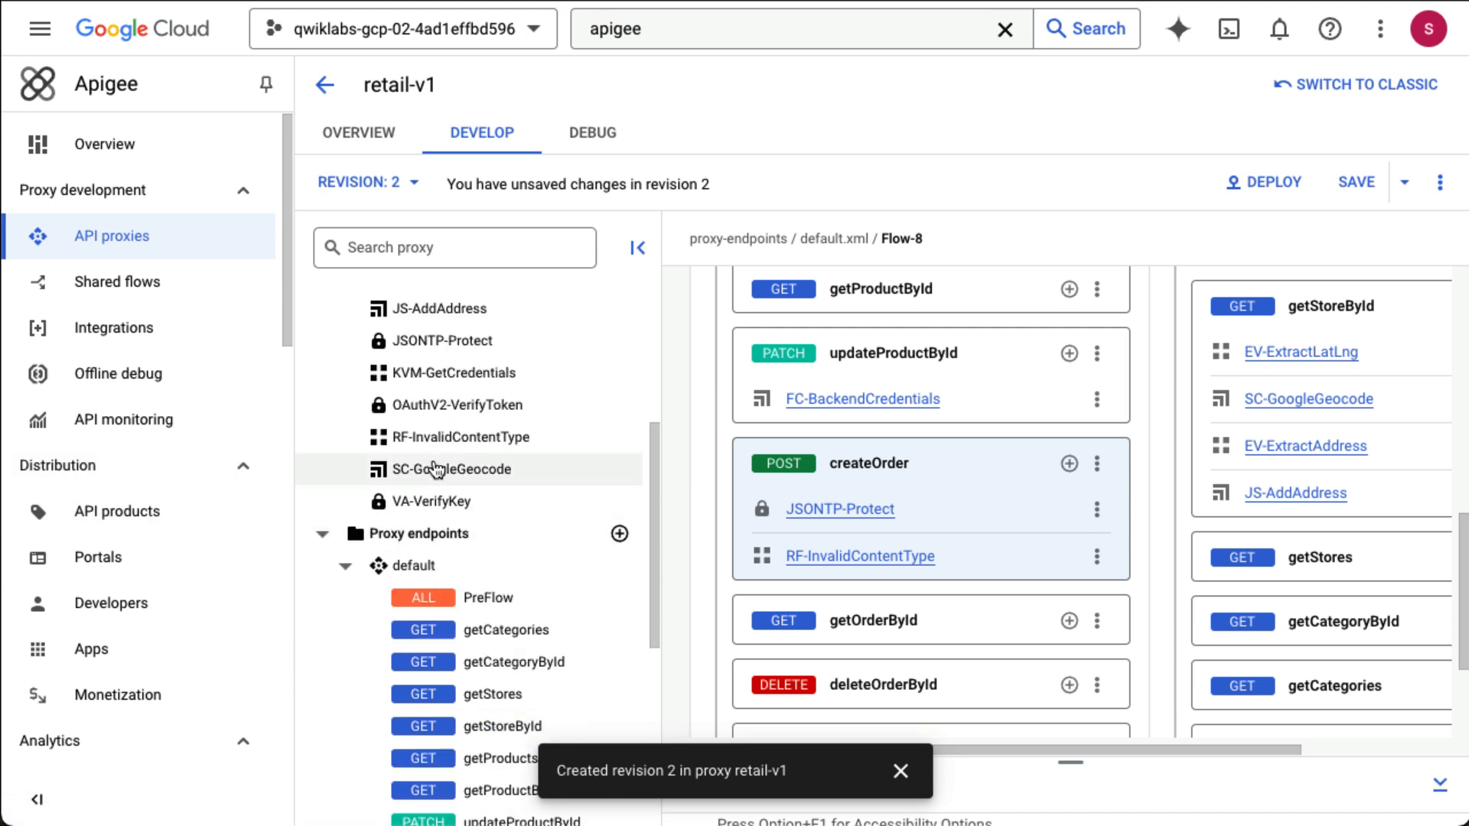
click(446, 440)
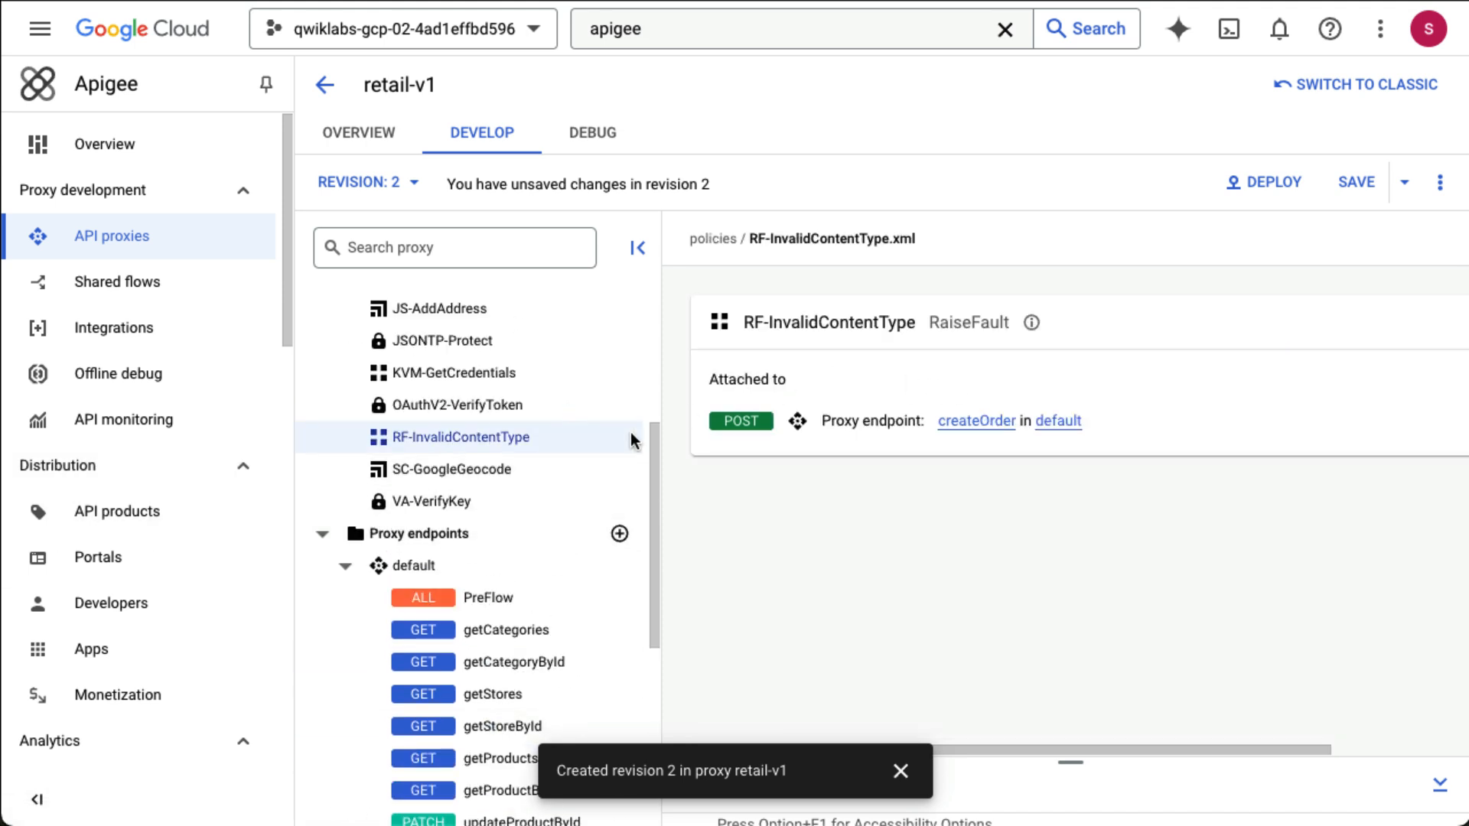
drag(1067, 760, 1033, 315)
click(1148, 526)
key(super+a)
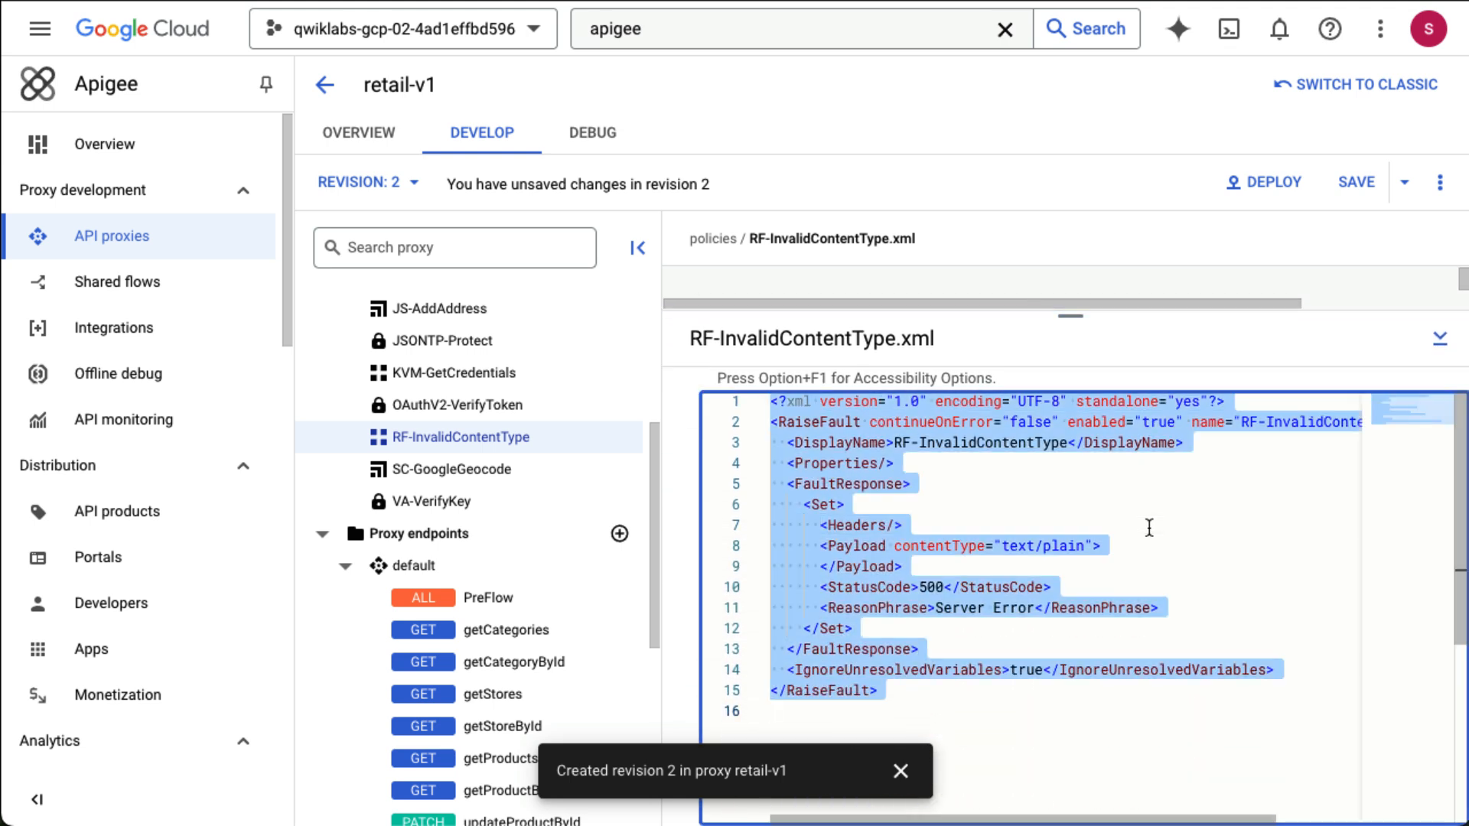
key(BackSpace)
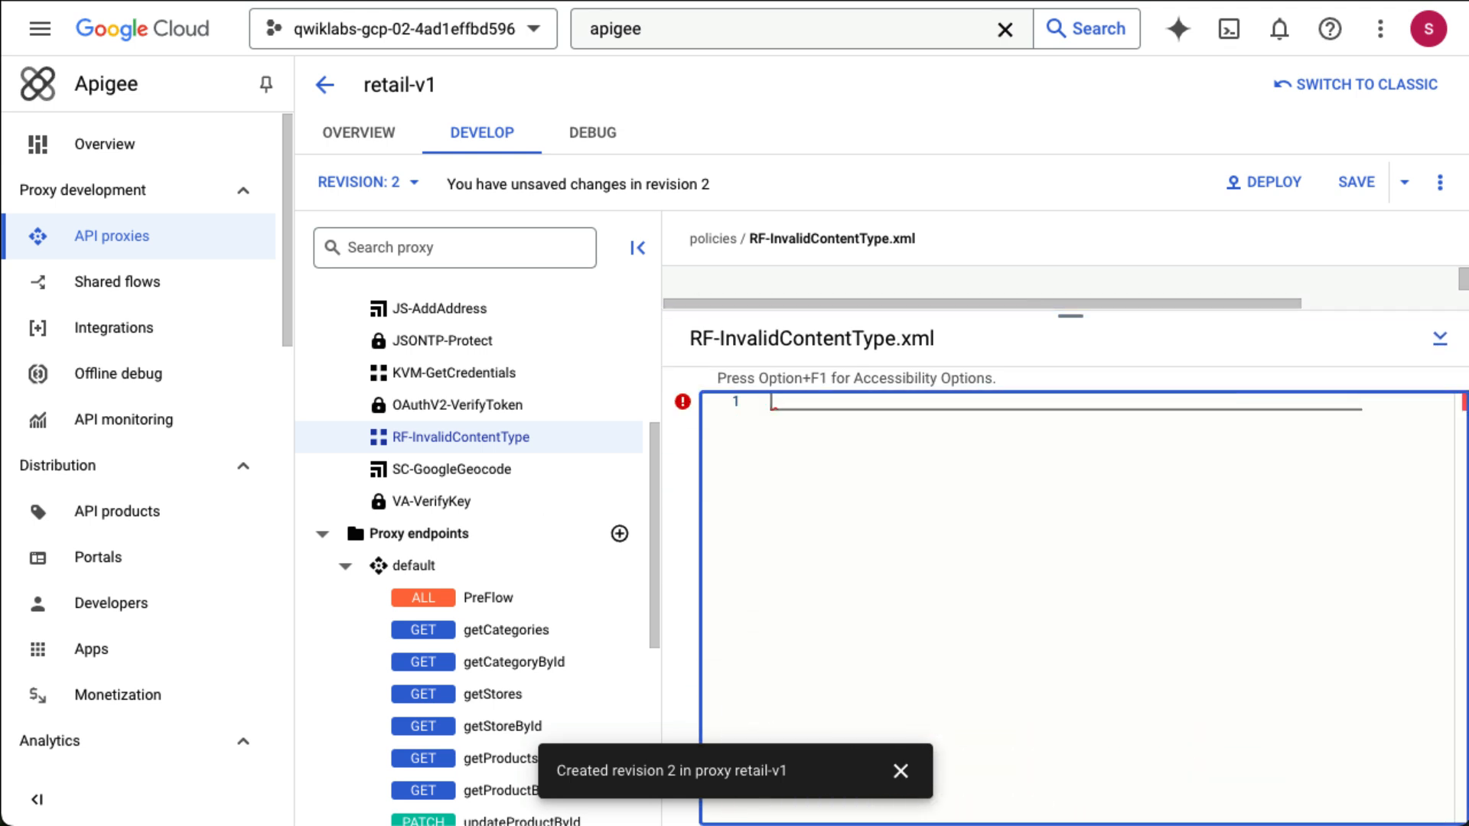
text(<RaiseFault continueOnError="false" enabled="true" name="RF-InvalidContentType">   <FaultResponse>     <Set>       <Headers/>       <Payload contentType="application/json">{     "error":"Content-Type header must be application/json" } </Payload>       <StatusCode>400</StatusCode>       <ReasonPhrase>Bad Request</ReasonPhrase>     </Set>   </FaultResponse>   <IgnoreUnresolvedVariables>true</IgnoreUnresolvedVariables> </RaiseFault>)
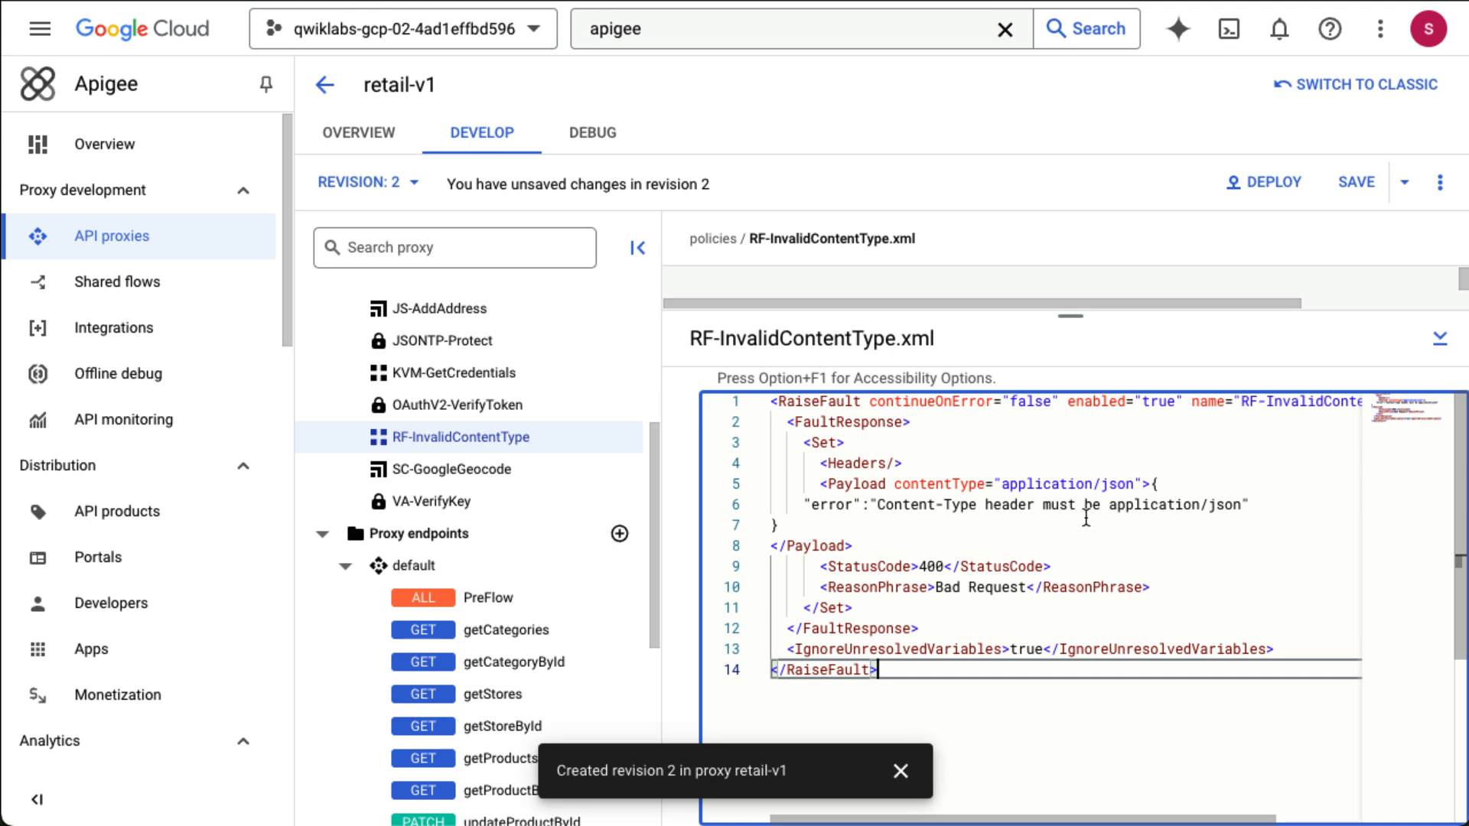
scroll(1095, 518, down, 1)
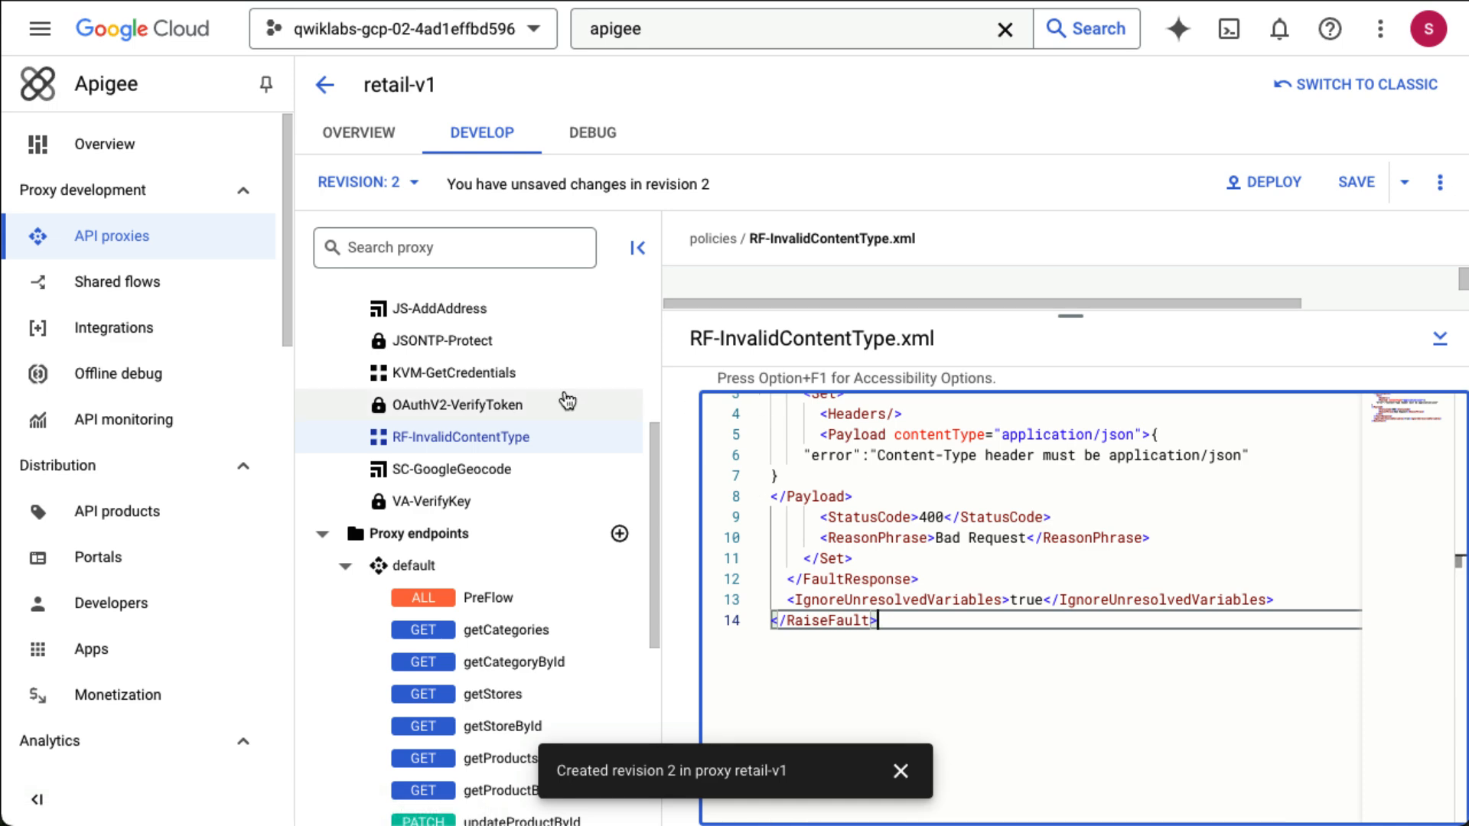
Move RF-InvalidContentType ahead of JSONTP-Protect in the default endpoint's createOrder request flow and save the proxy revision.
click(485, 570)
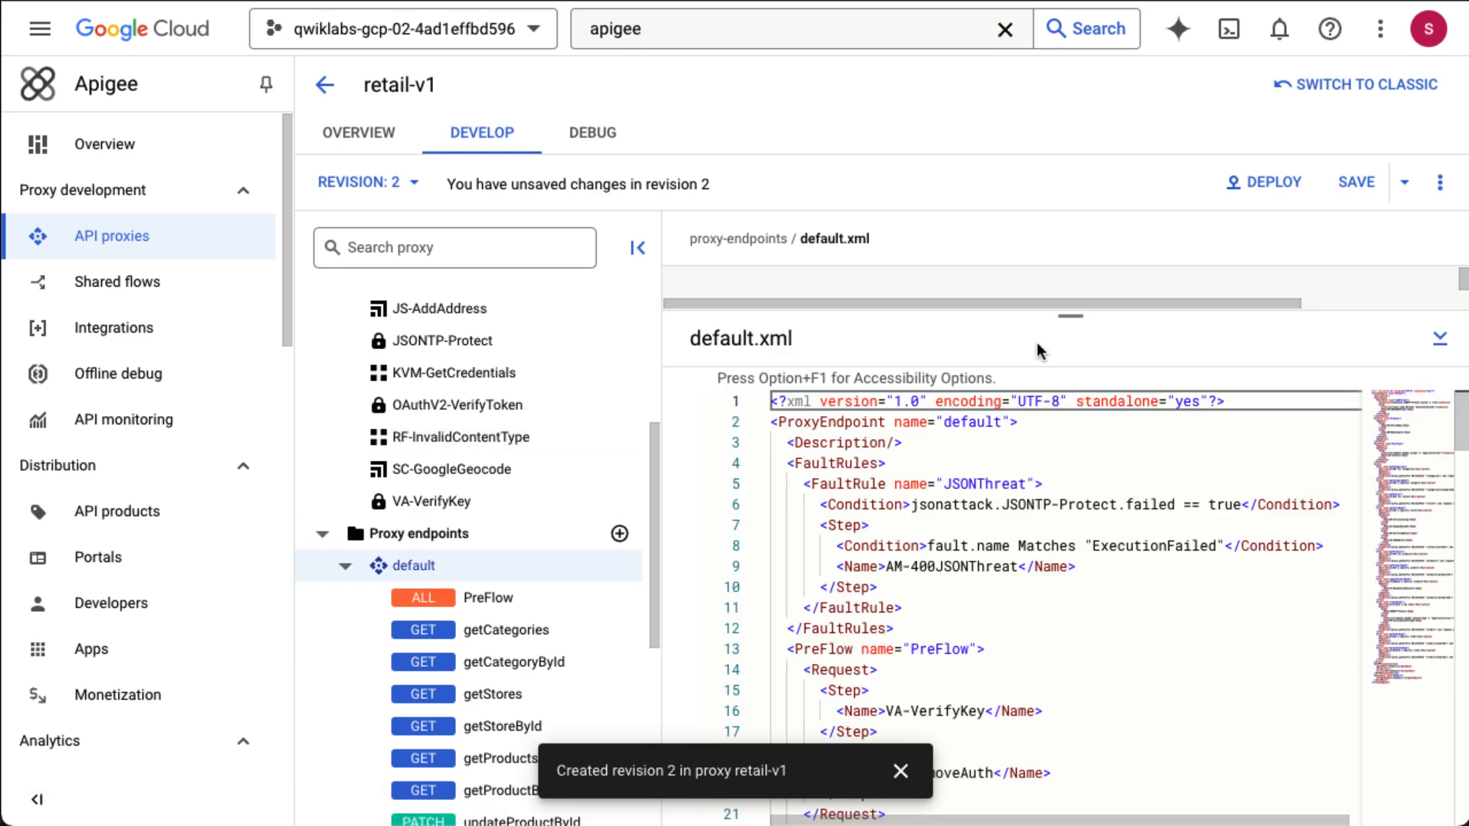
drag(1070, 316, 1092, 746)
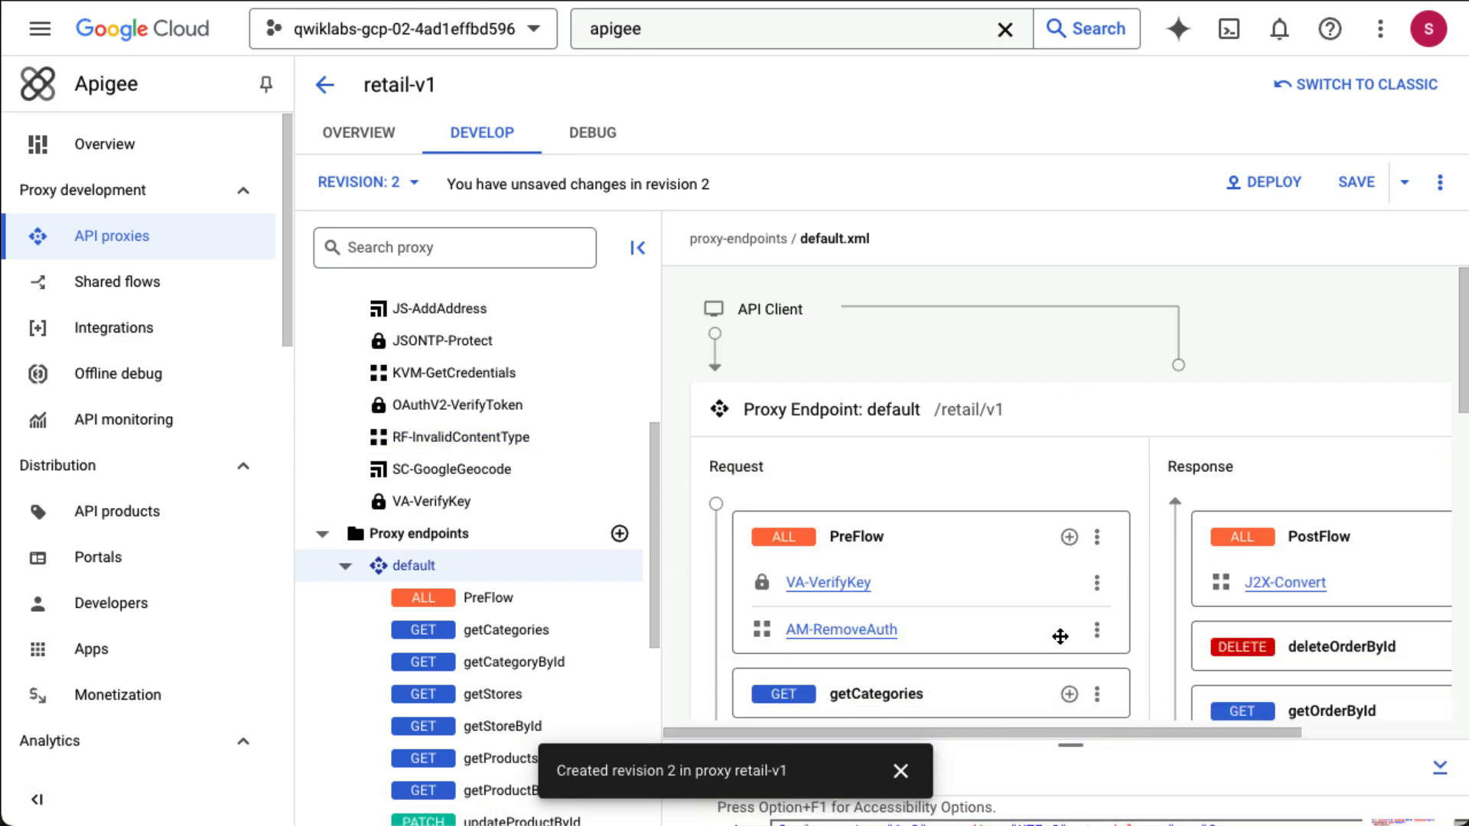
scroll(1060, 636, down, 7)
scroll(1061, 637, down, 4)
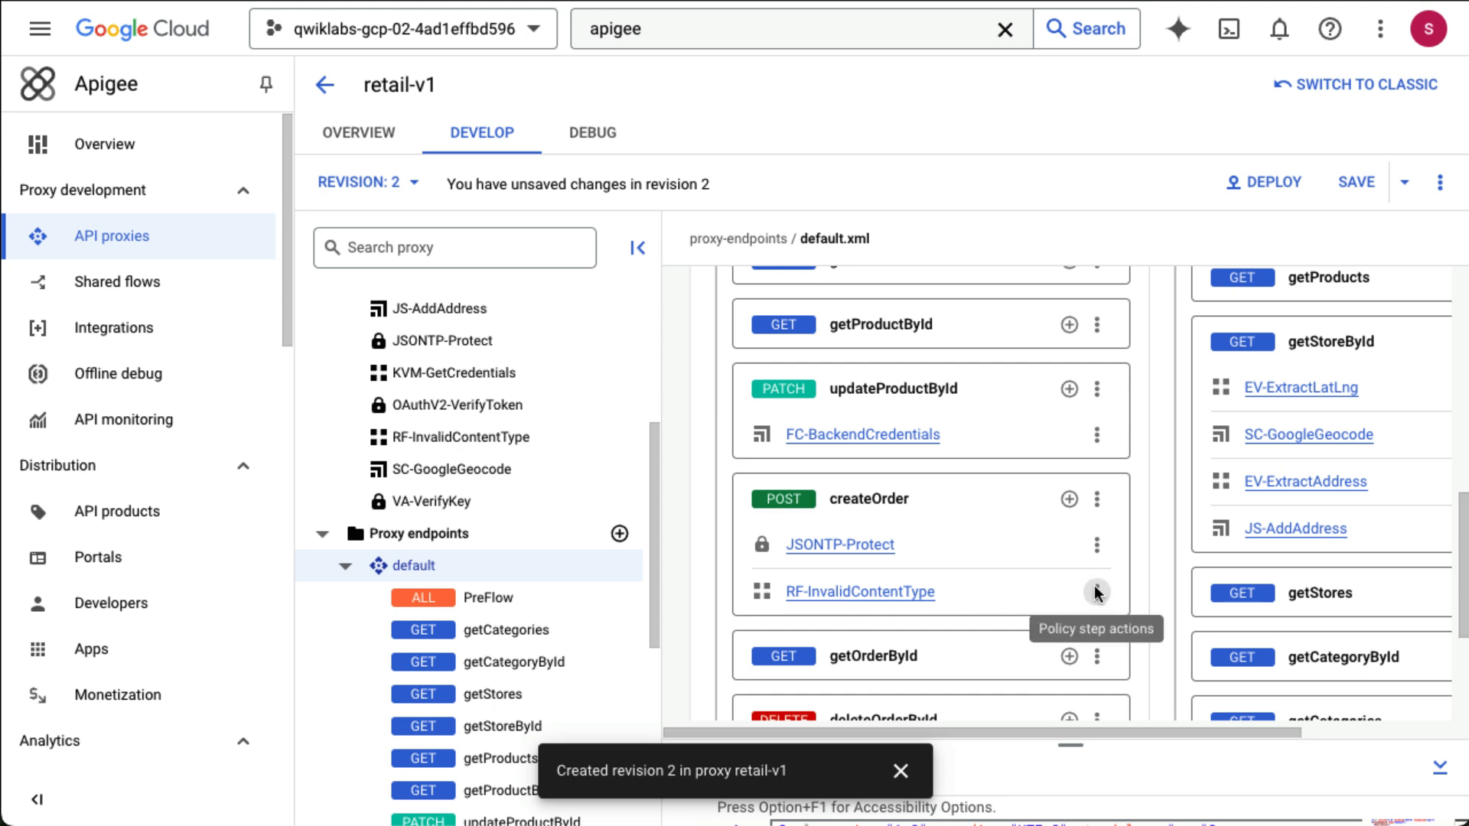
drag(1098, 591, 1098, 556)
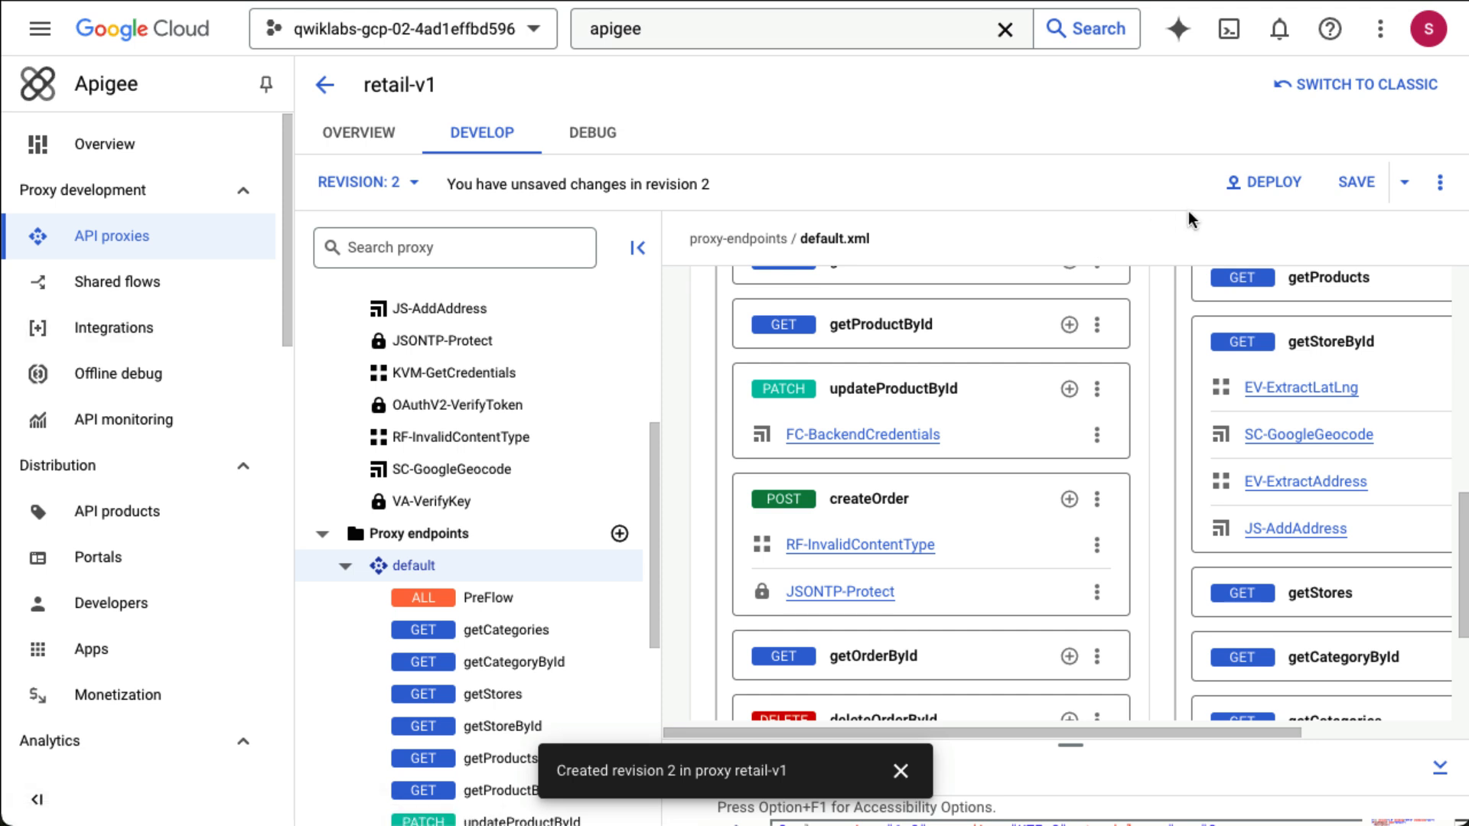
click(1367, 185)
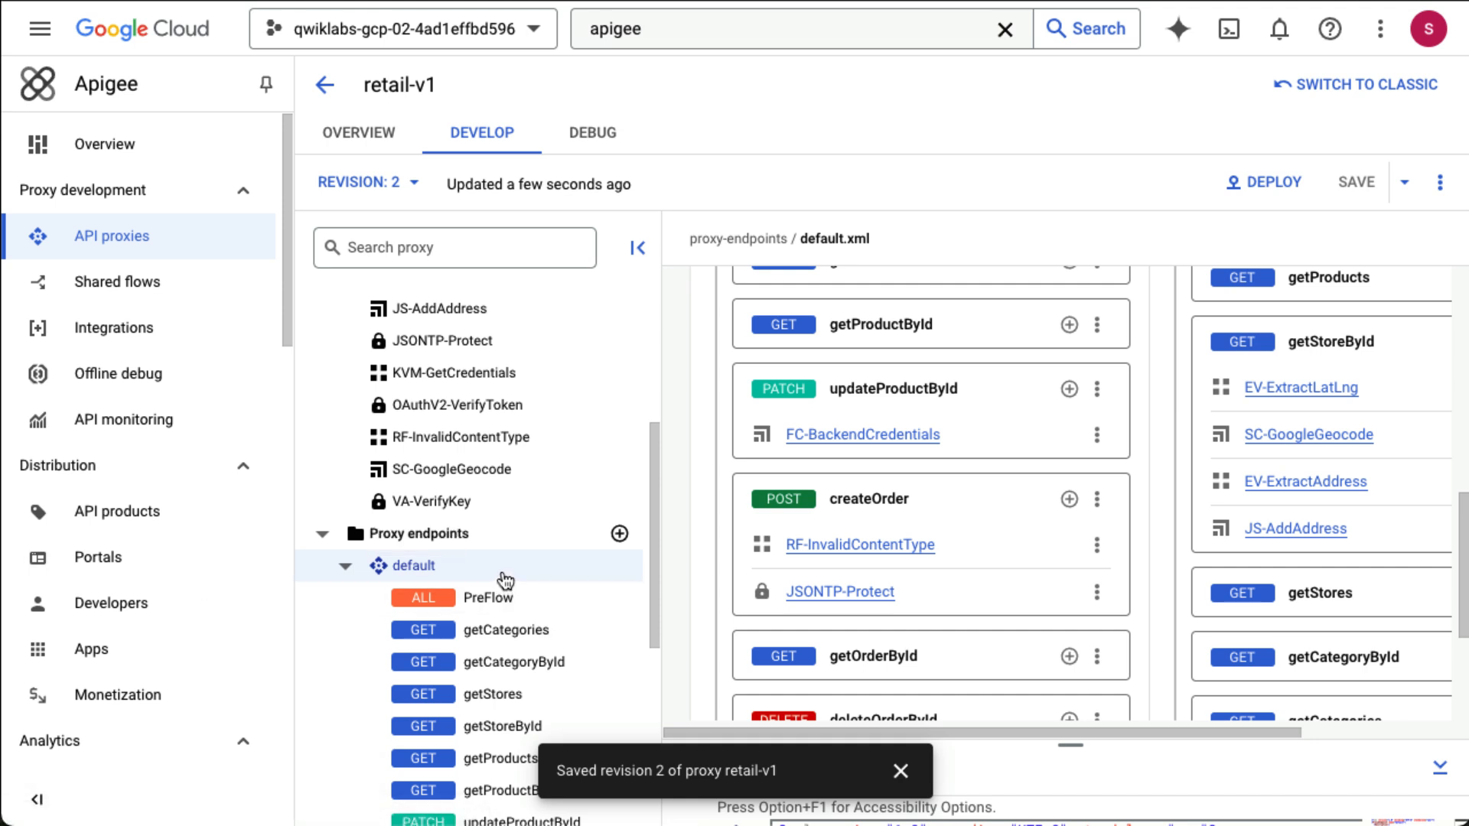
Start a new conditional flow on the default proxy endpoint, named 404NotFound with the description "Return 404 Not Found".
scroll(883, 335, up, 10)
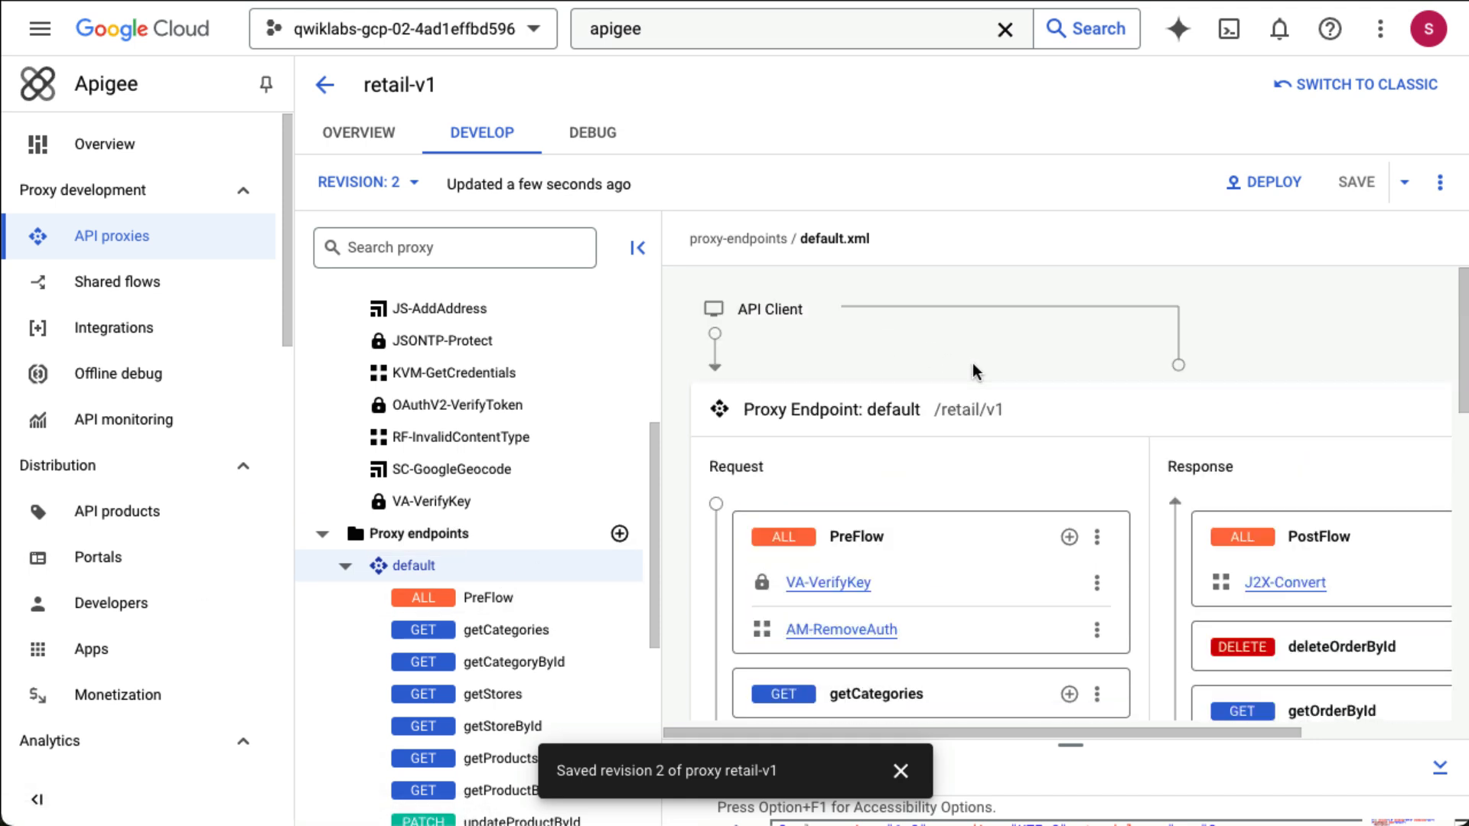
scroll(971, 363, right, 5)
click(1349, 410)
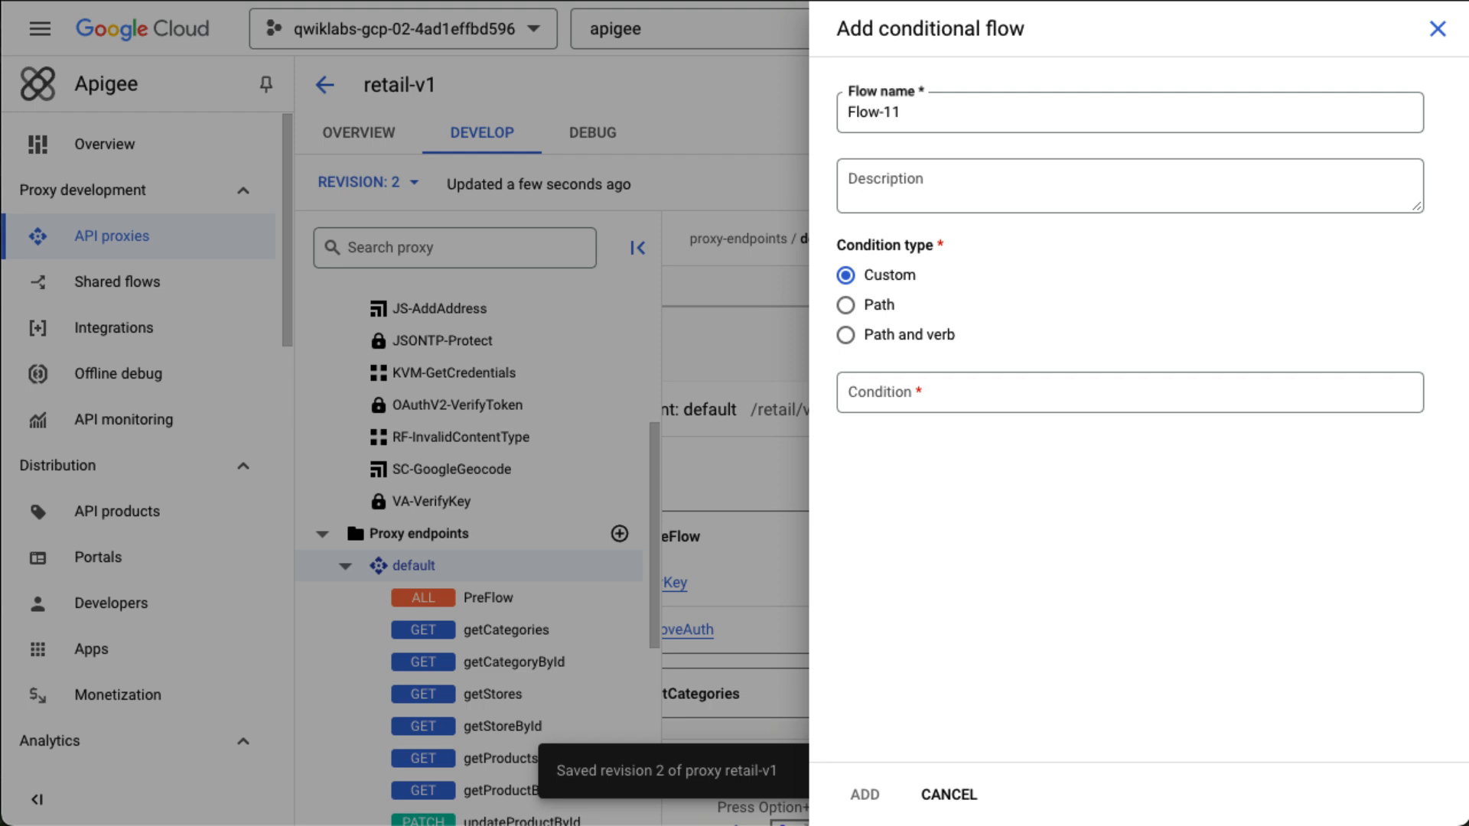
triple_click(985, 112)
text(404NotFound)
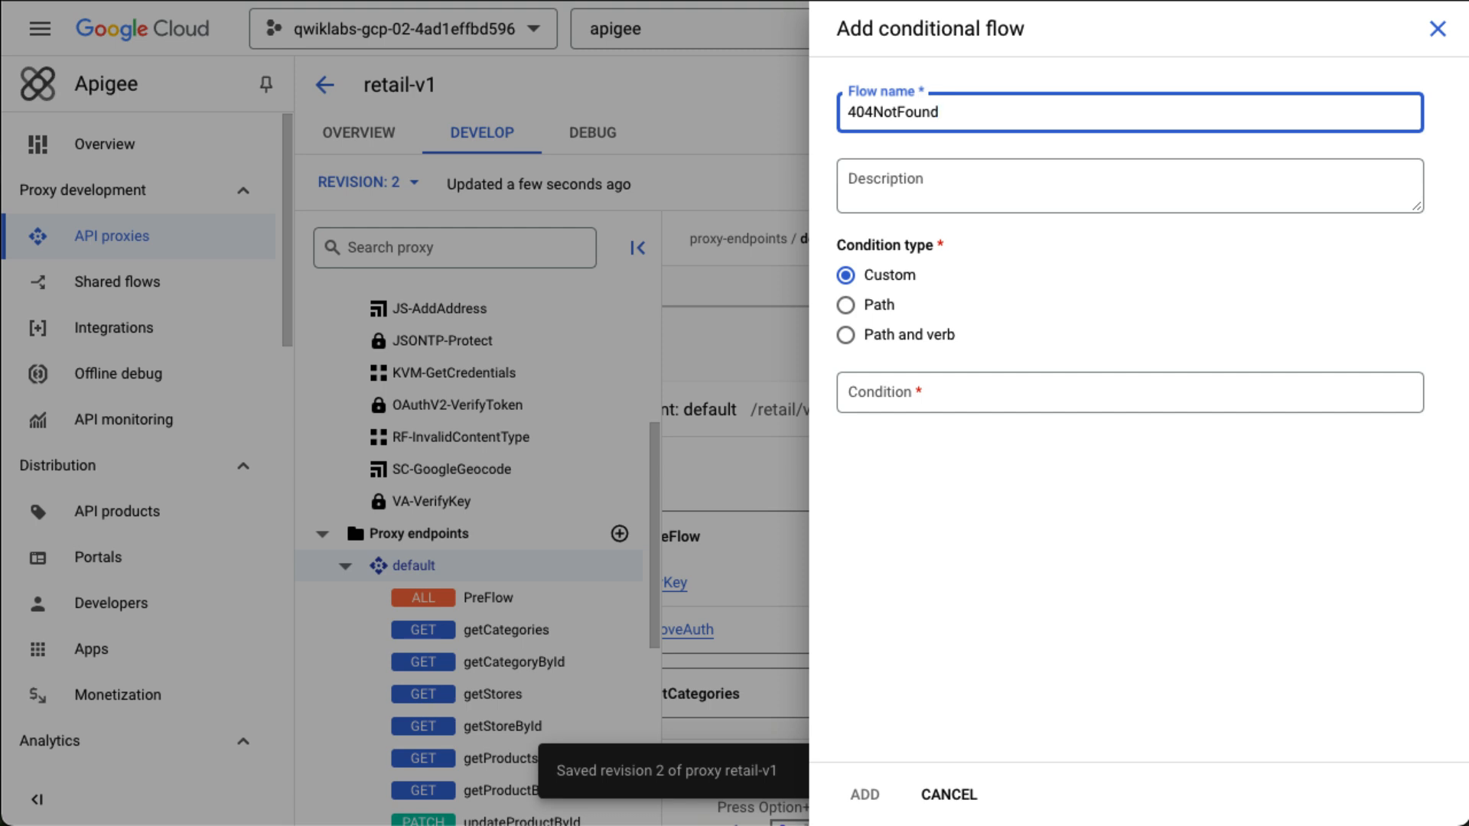
key(super+Tab)
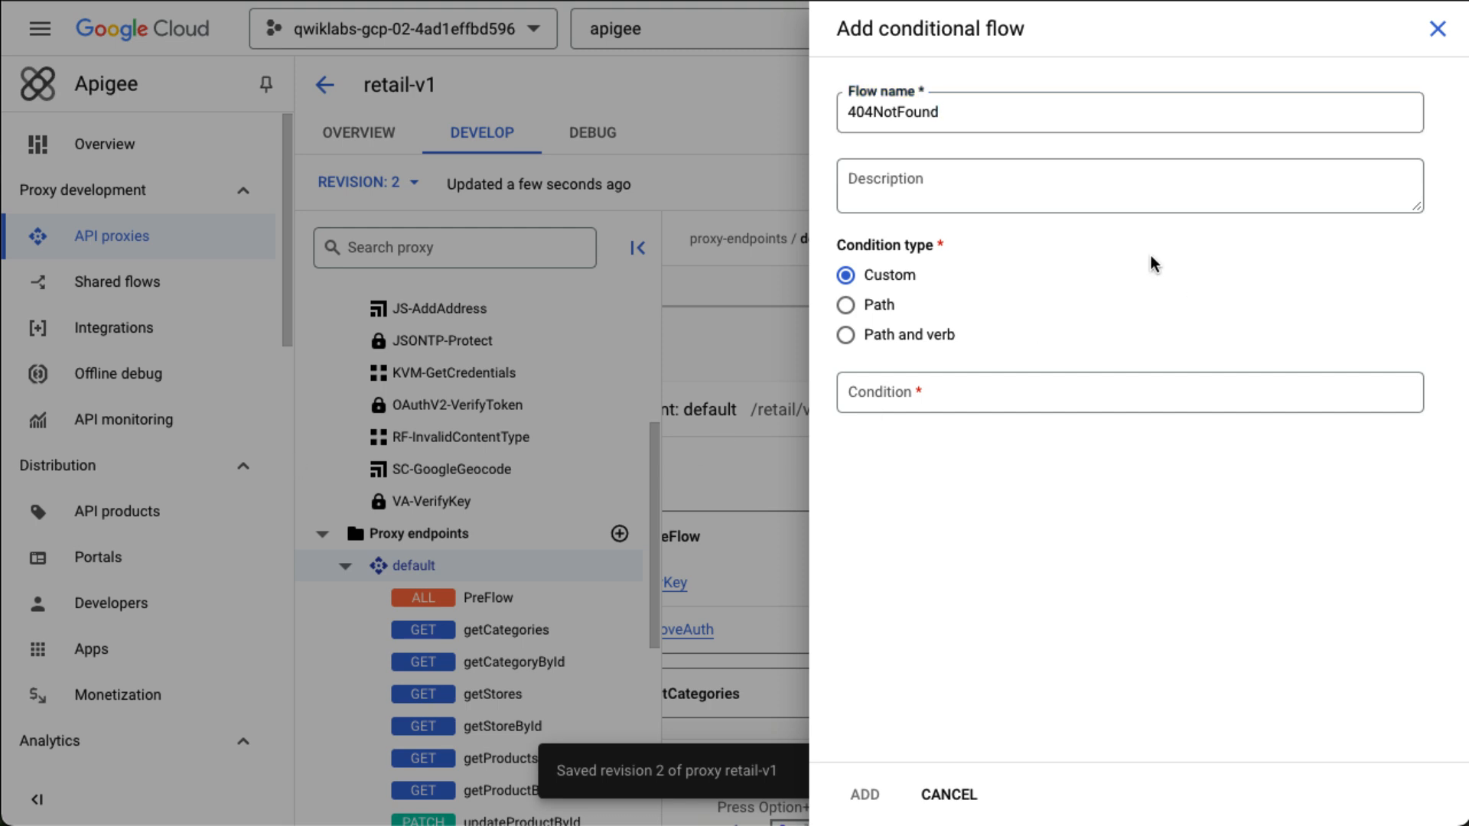
click(1026, 205)
click(1022, 198)
text(Return 404 Not Found)
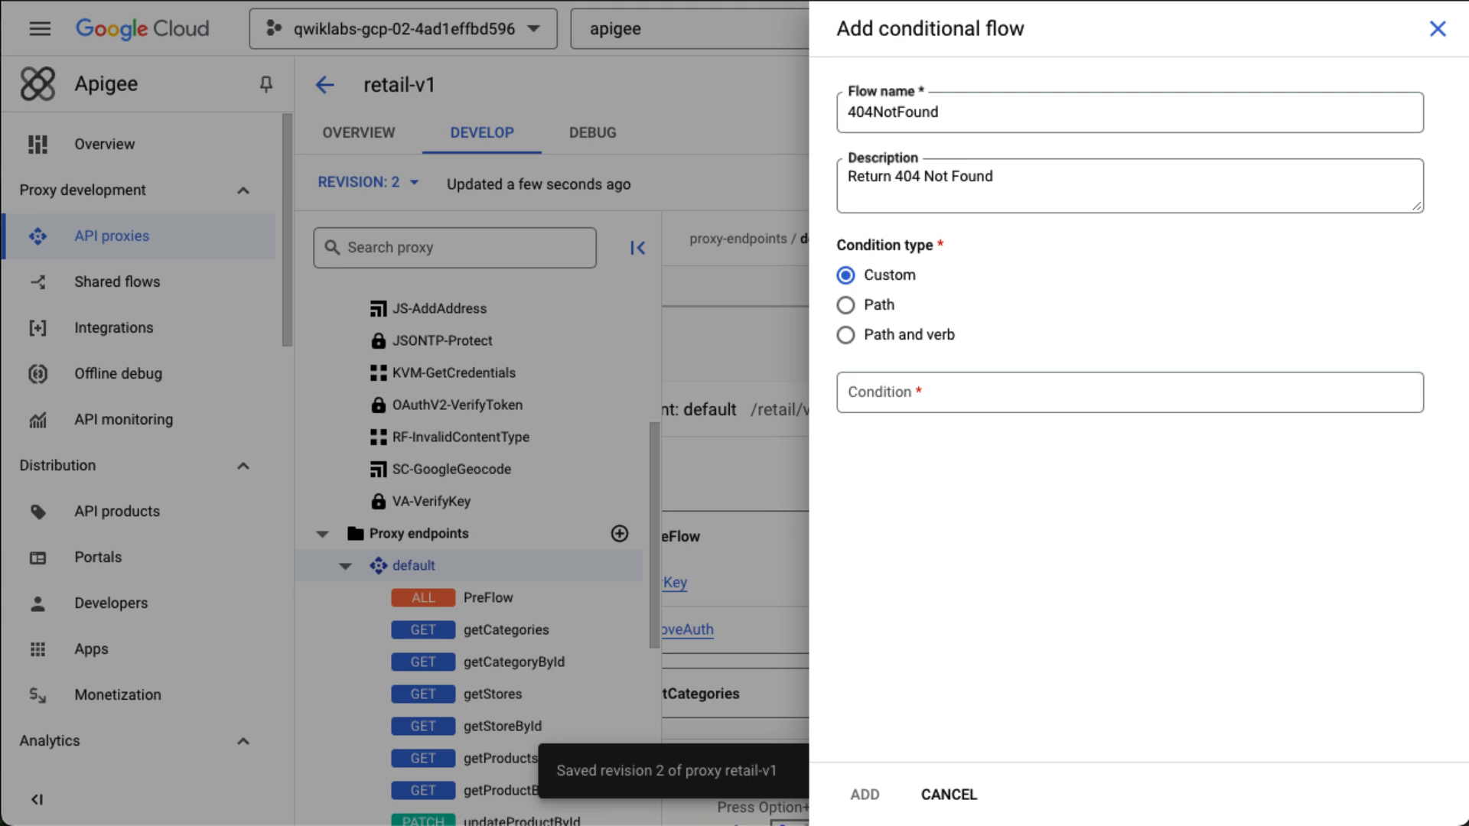
Give the new flow the custom placeholder condition DELETE THIS and add it to the endpoint.
click(954, 392)
text(DELETE THIS)
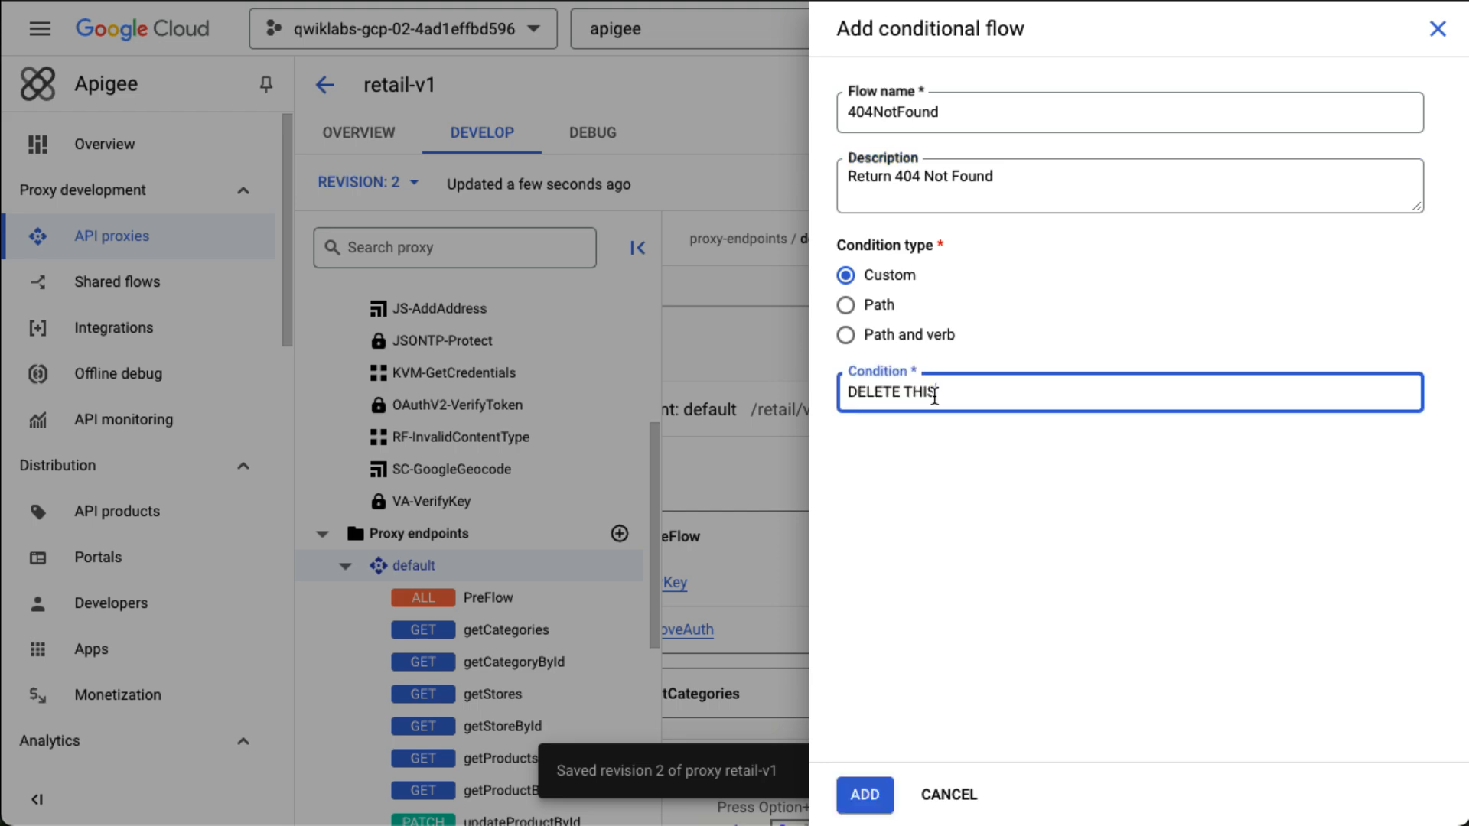
click(866, 799)
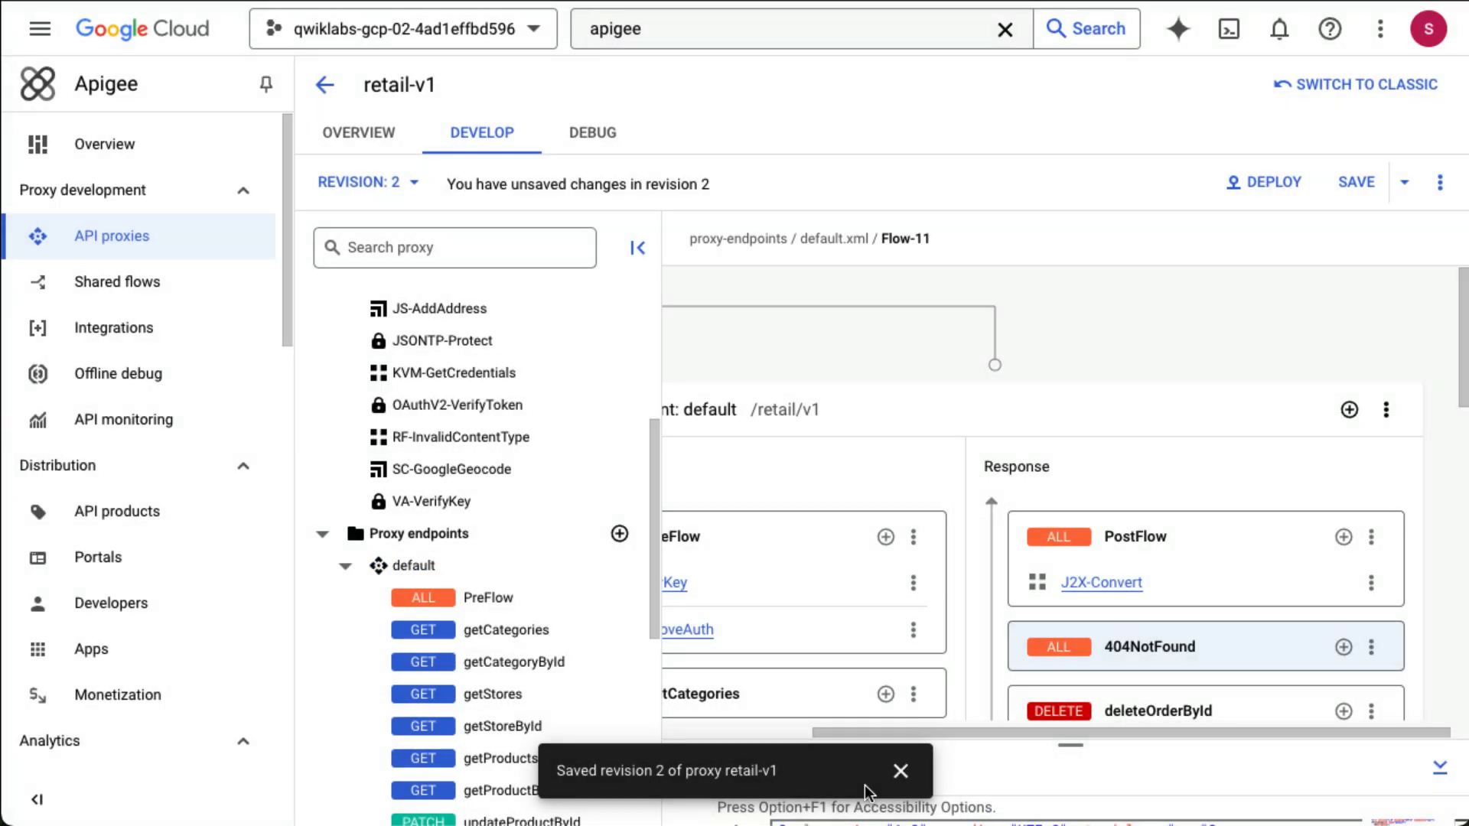
Examine the proxy's policy list and the placement of the 404NotFound flow in the default endpoint's request and response diagram.
scroll(929, 589, left, 3)
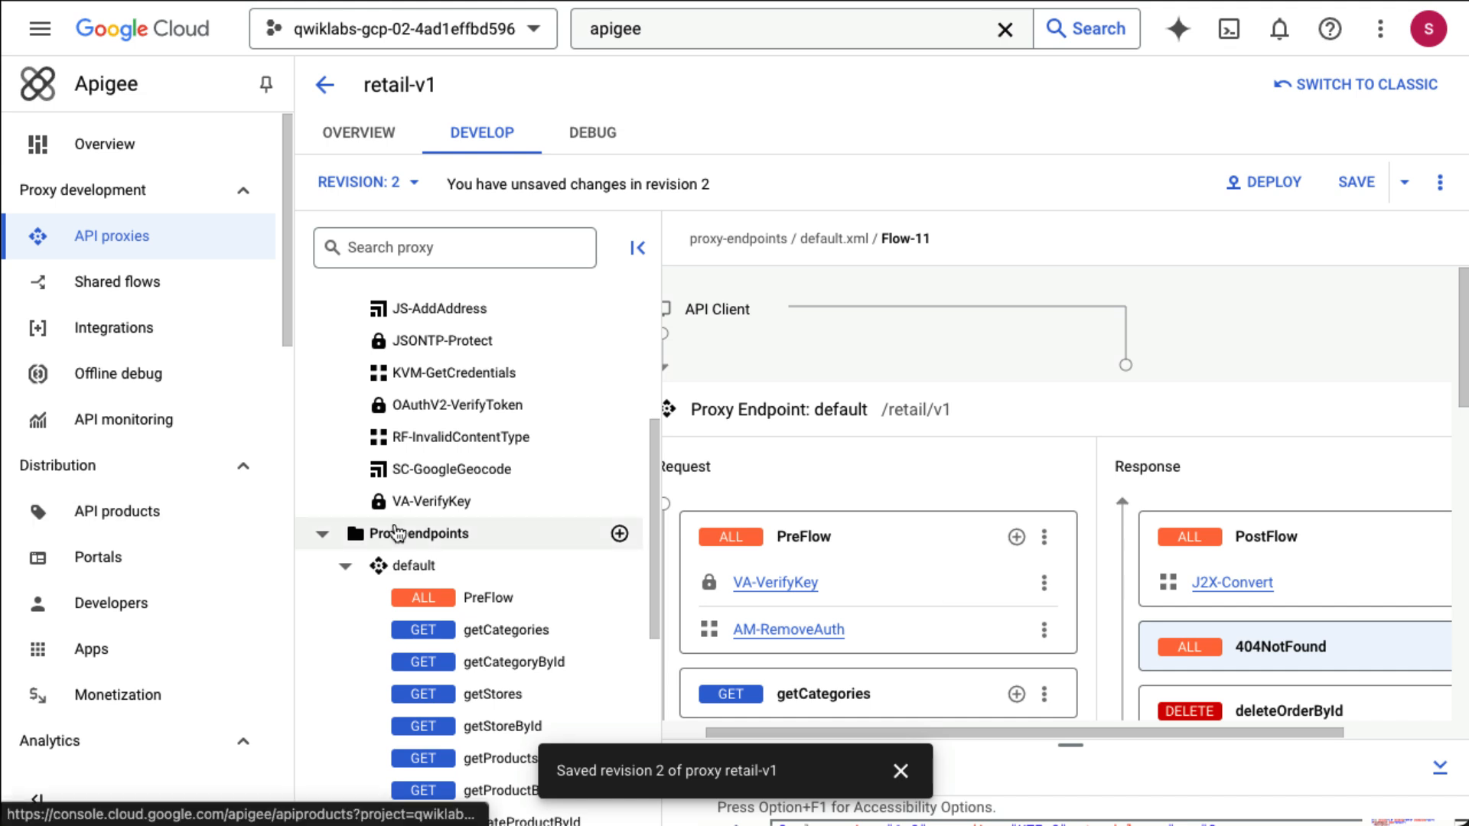
scroll(506, 491, up, 3)
scroll(507, 491, up, 3)
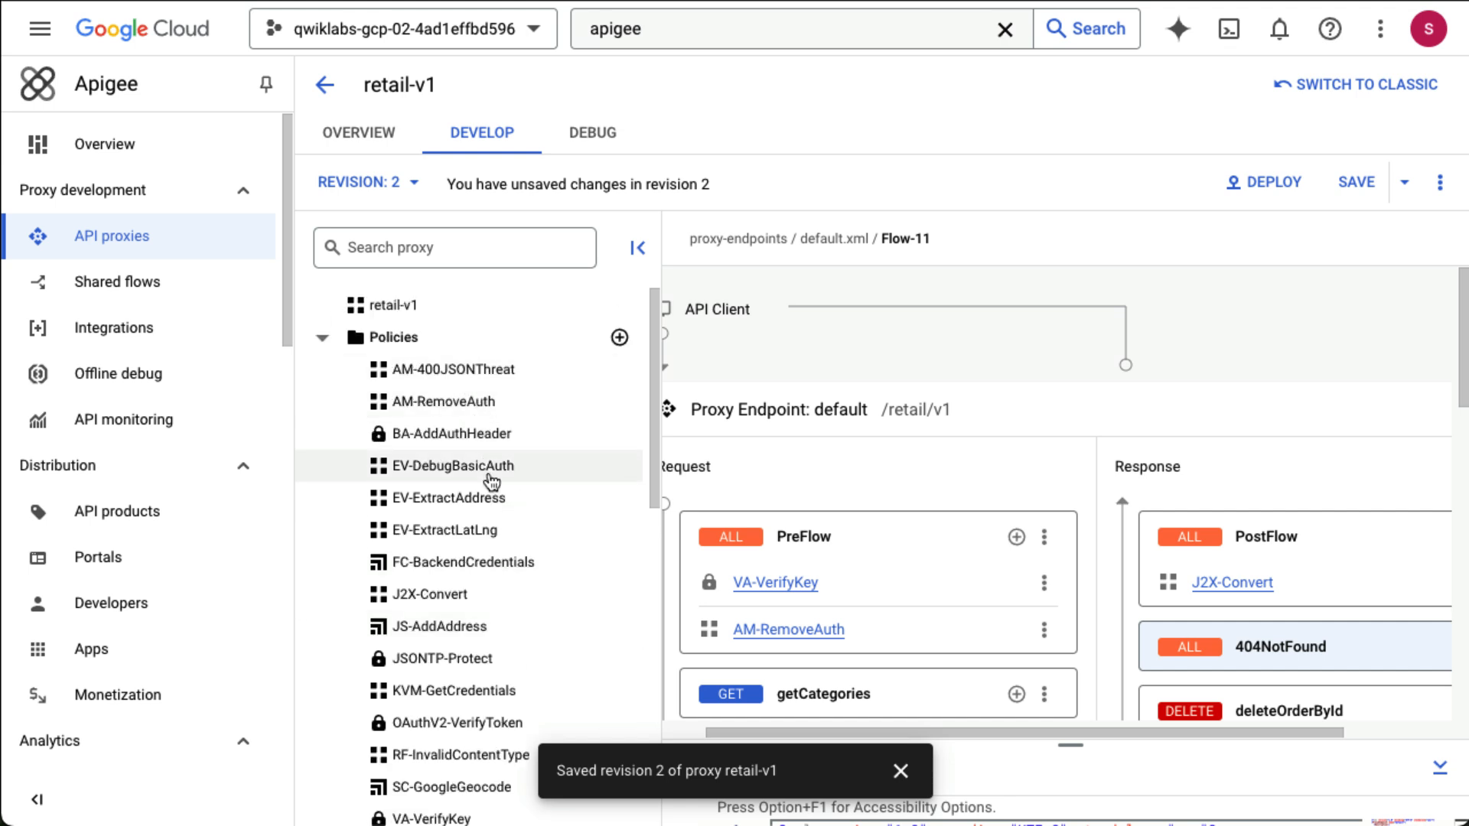
scroll(491, 480, down, 1)
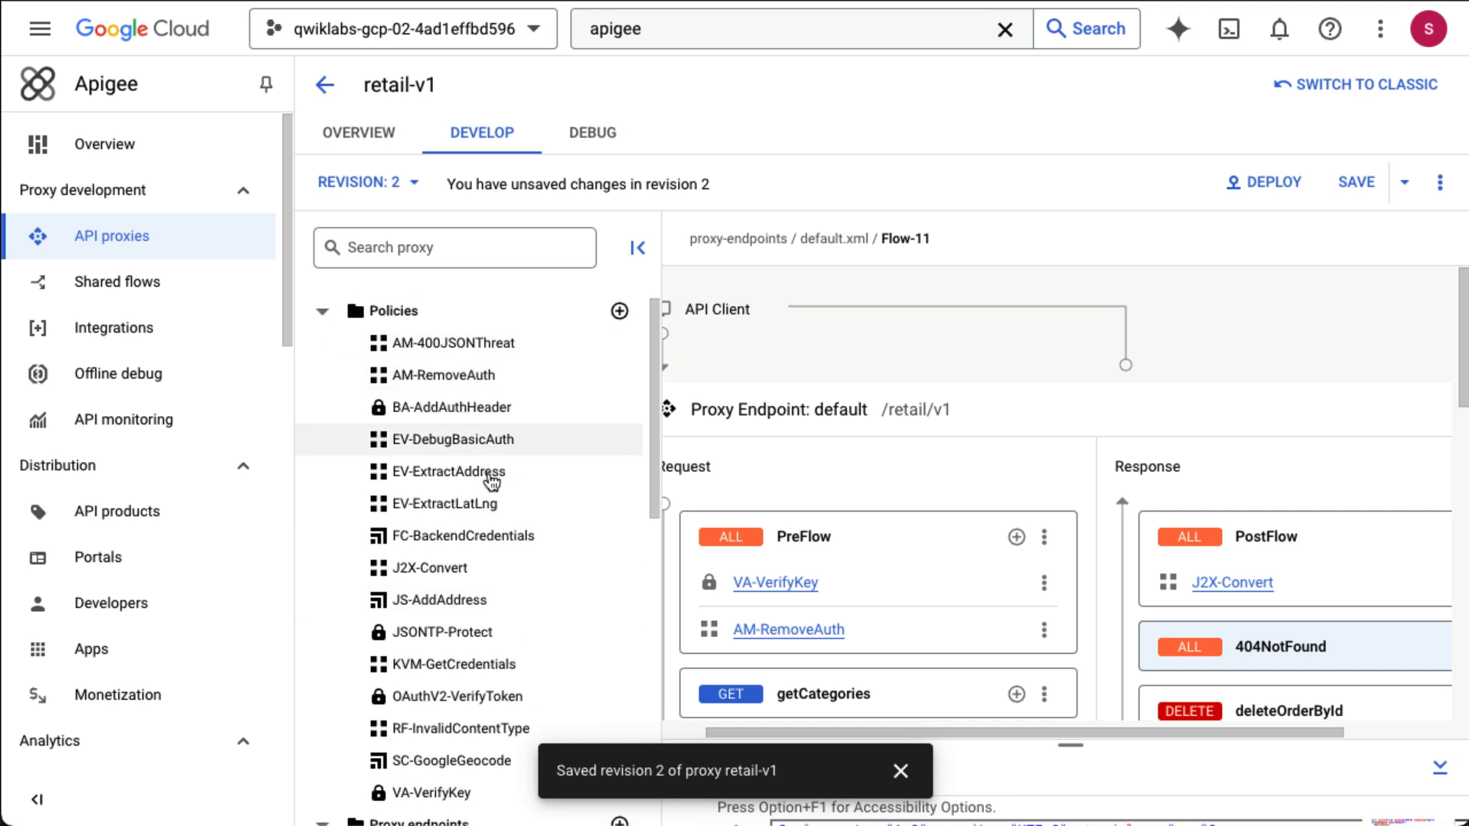
click(901, 770)
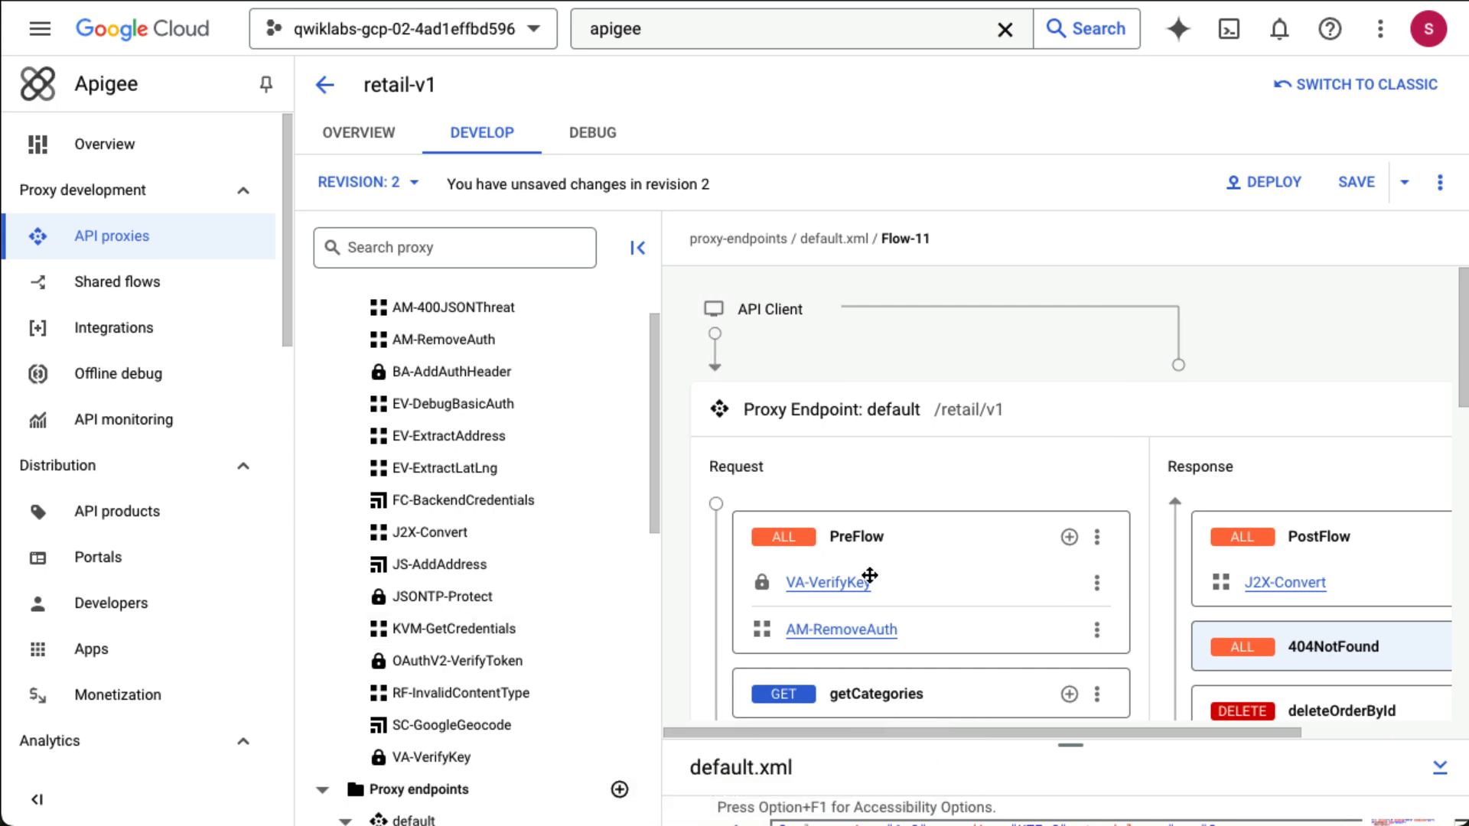
scroll(870, 583, down, 3)
scroll(870, 583, down, 8)
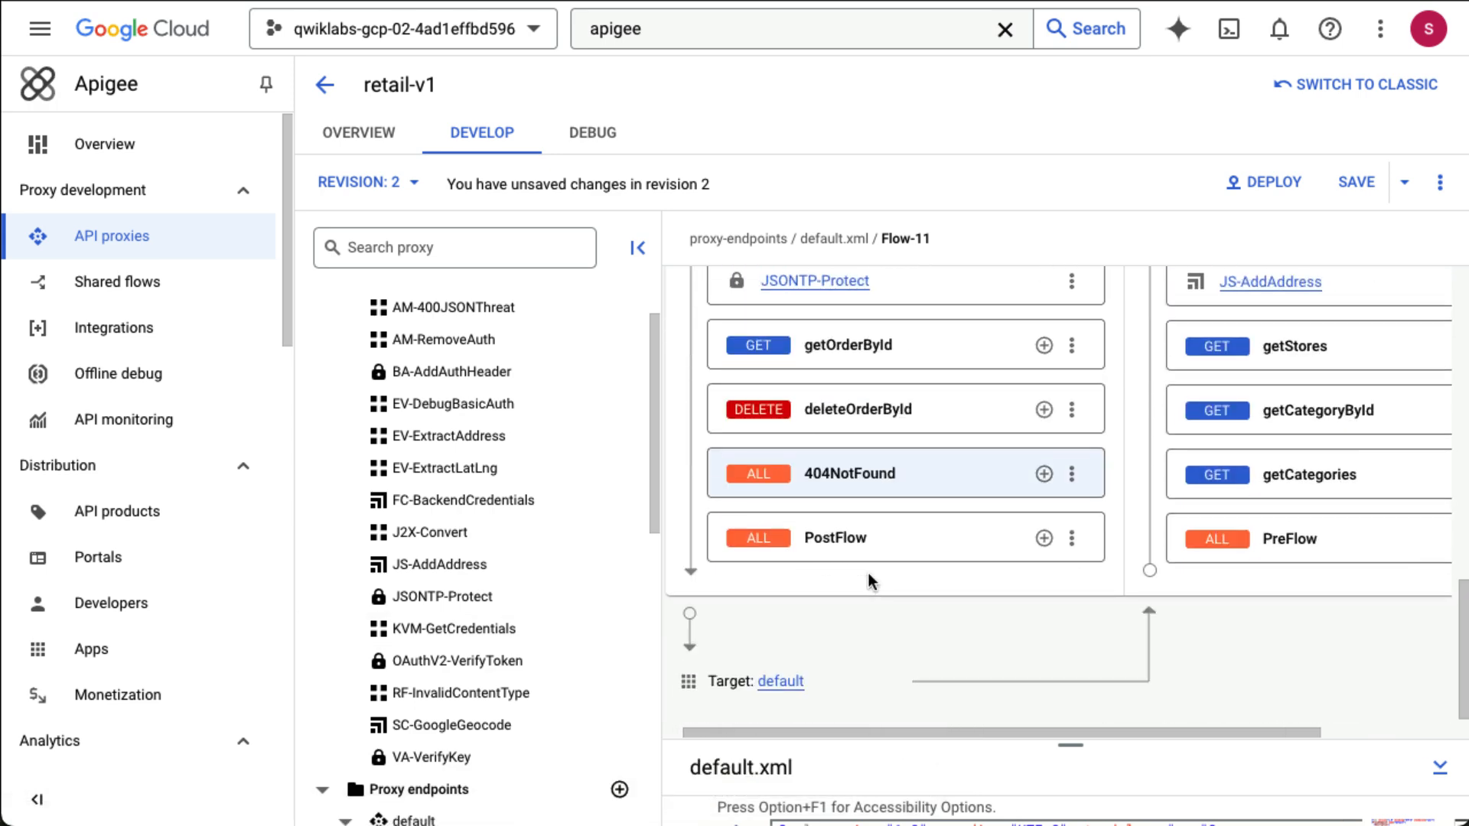
scroll(867, 572, up, 10)
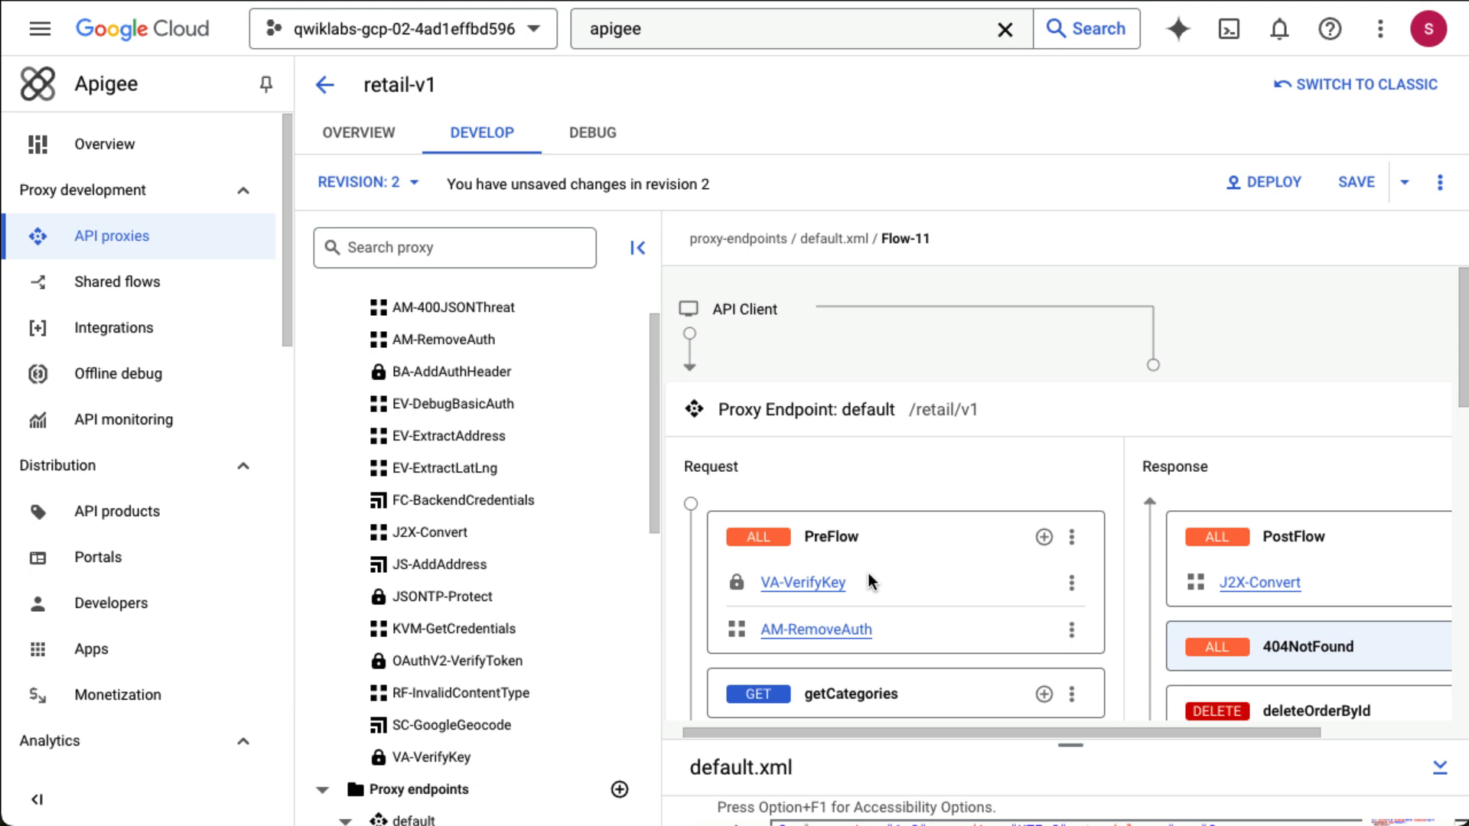
scroll(872, 571, right, 3)
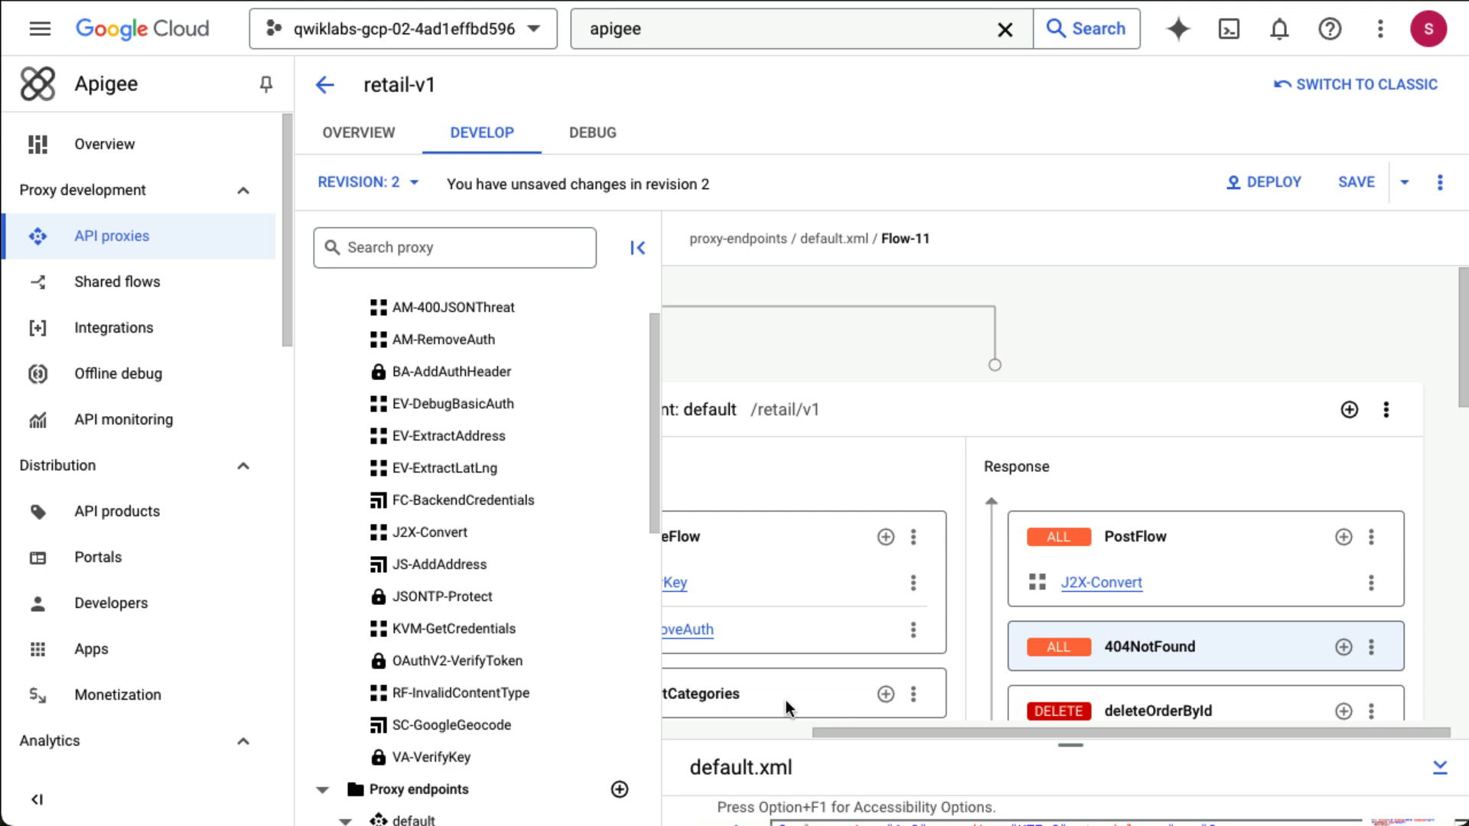
scroll(467, 476, up, 1)
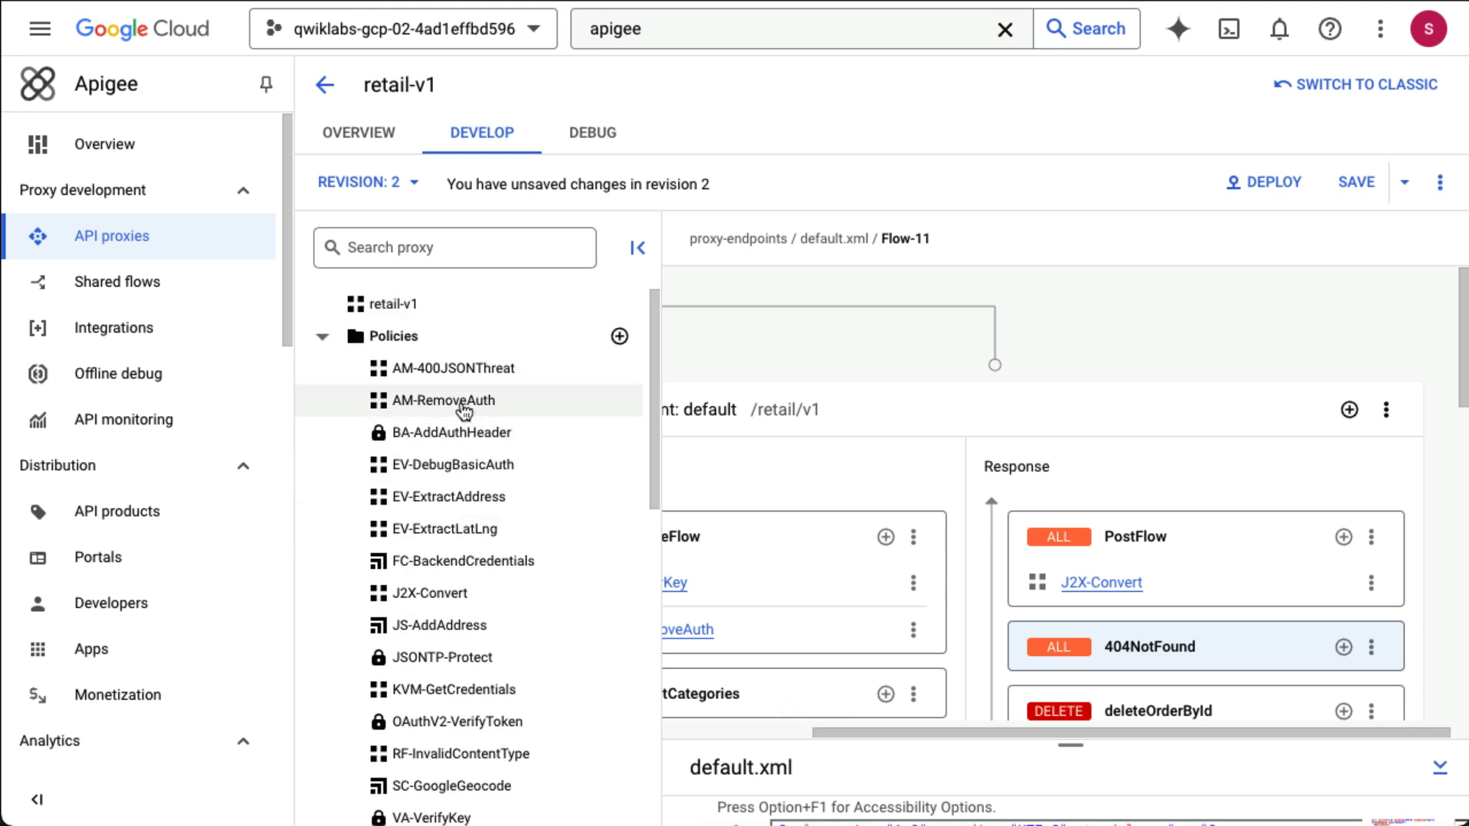
Delete the placeholder Condition element from the 404NotFound flow in the default proxy endpoint's XML.
scroll(465, 410, down, 5)
click(444, 588)
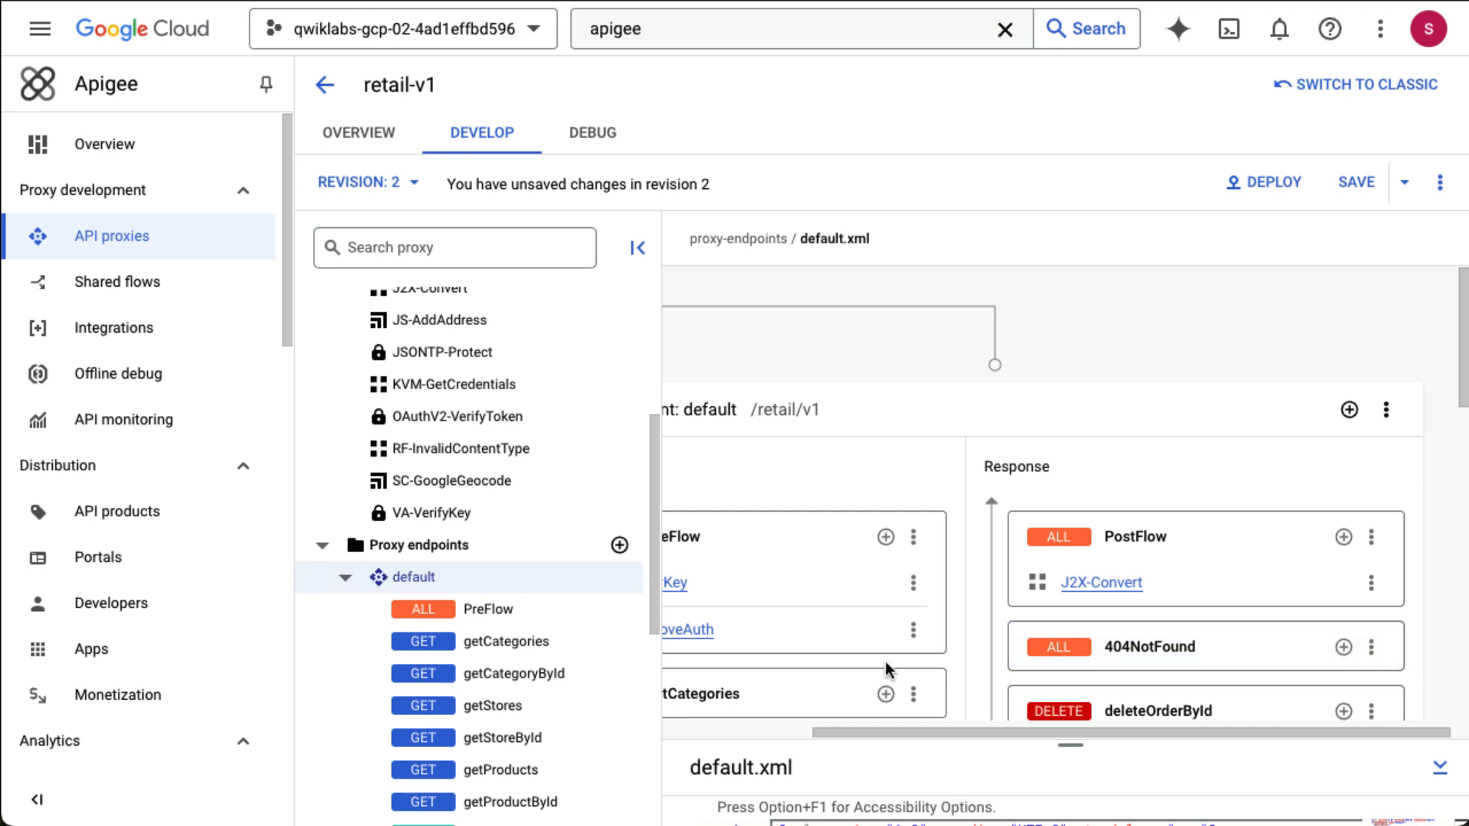
drag(1068, 744, 1060, 334)
scroll(1033, 589, down, 6)
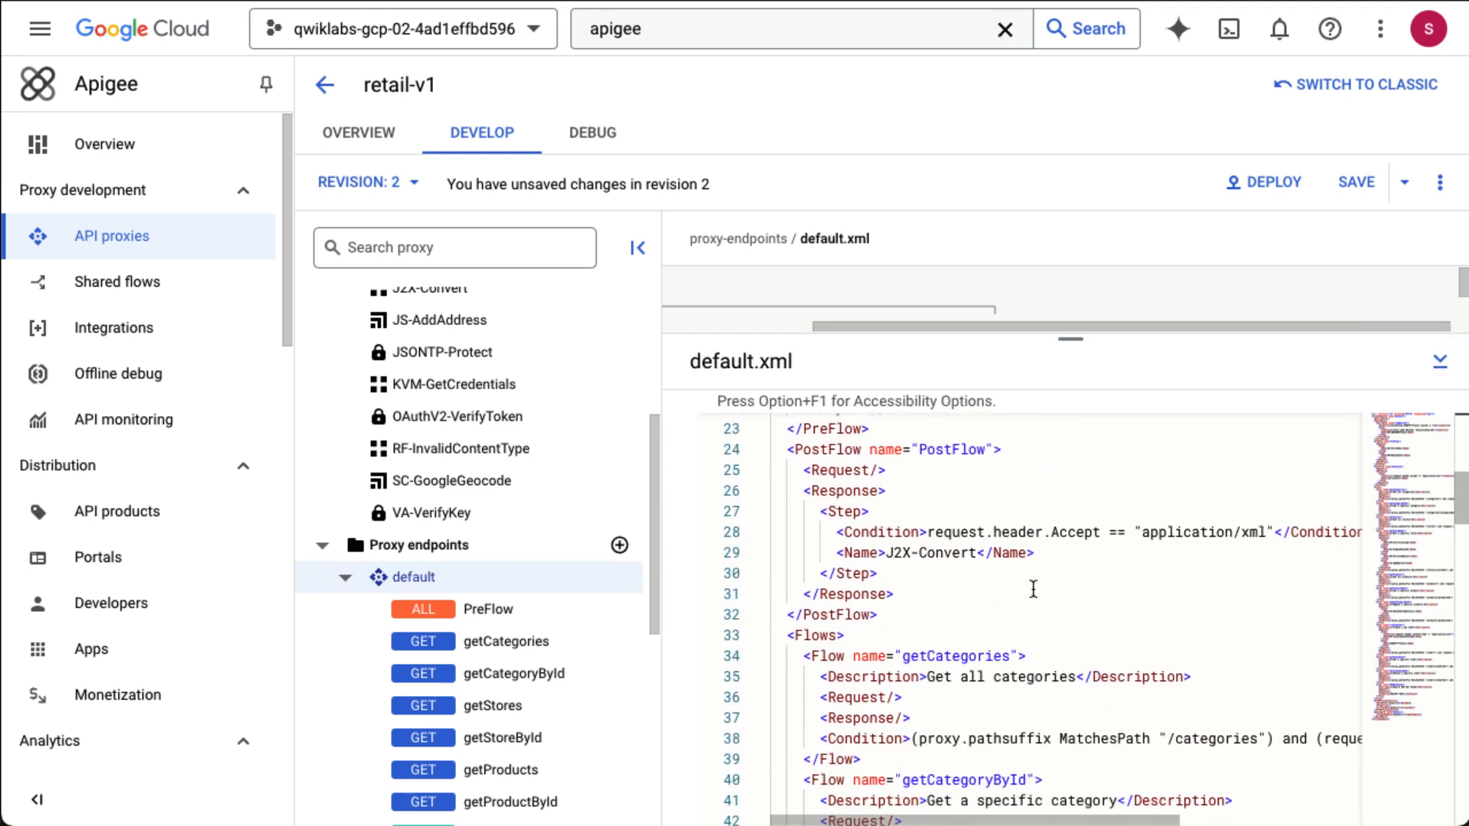
scroll(1033, 589, down, 5)
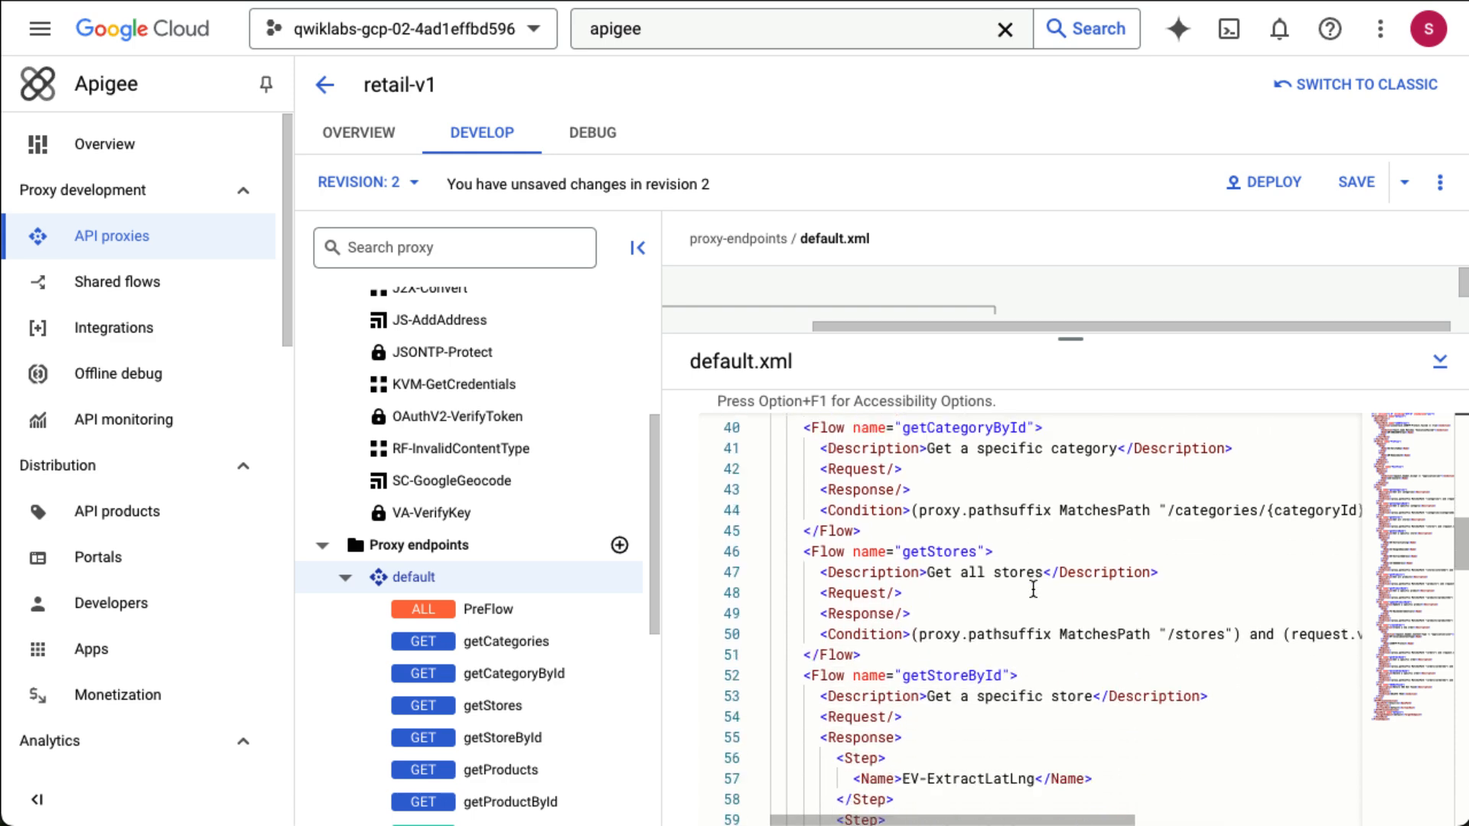
scroll(1033, 589, down, 14)
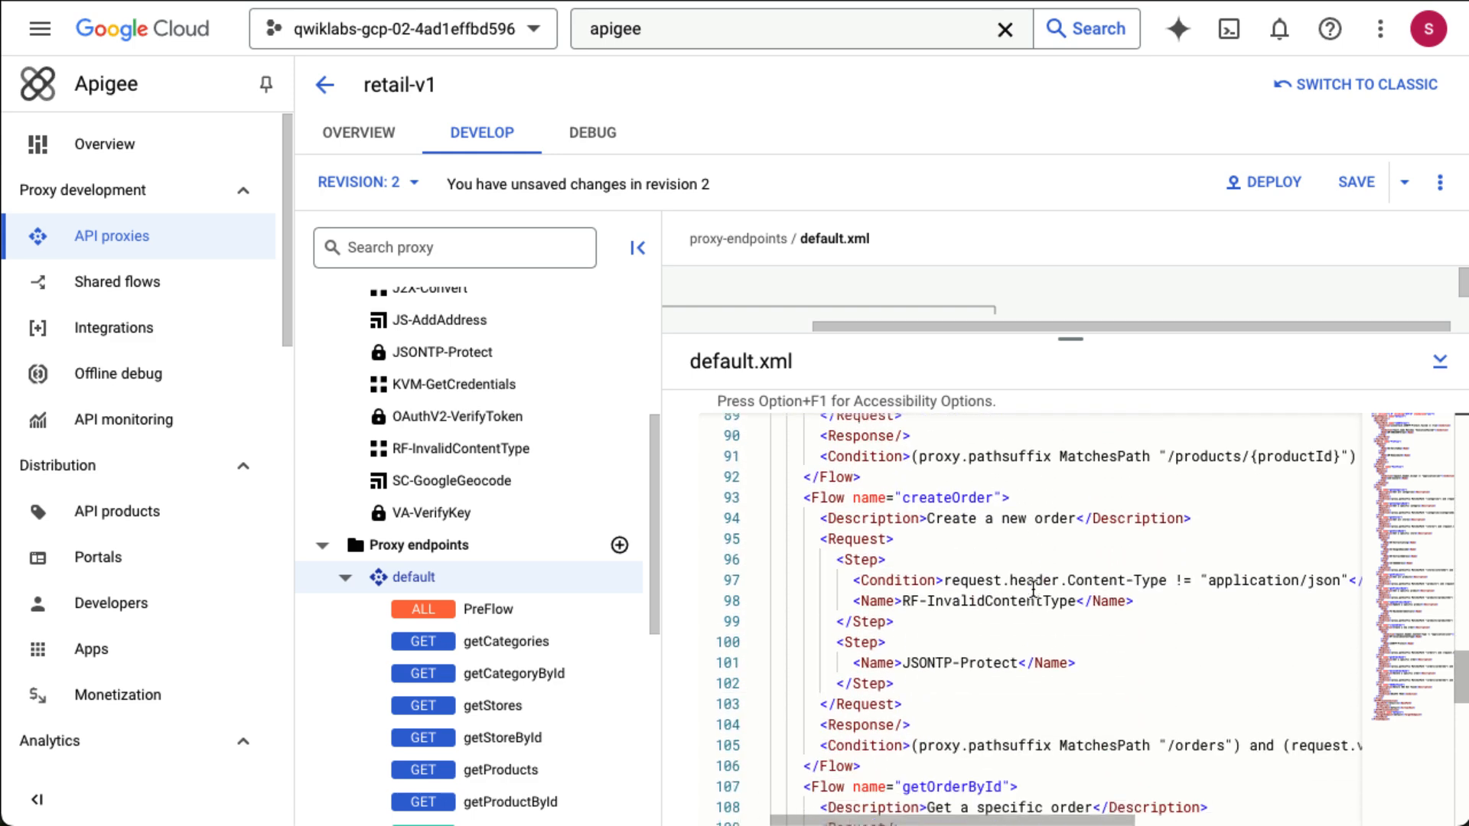
scroll(1033, 590, down, 12)
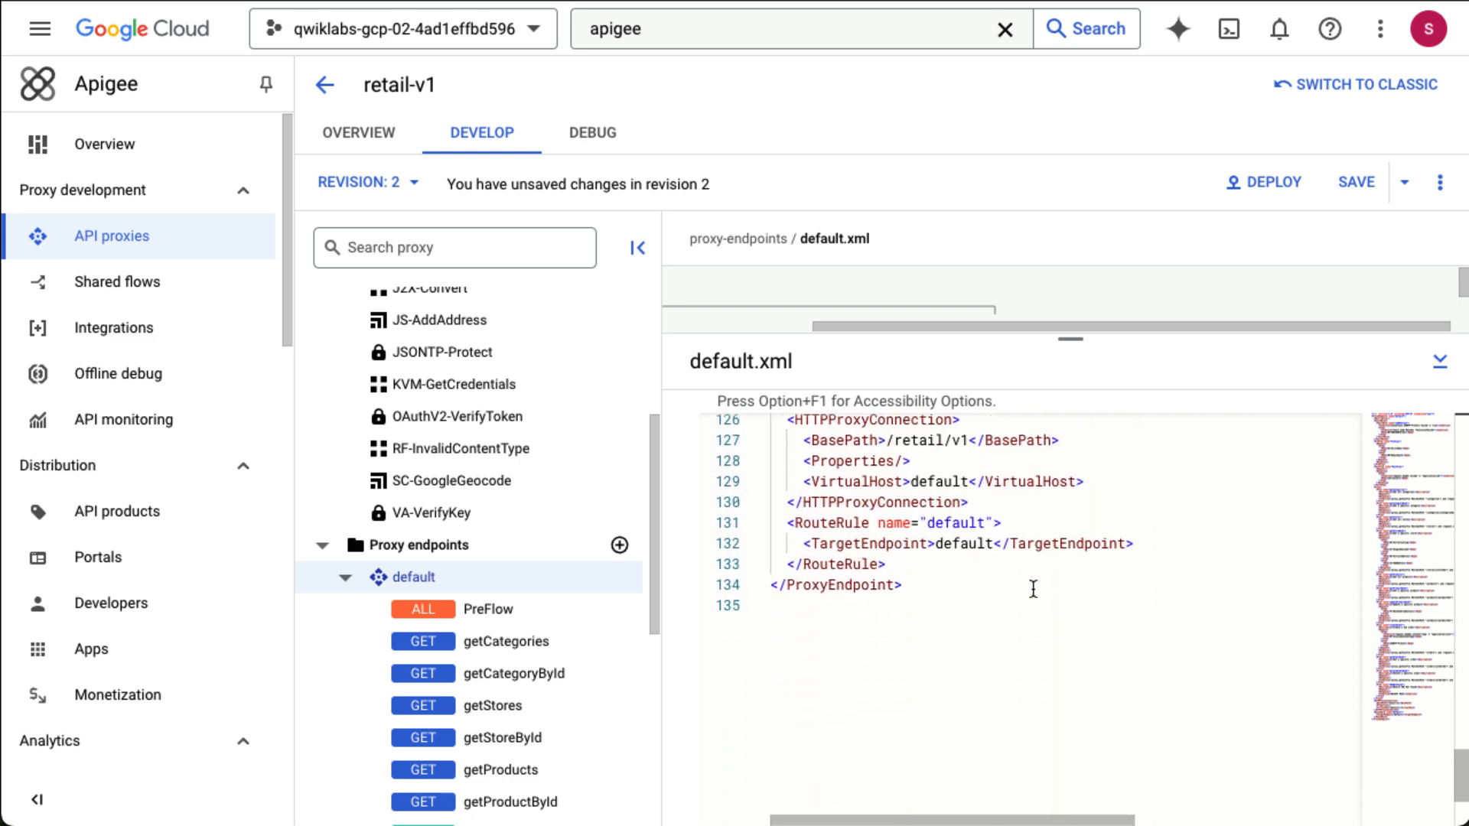
scroll(1033, 589, up, 6)
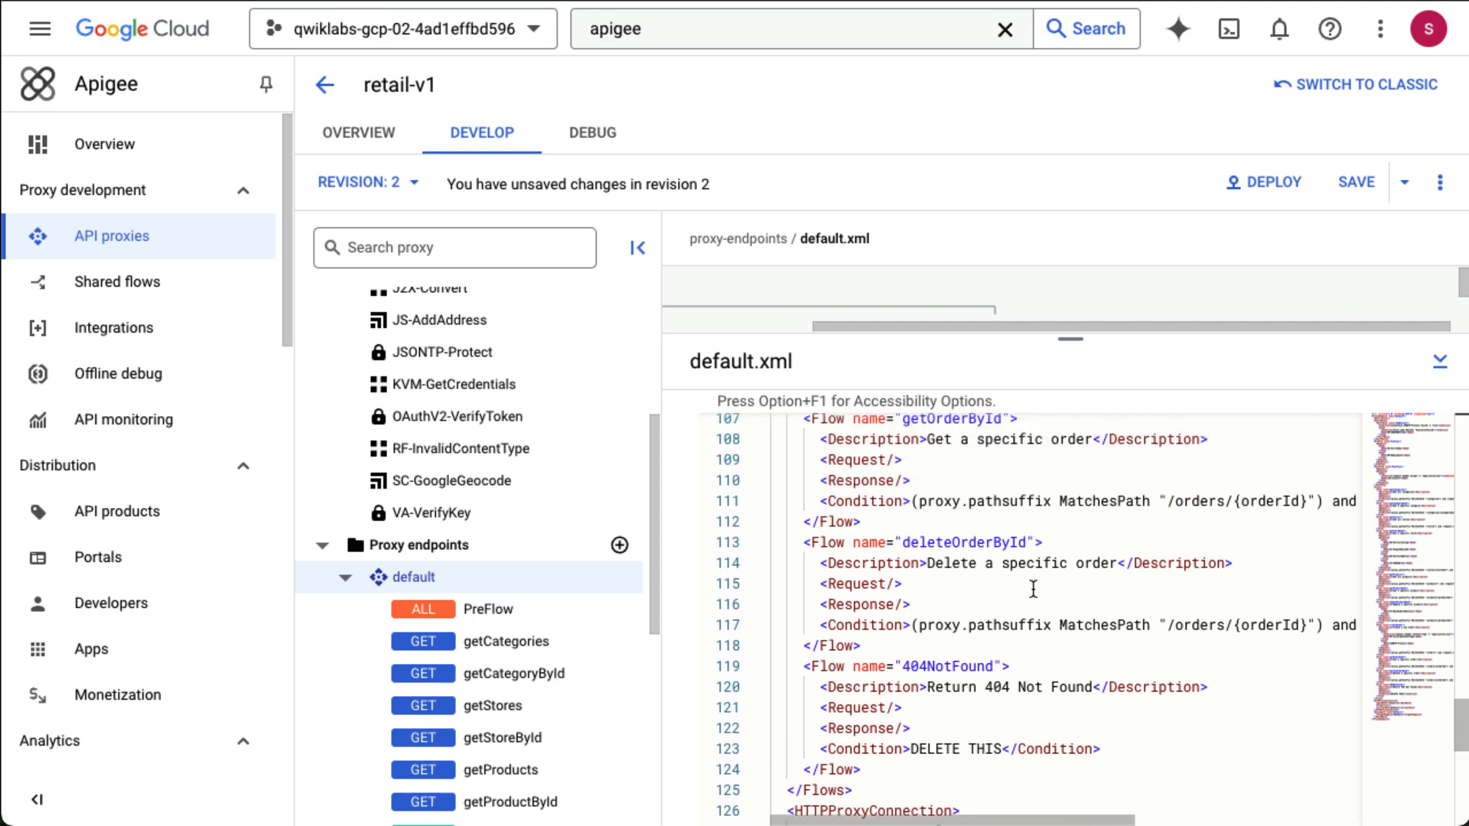
scroll(1028, 589, down, 1)
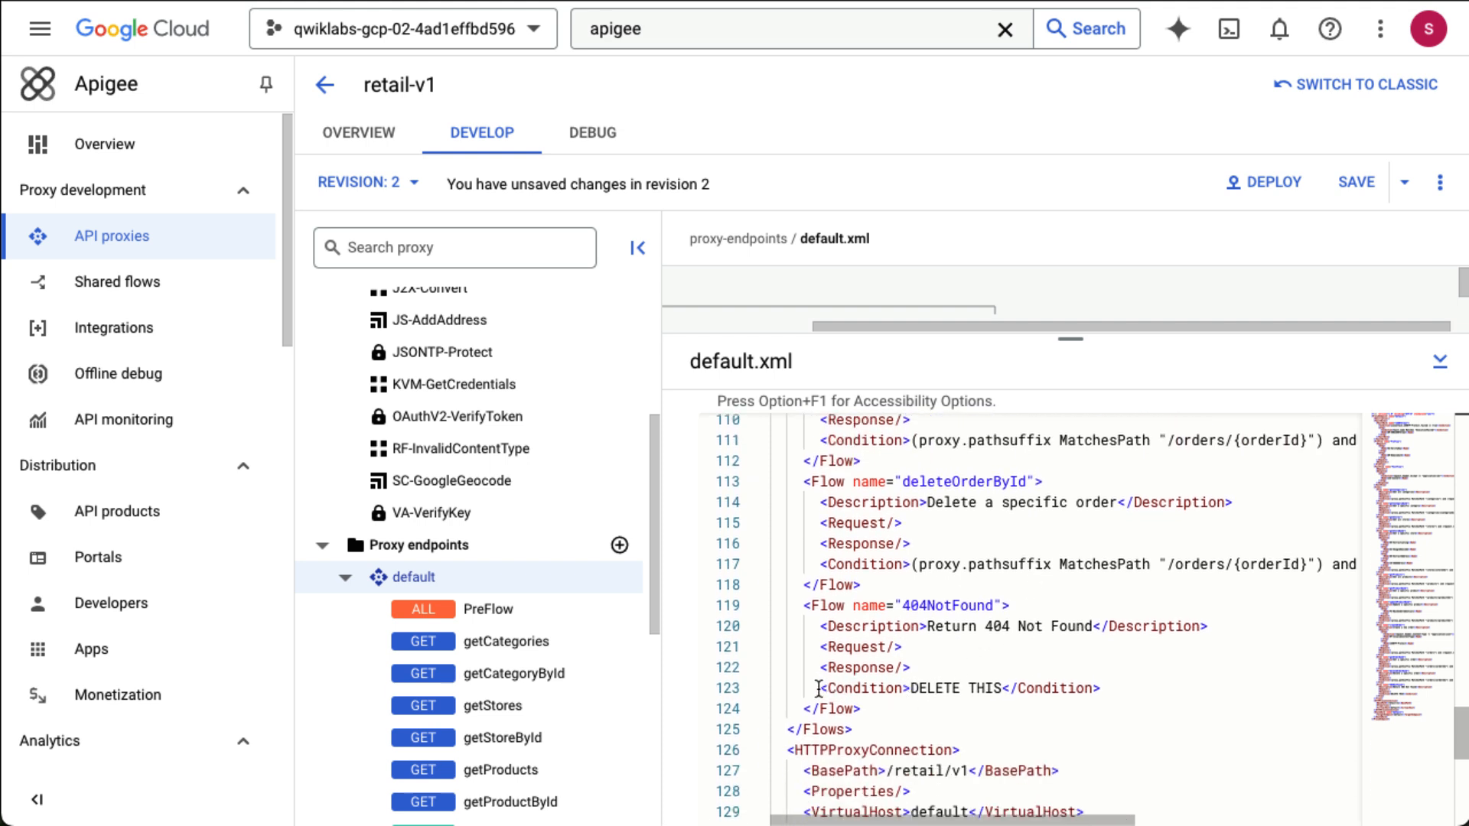
drag(820, 687, 1117, 689)
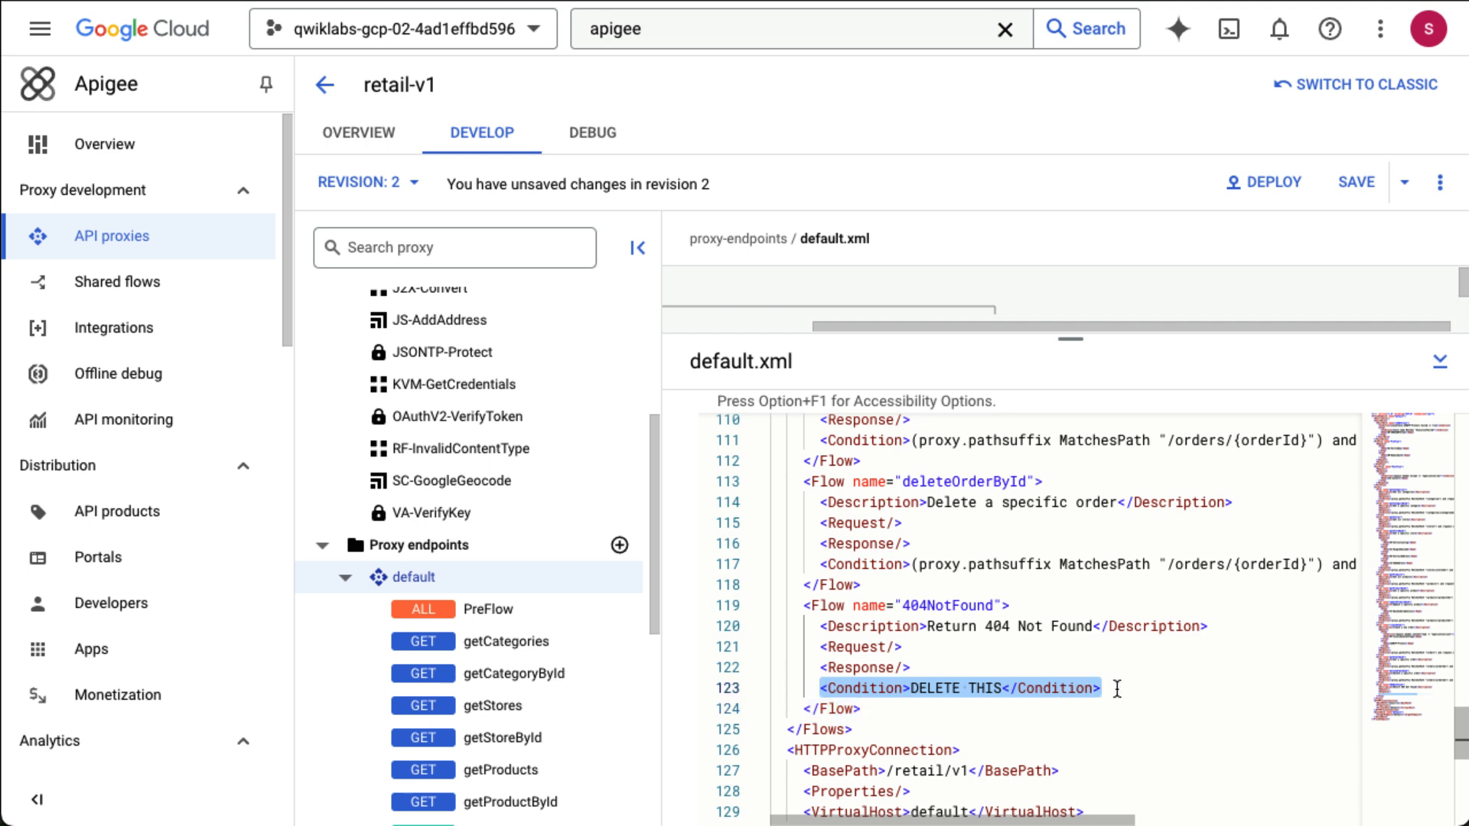
key(BackSpace)
key(BackSpace)
key(BackSpace)
key(BackSpace)
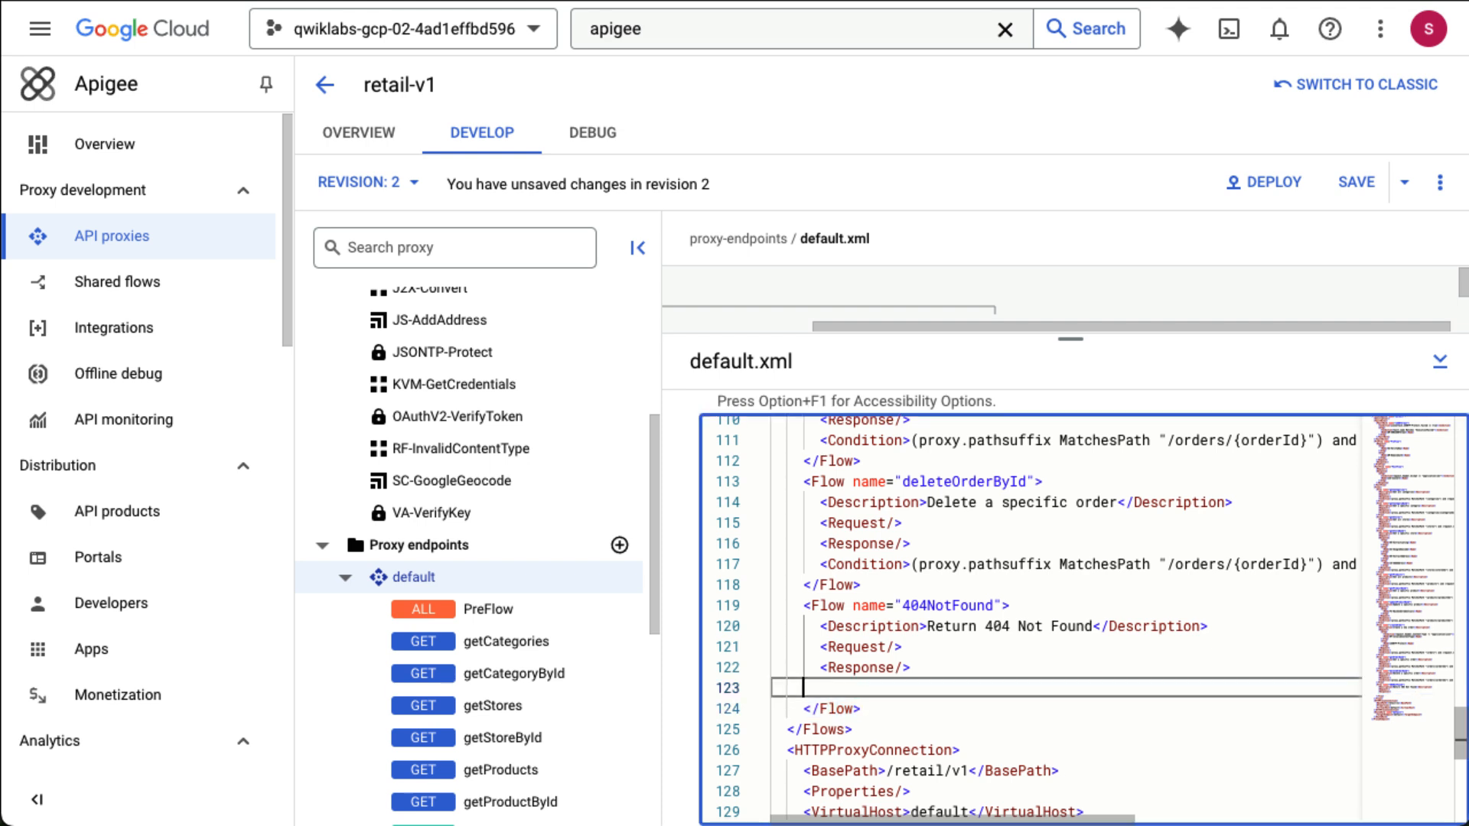
Remove the blank line left inside the 404NotFound flow's XML and select that flow under the default proxy endpoint.
key(BackSpace)
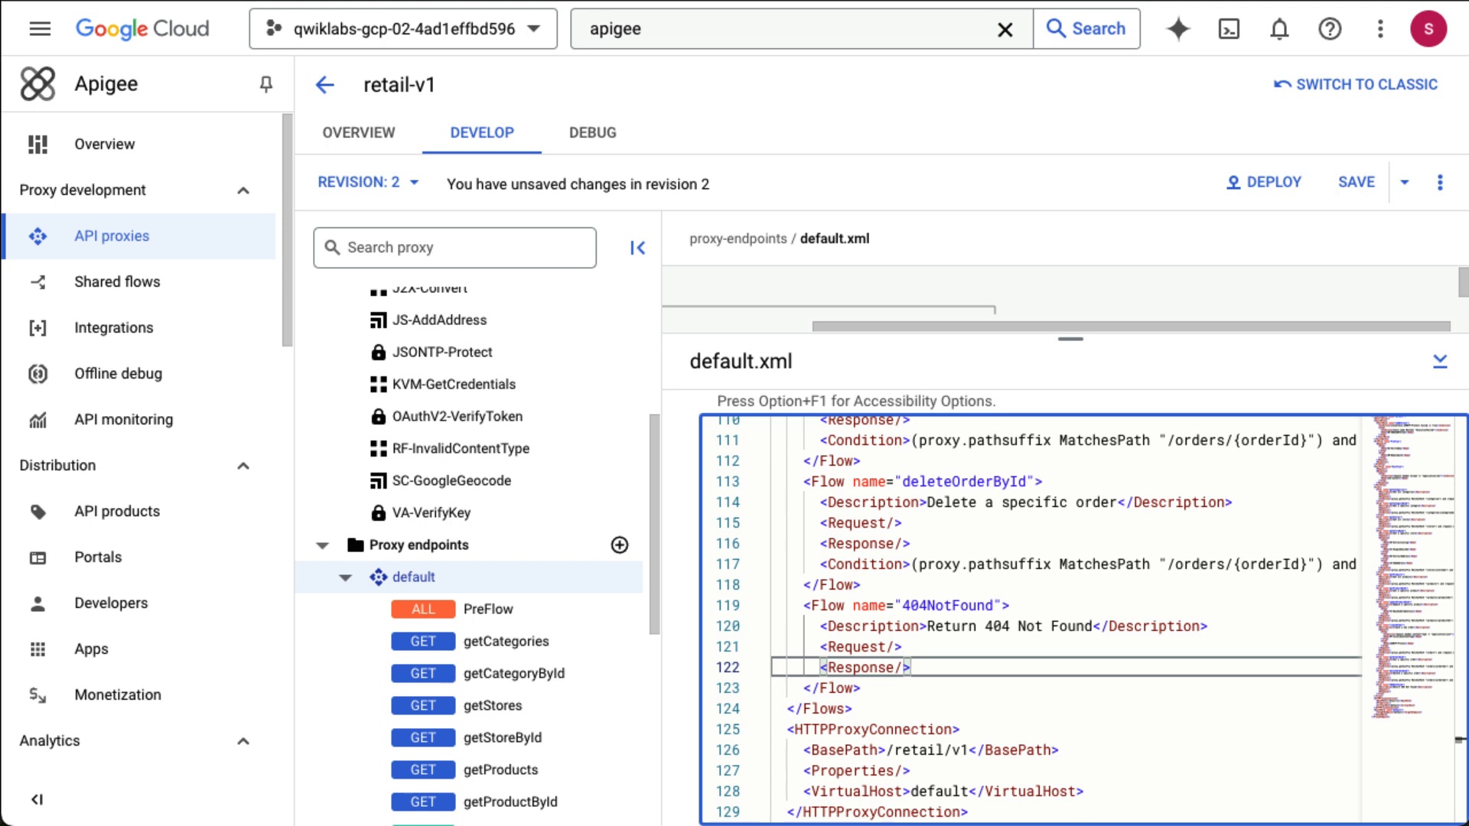
scroll(499, 551, down, 2)
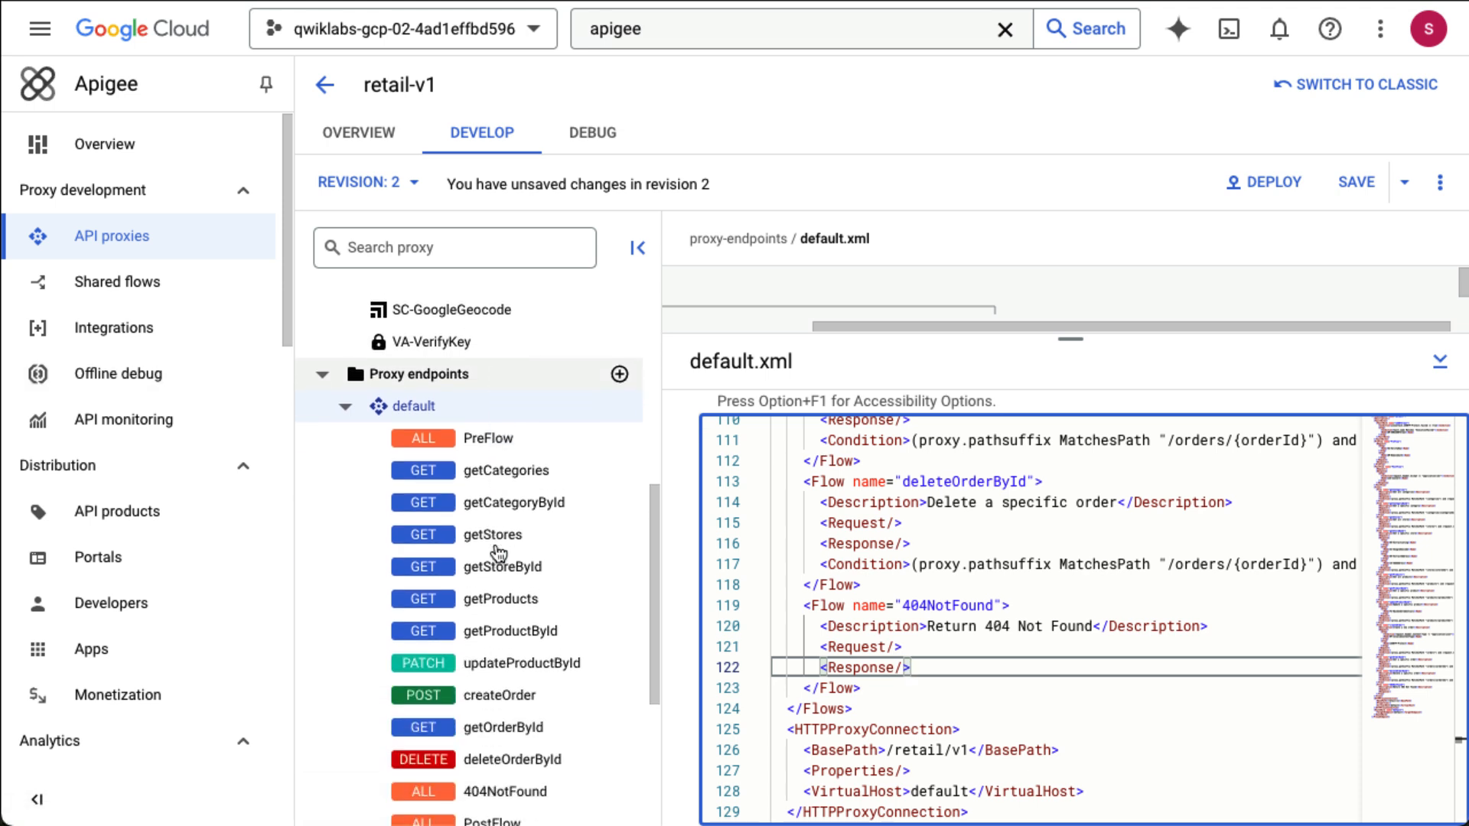
scroll(499, 553, down, 3)
scroll(505, 573, up, 1)
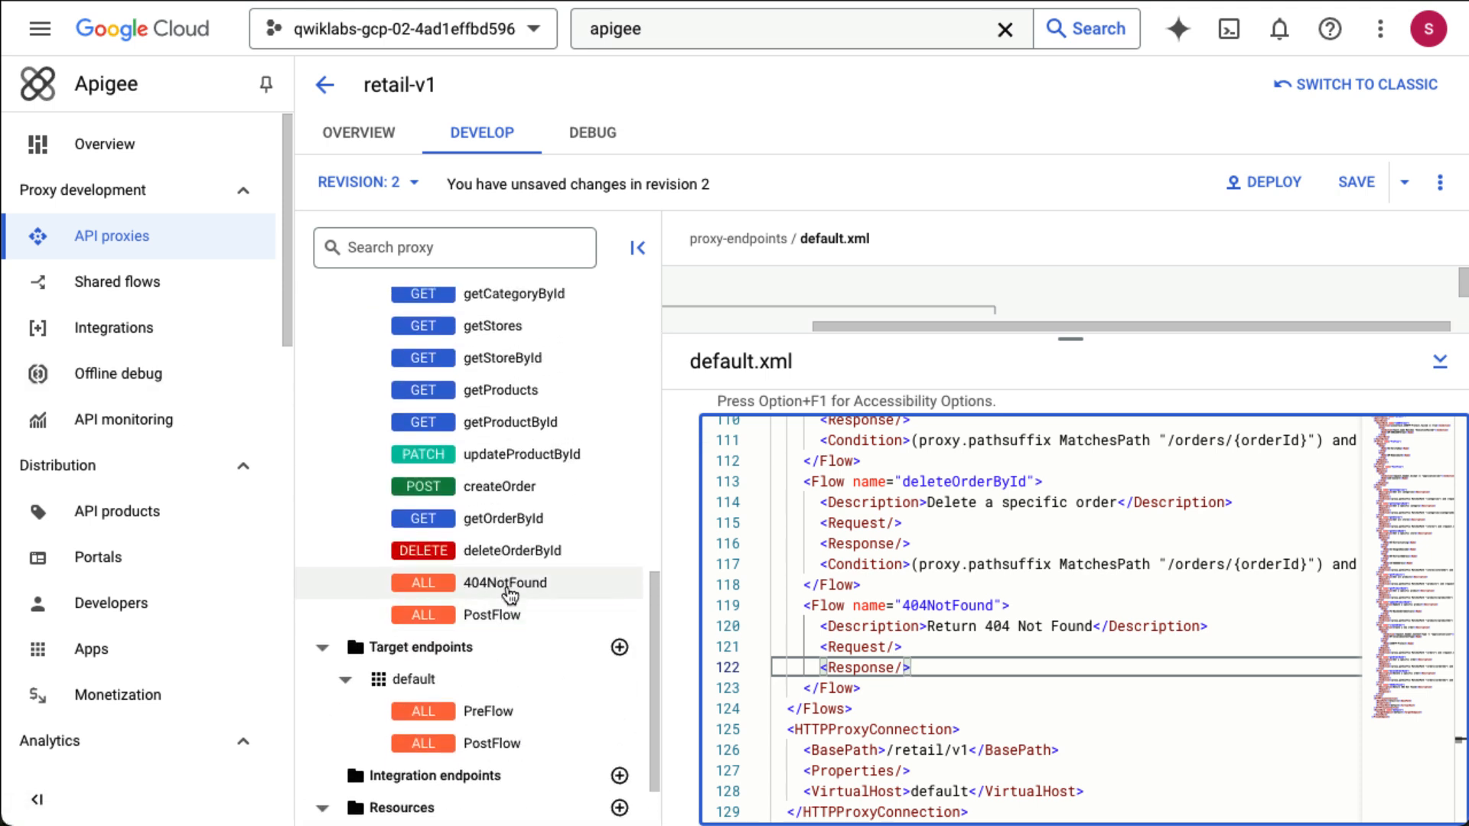
click(505, 582)
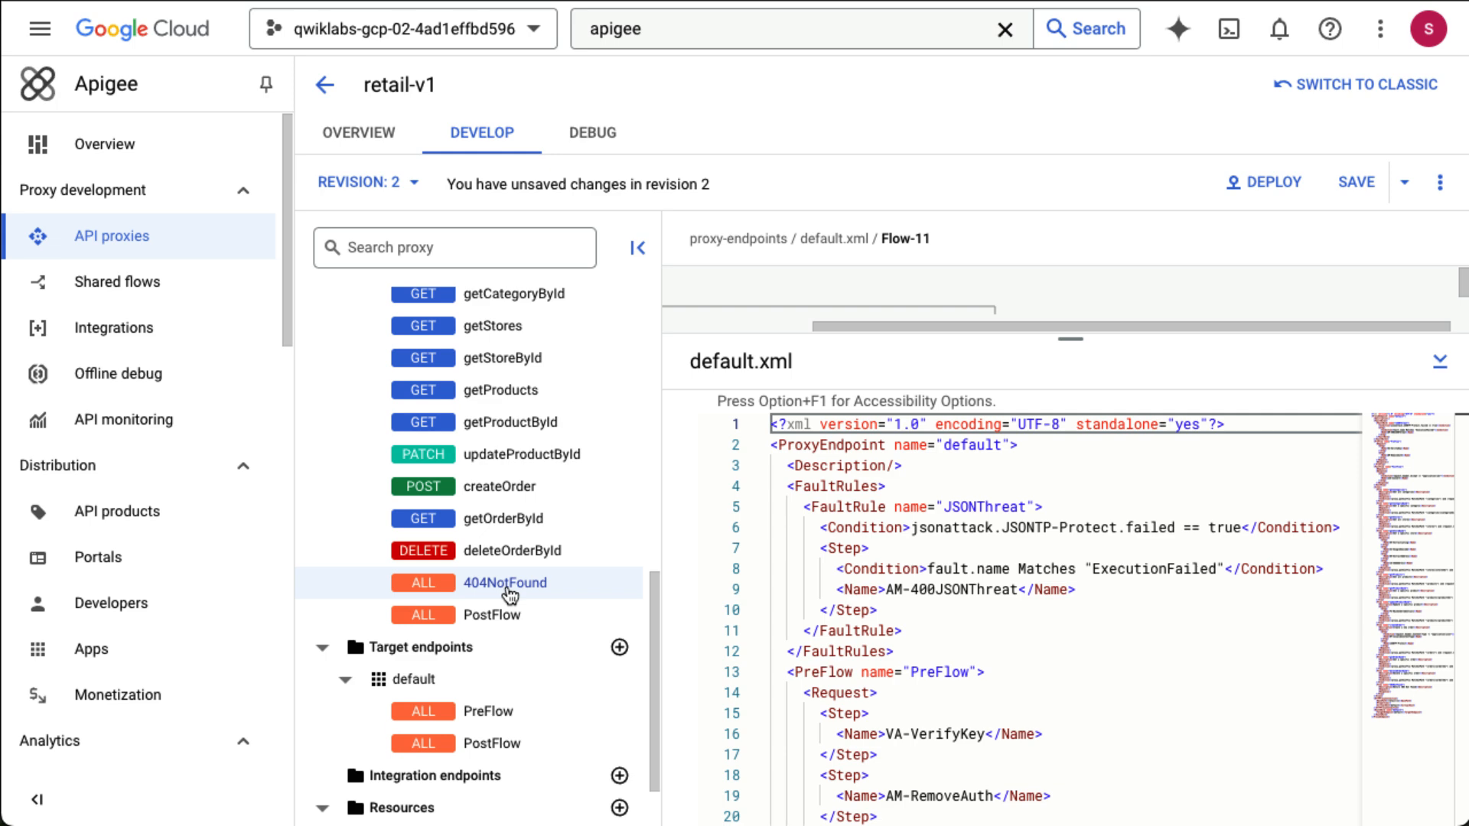
Start adding a policy step to the request side of the 404NotFound flow in the default proxy endpoint.
drag(1070, 340, 1032, 795)
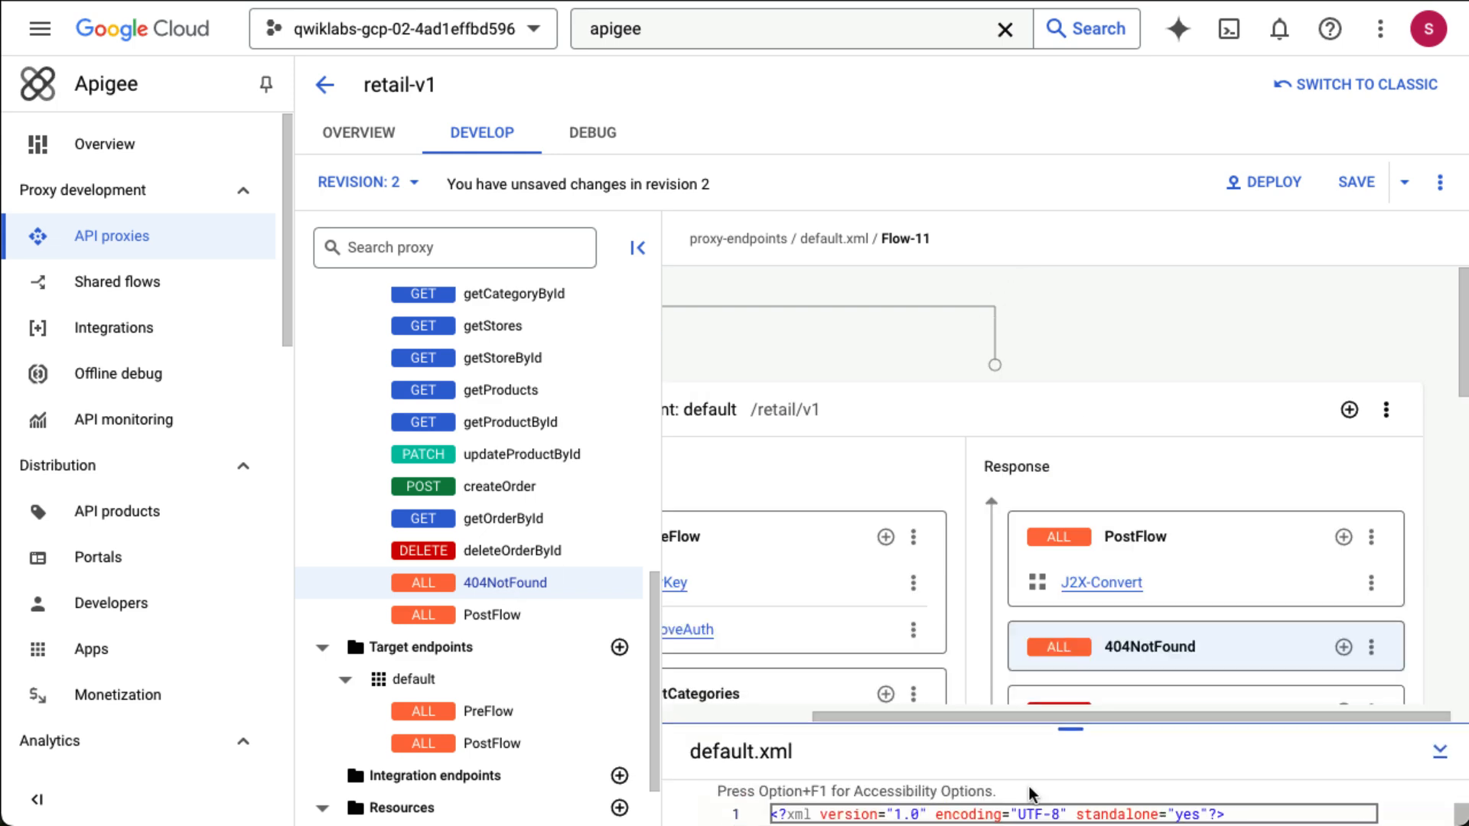
scroll(920, 633, left, 2)
scroll(919, 633, down, 5)
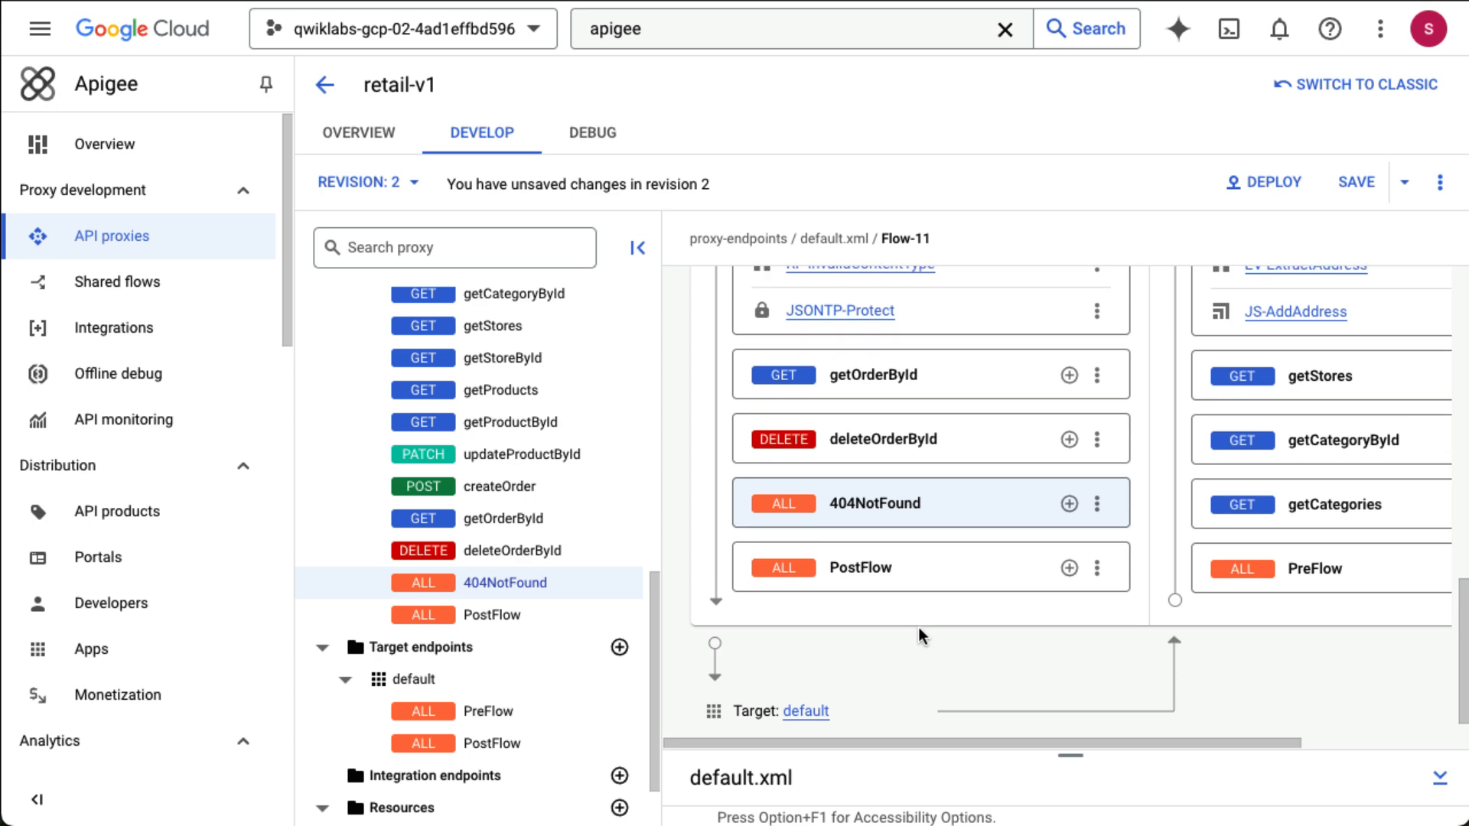
scroll(920, 633, up, 1)
click(1070, 534)
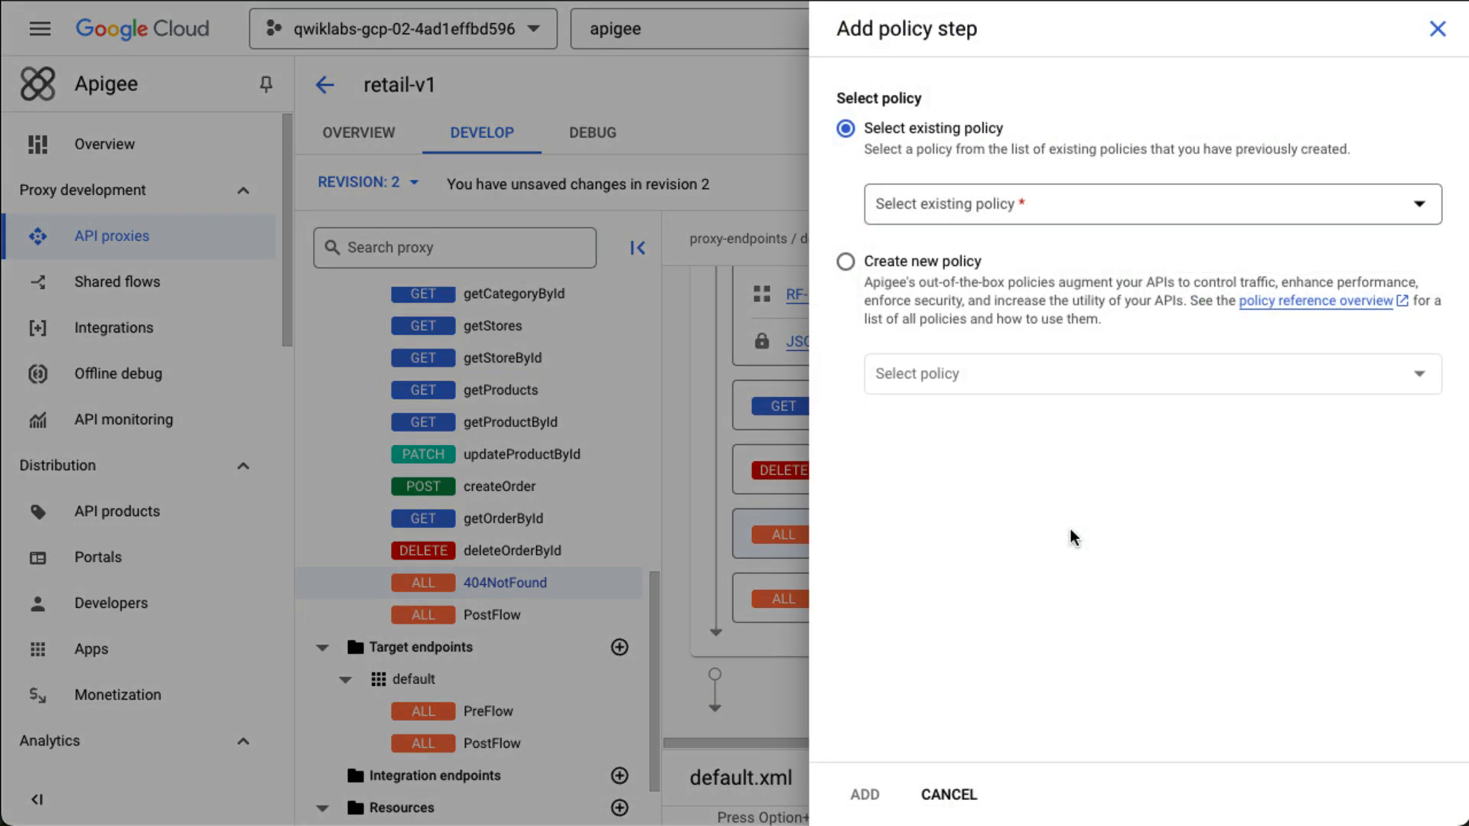
Choose to create a new policy of type Raise Fault for the 404NotFound flow's request step.
click(846, 264)
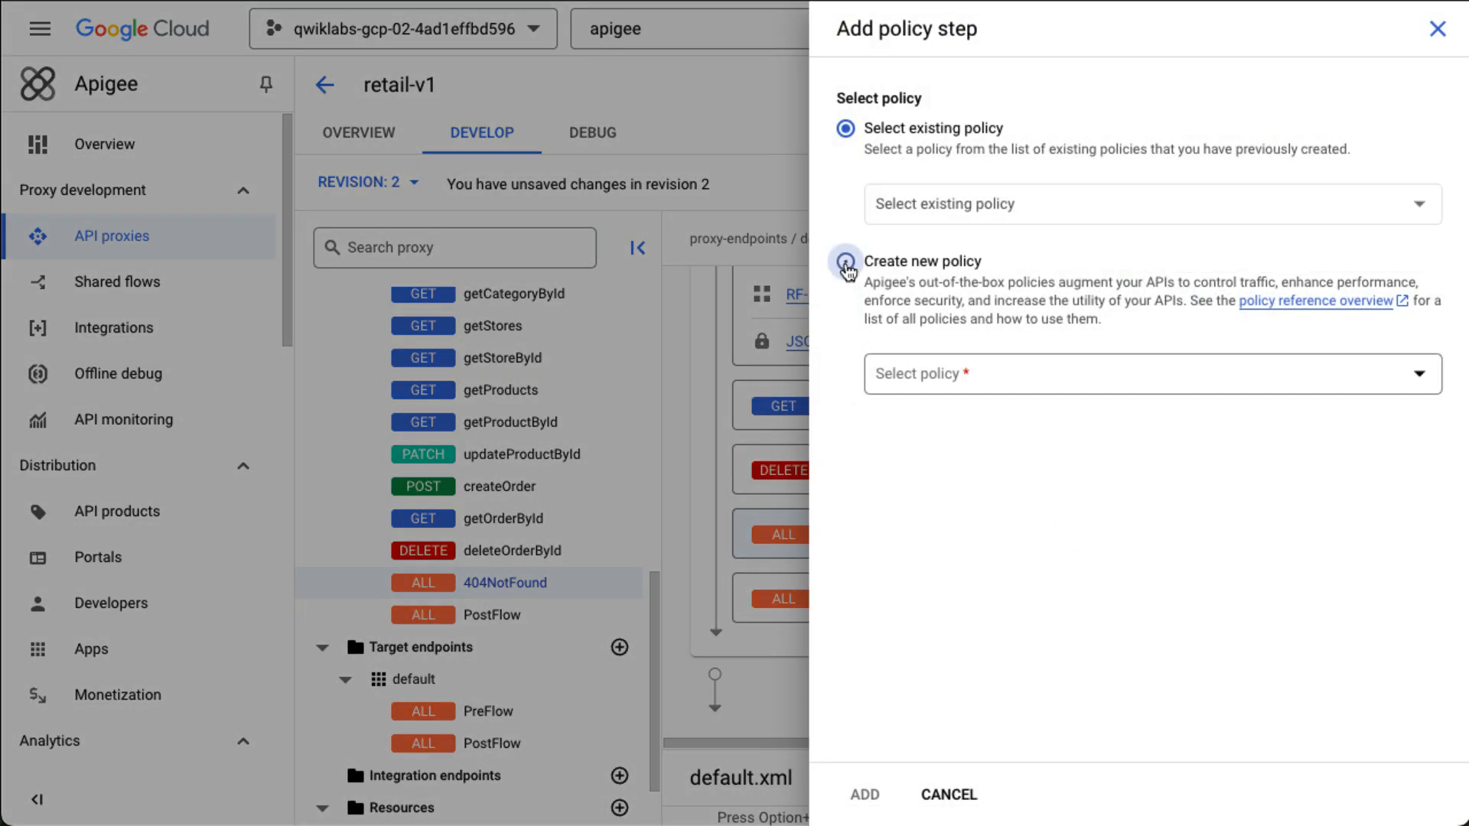
click(1002, 381)
text(taose)
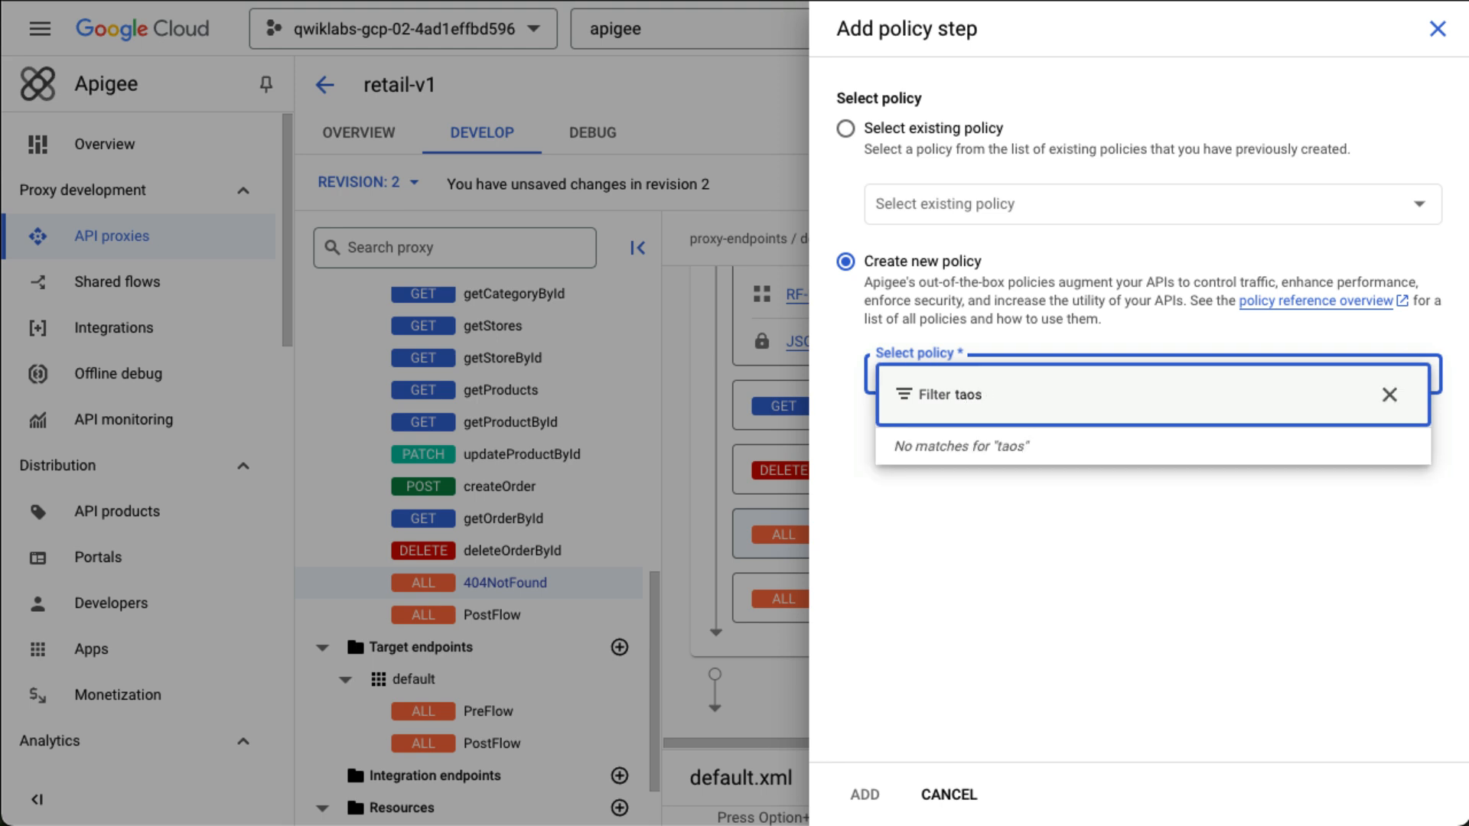
key(BackSpace)
key(BackSpace)
key(BackSpace)
key(BackSpace)
text(raise)
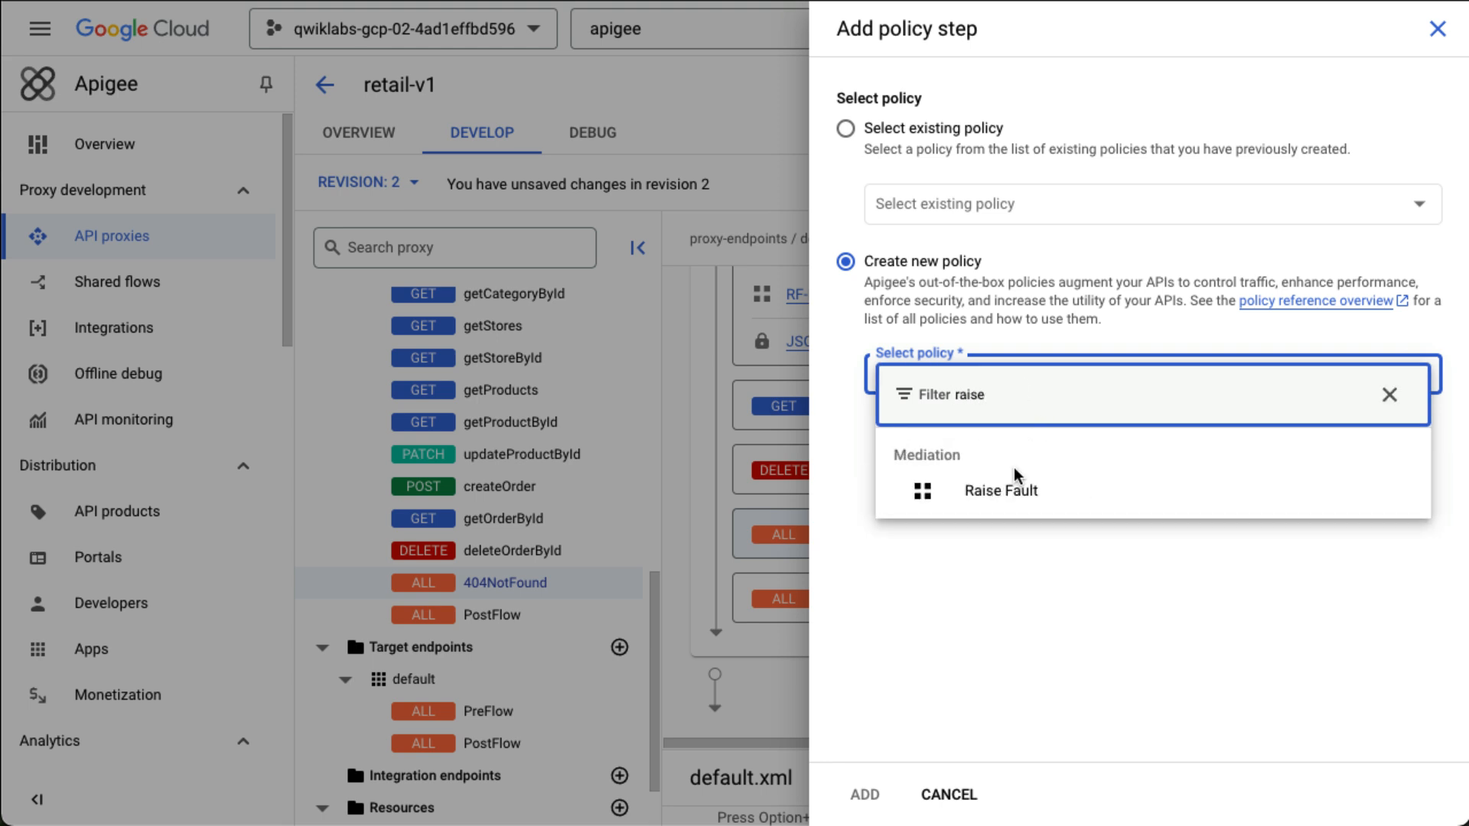
click(1002, 486)
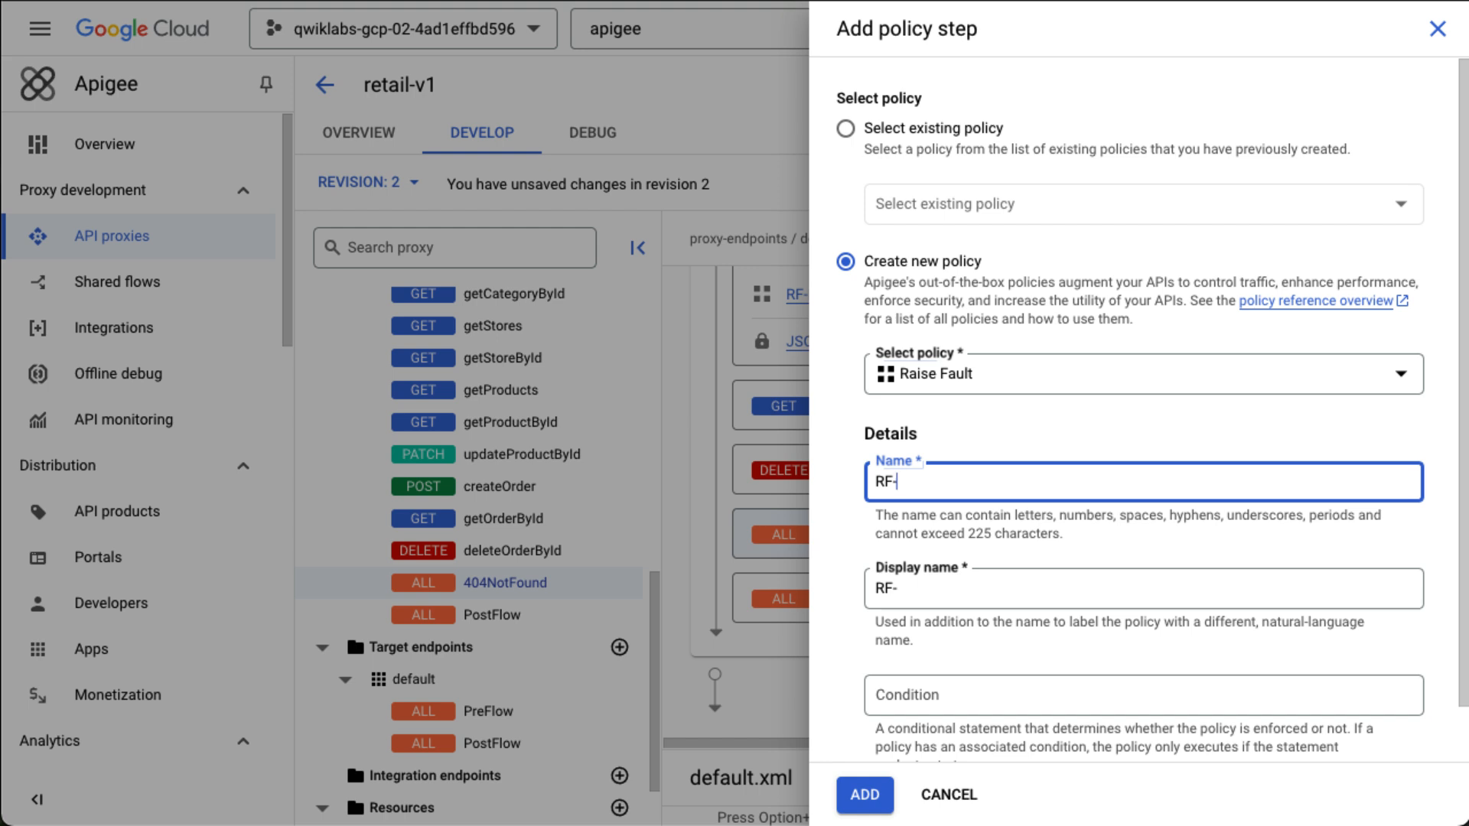
Set both the policy's name and display name to RF-404NotFound and add it to the flow.
key(super+Tab)
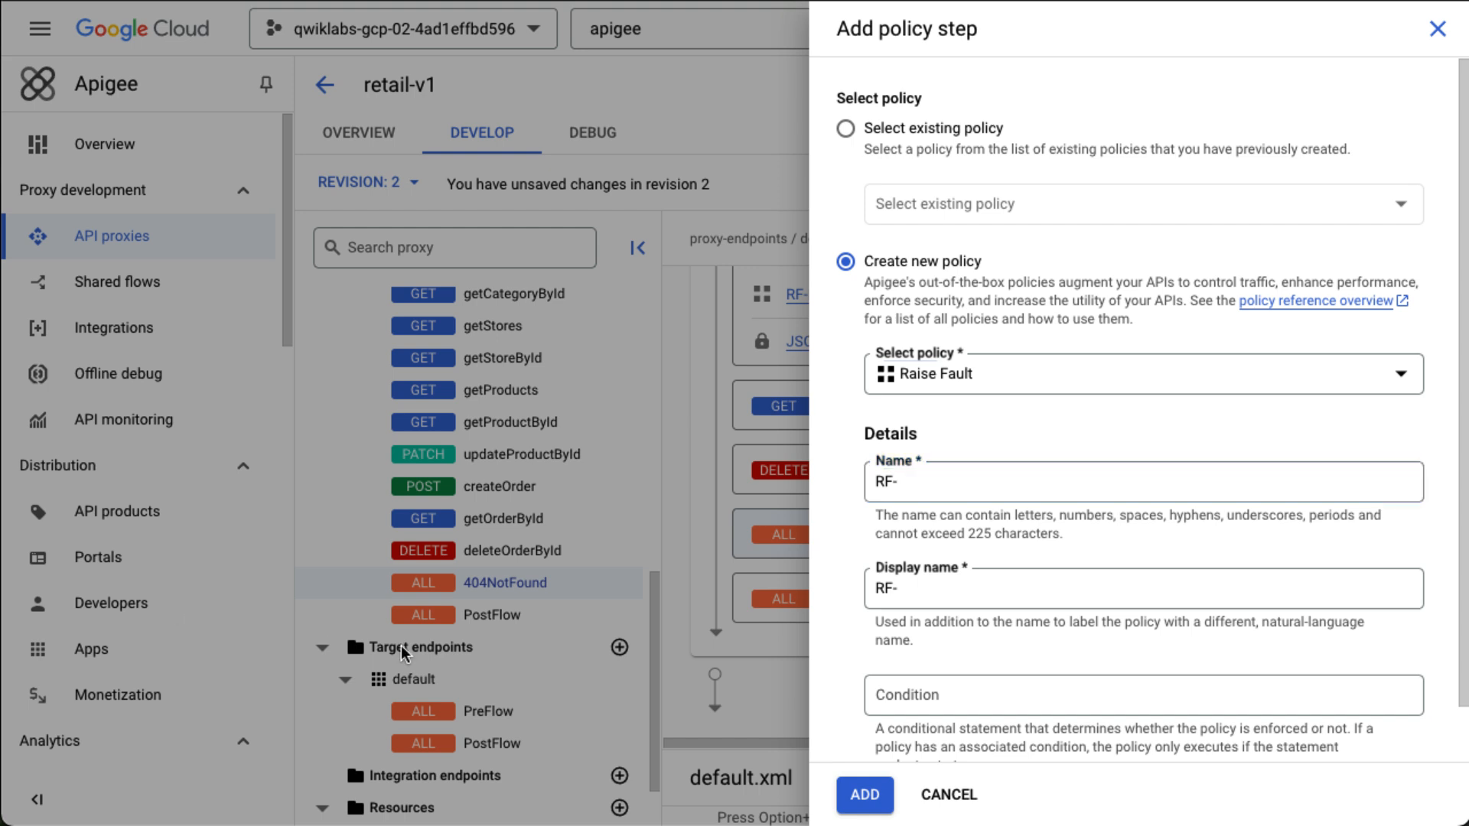
click(980, 474)
text(404NotFound)
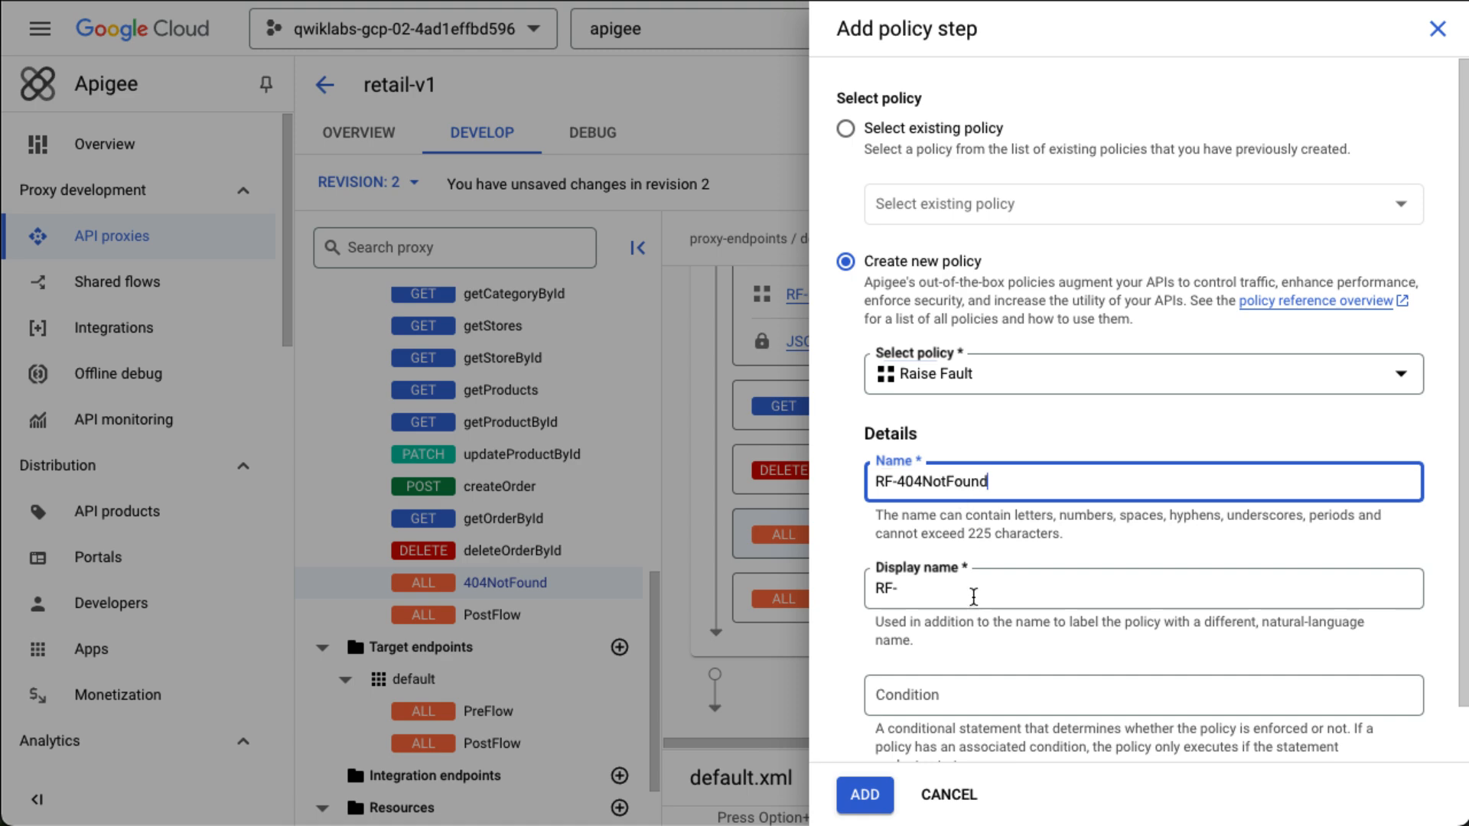
click(973, 595)
text(404NotFound)
click(865, 797)
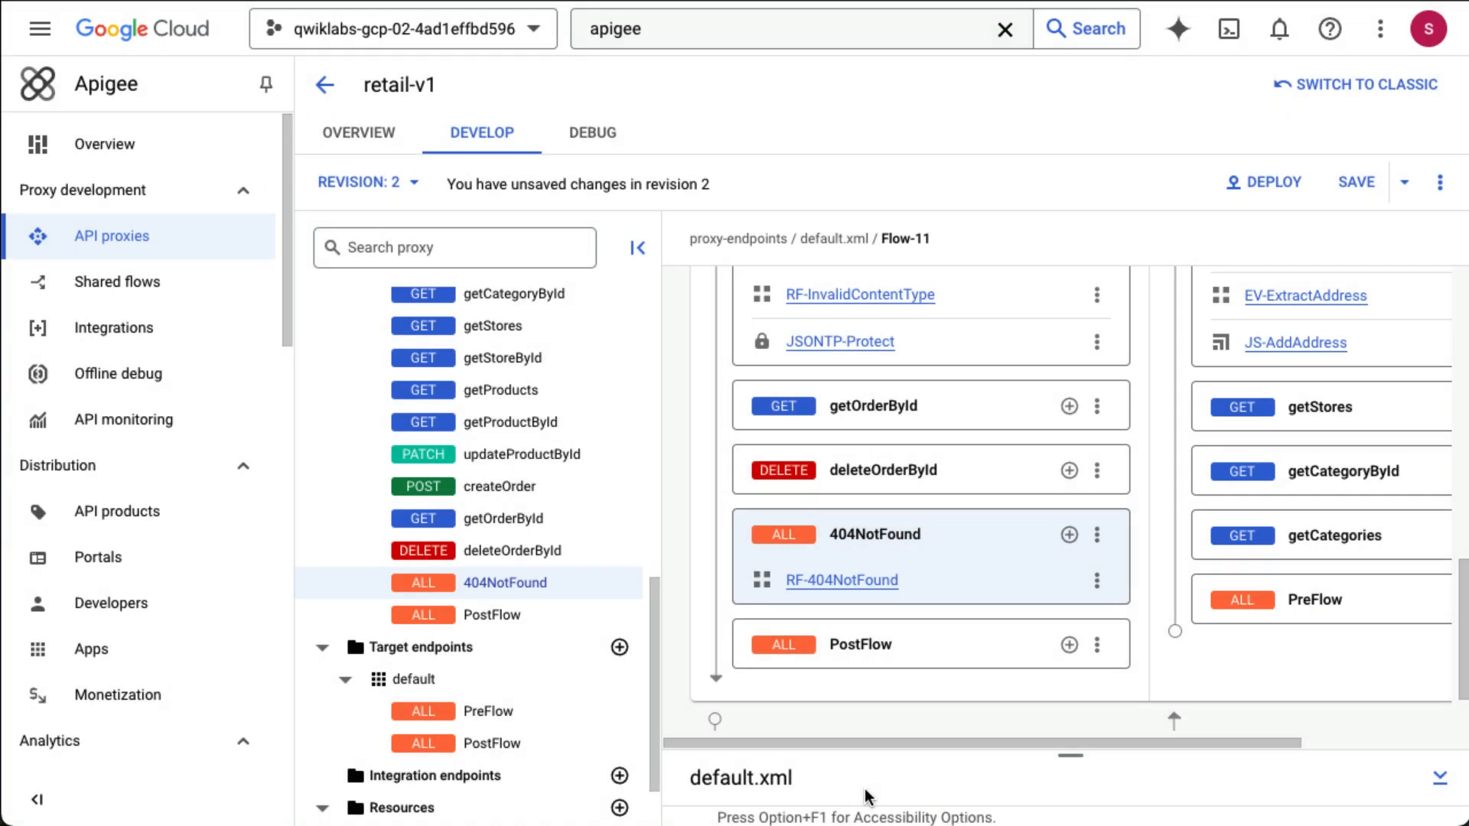
Replace the RF-404NotFound policy XML with a 404 Not Found application/json response, error "Invalid request: {request.verb} {proxy.basepath}{proxy.pathsuffix}".
scroll(412, 517, up, 10)
scroll(412, 517, down, 4)
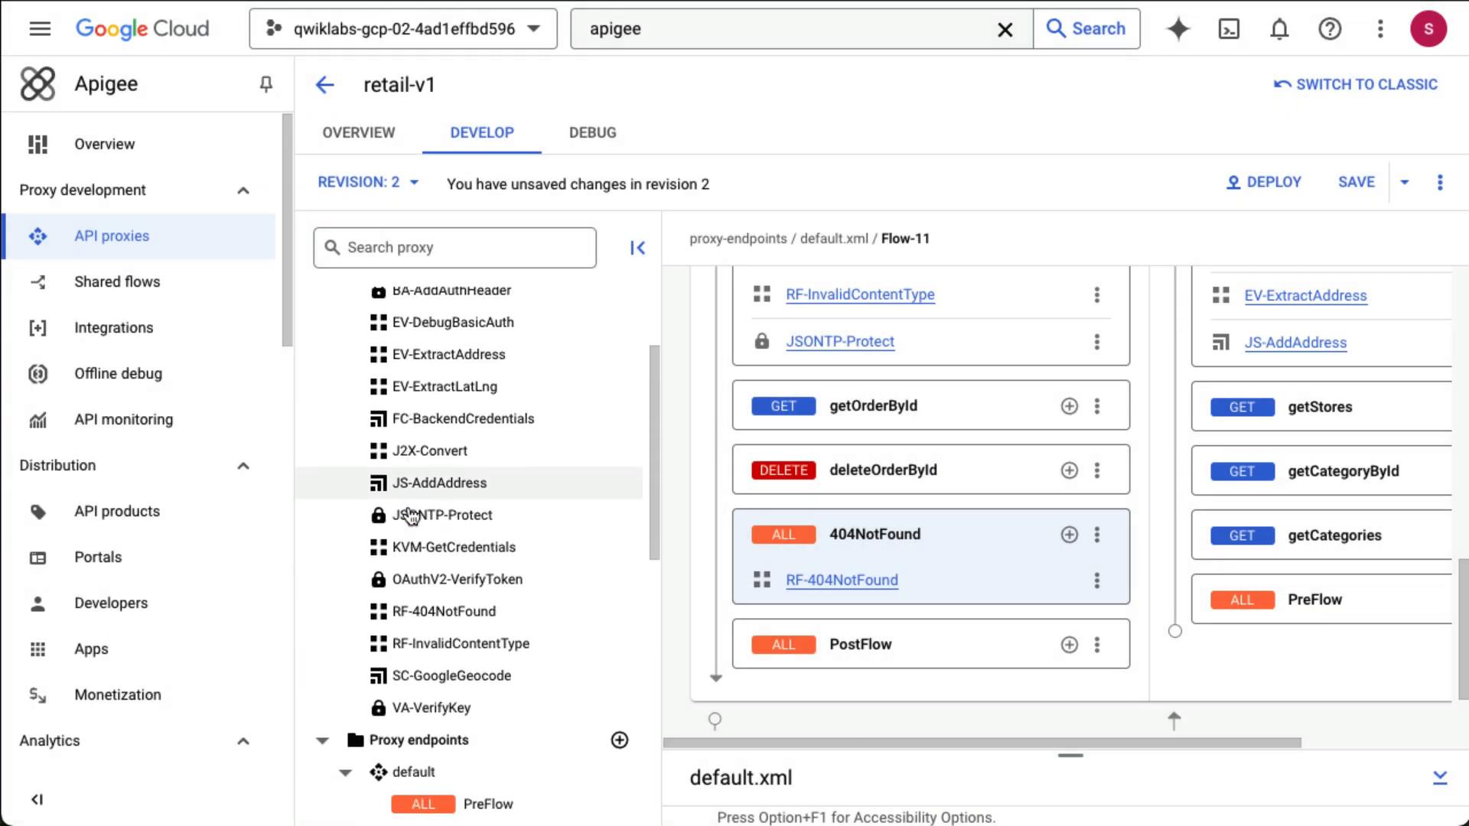
click(469, 614)
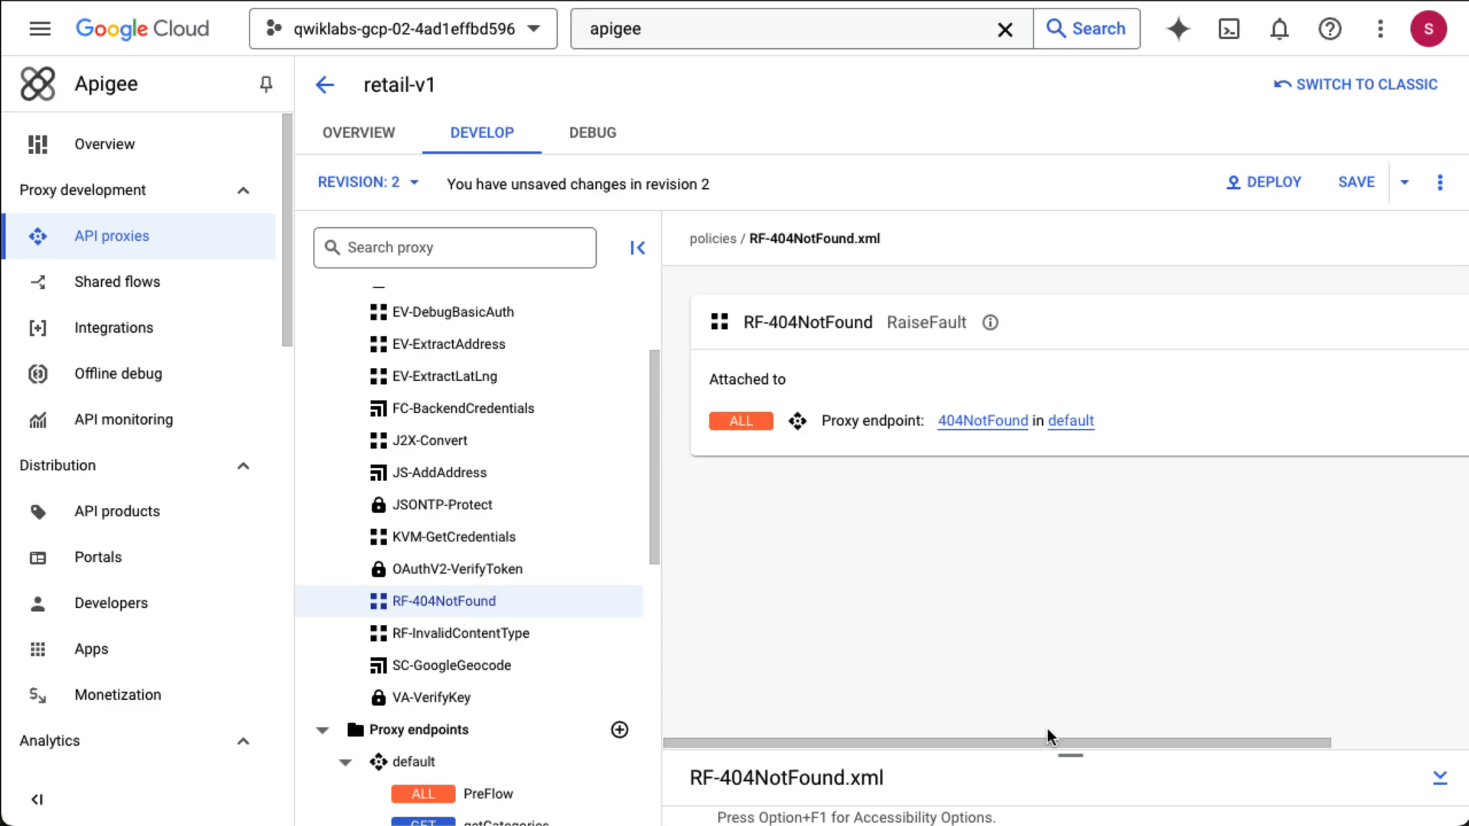
drag(1066, 754, 1051, 281)
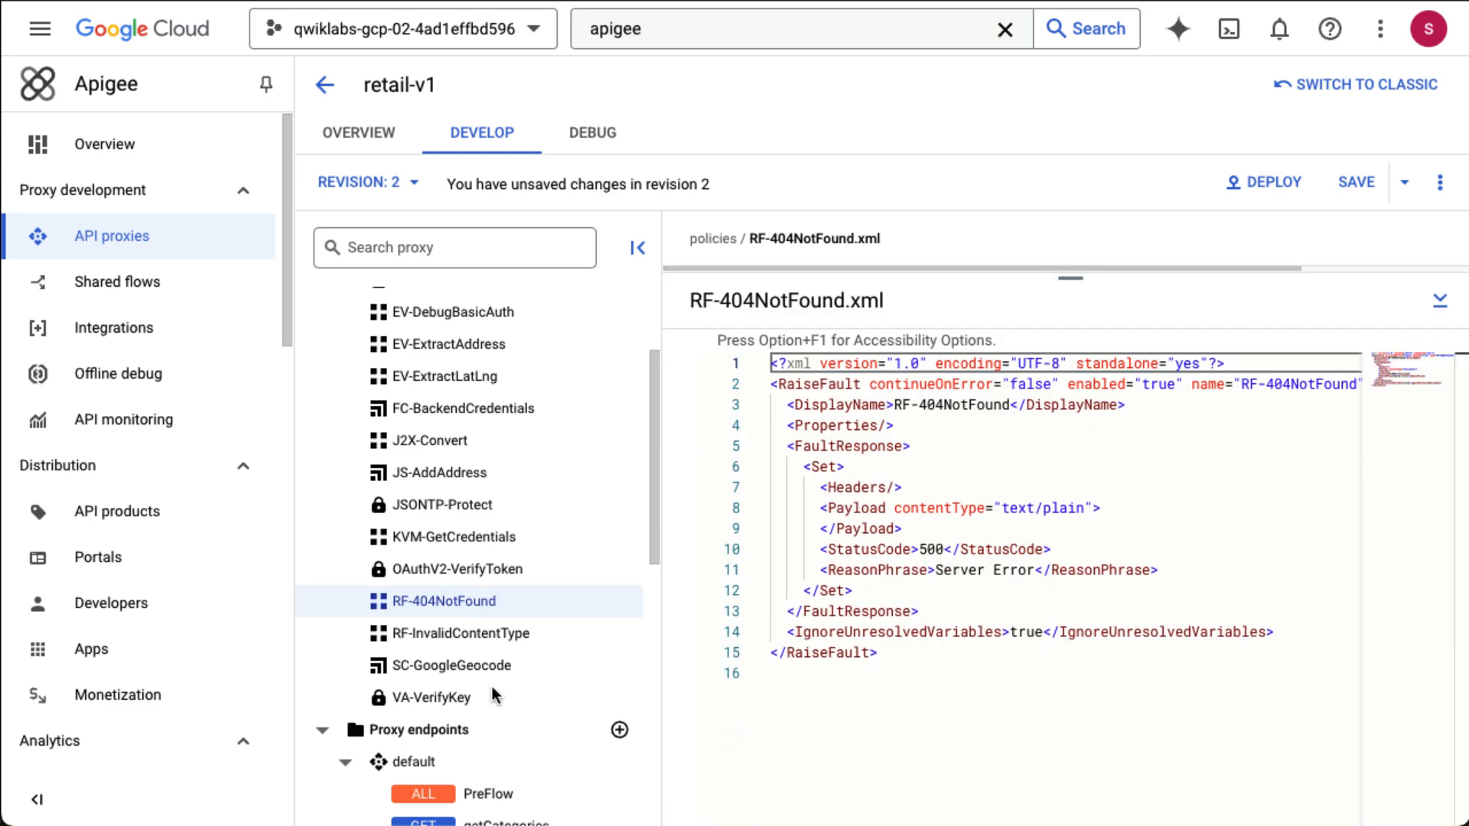
key(super+a)
click(1239, 517)
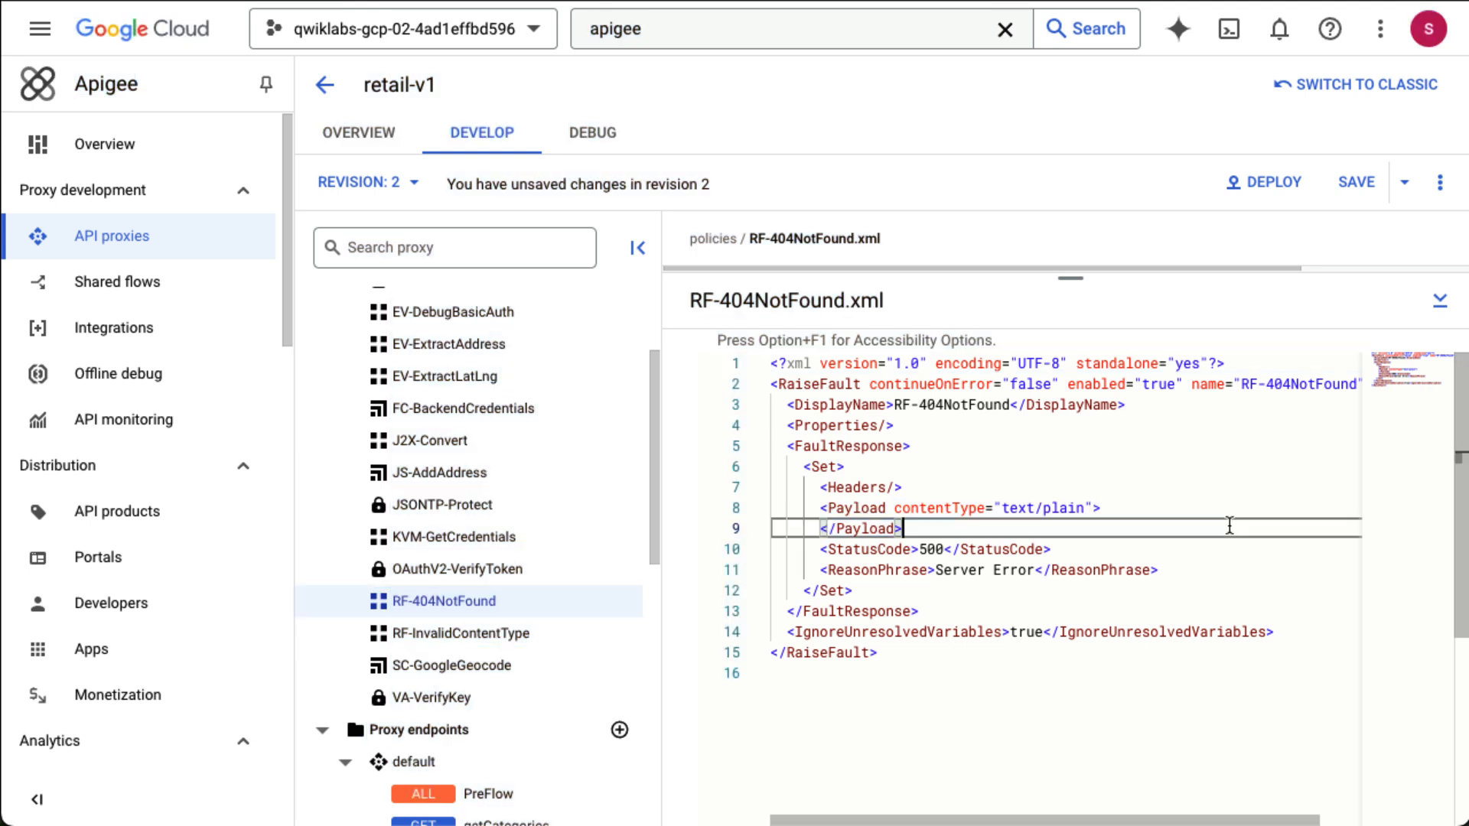
key(super+a)
key(super+v)
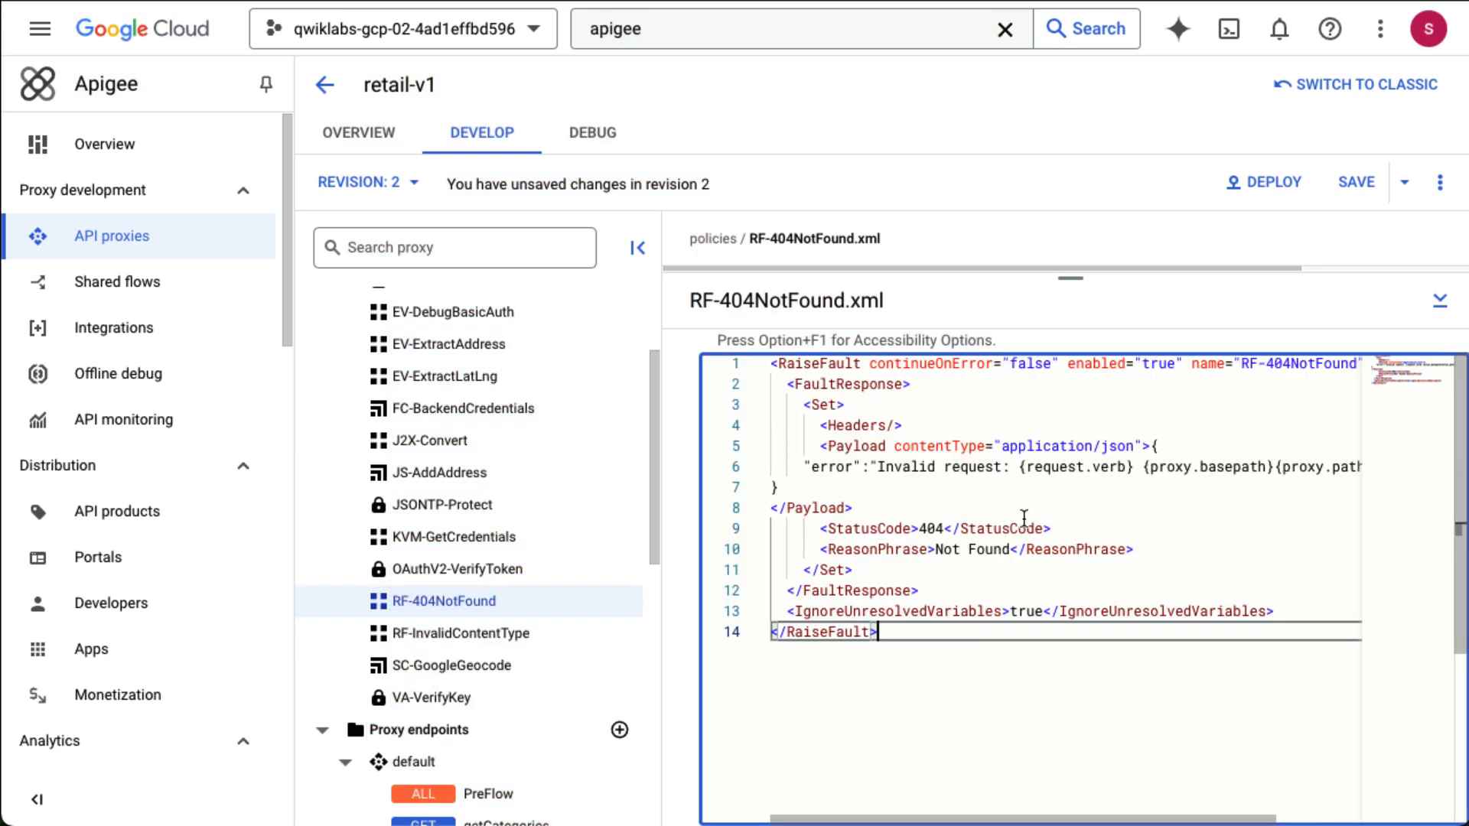
scroll(998, 518, right, 3)
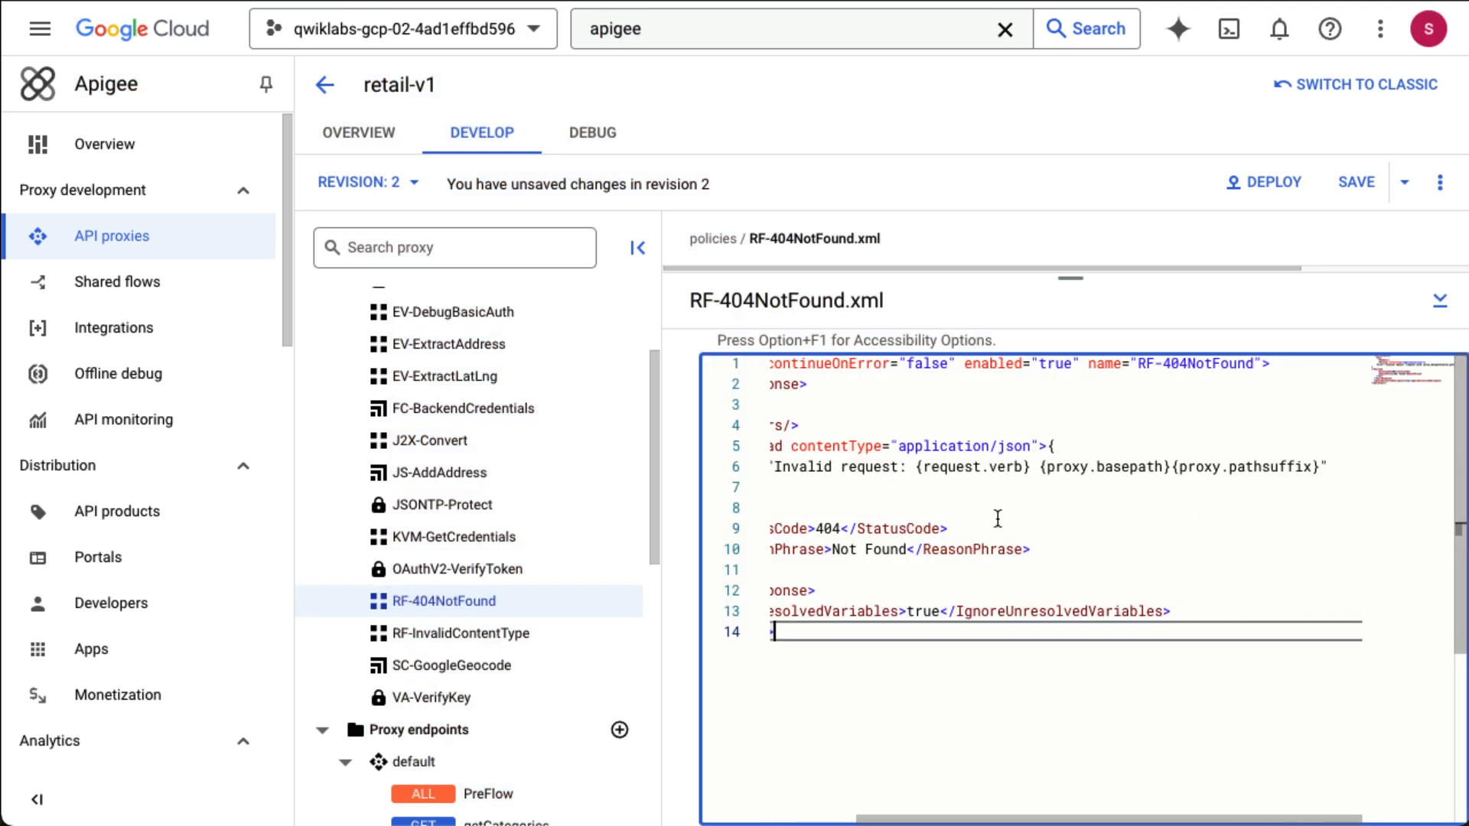
scroll(1026, 520, left, 3)
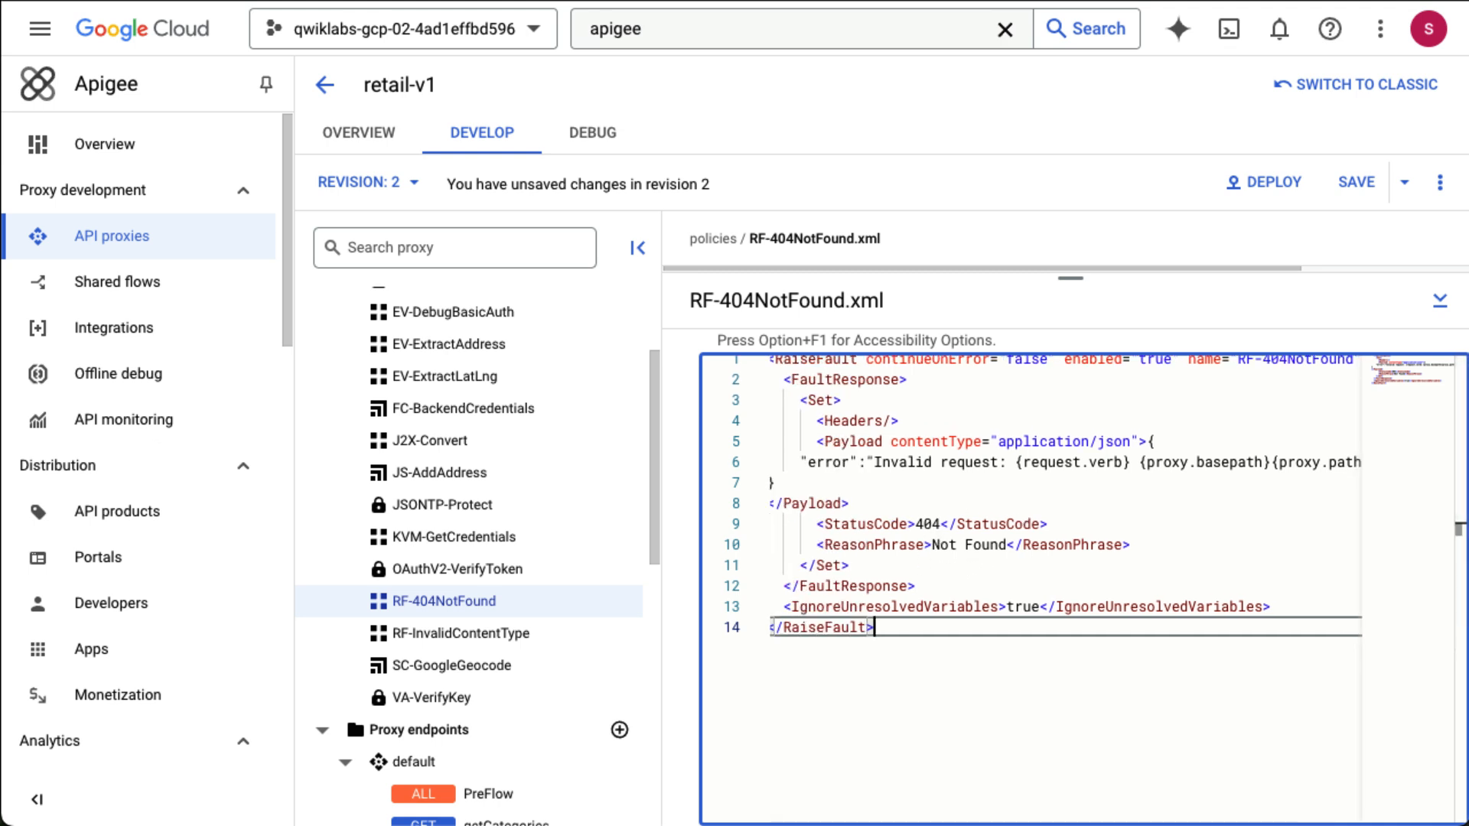
Save the retail-v1 proxy, deploy revision 2 to the eval environment, and collapse the deployment status.
click(1338, 187)
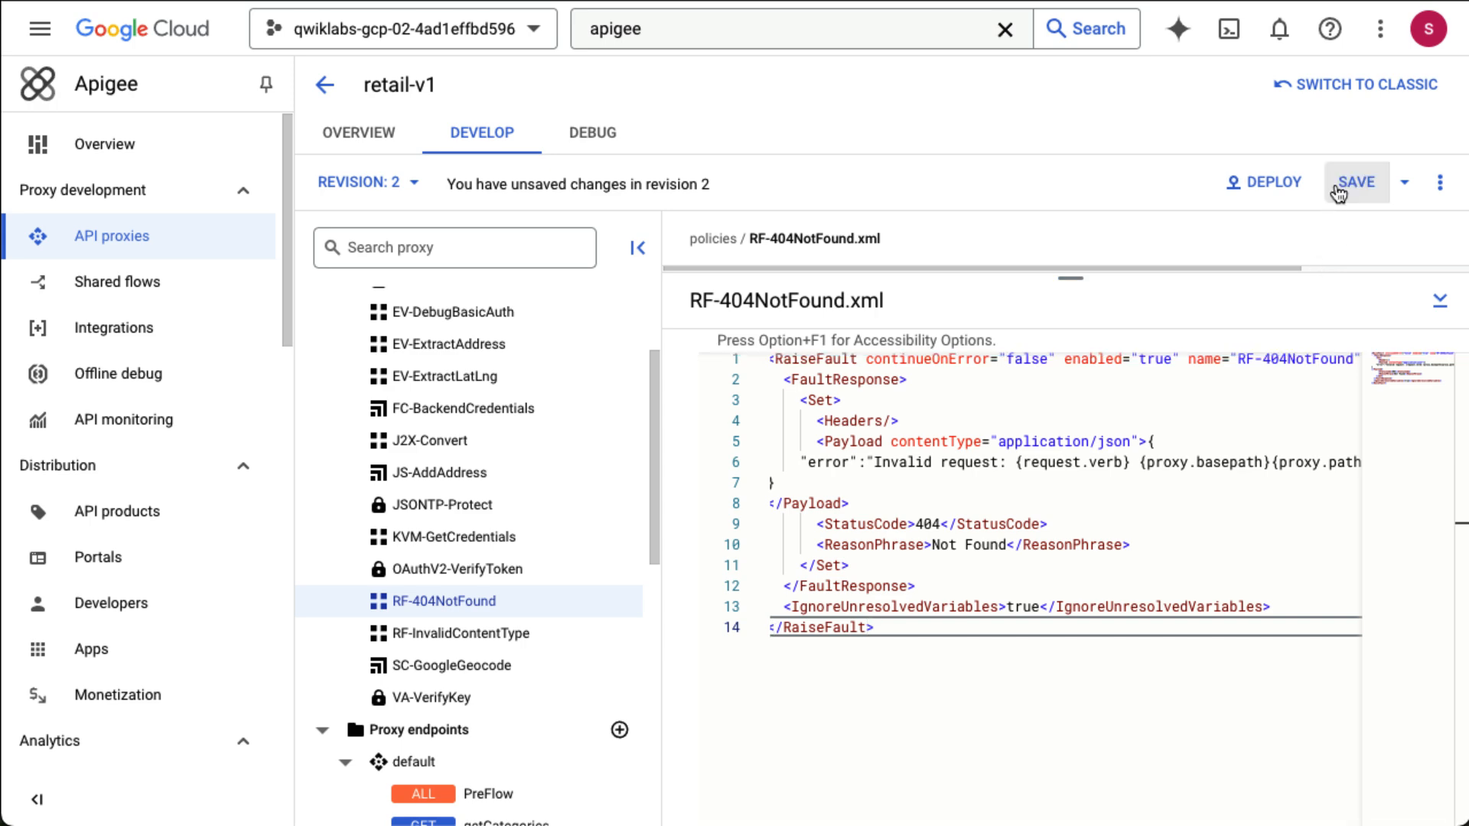
click(1247, 197)
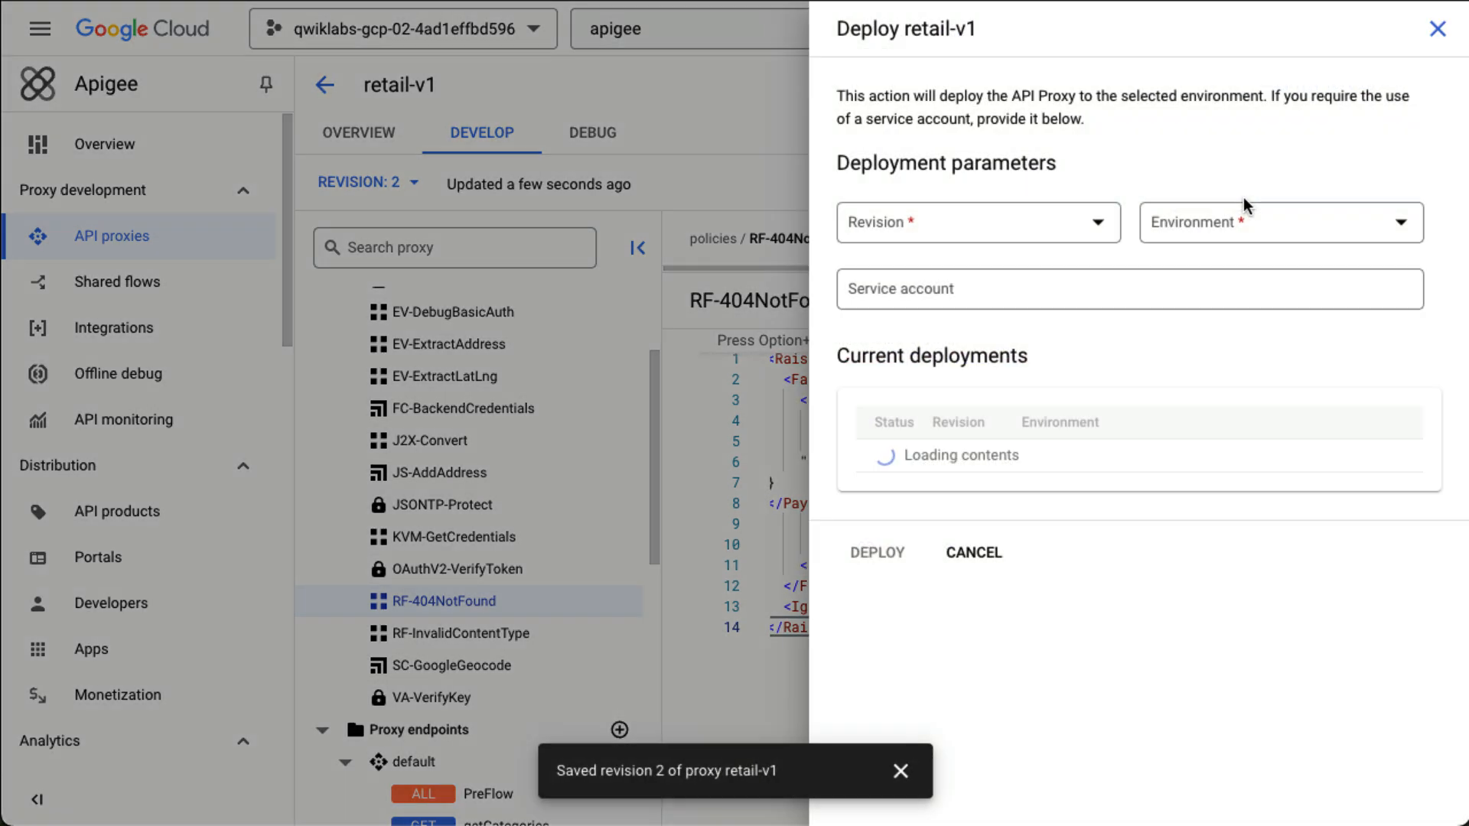
click(1162, 240)
click(1177, 305)
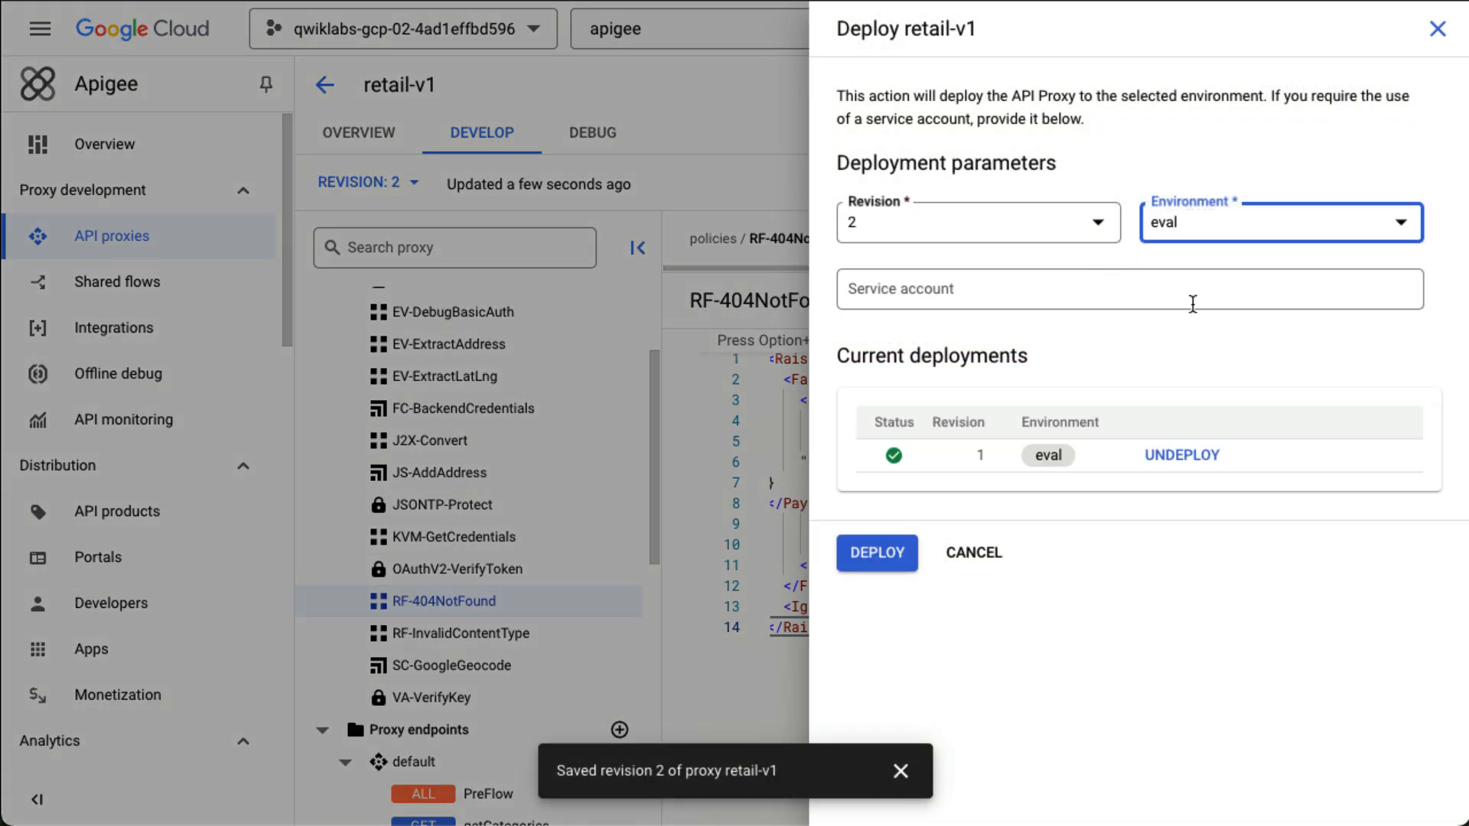
click(895, 552)
click(975, 490)
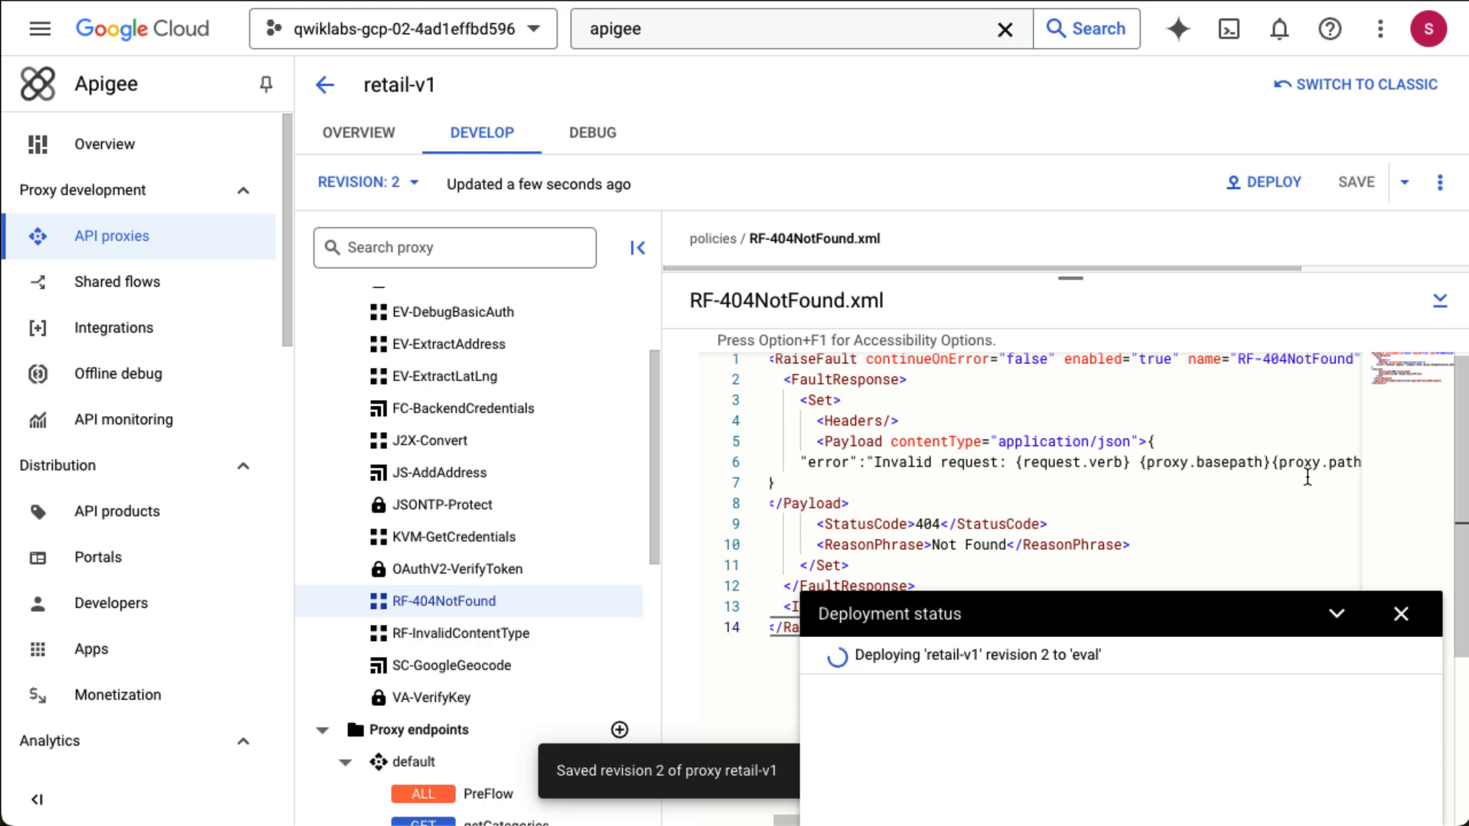
click(1336, 614)
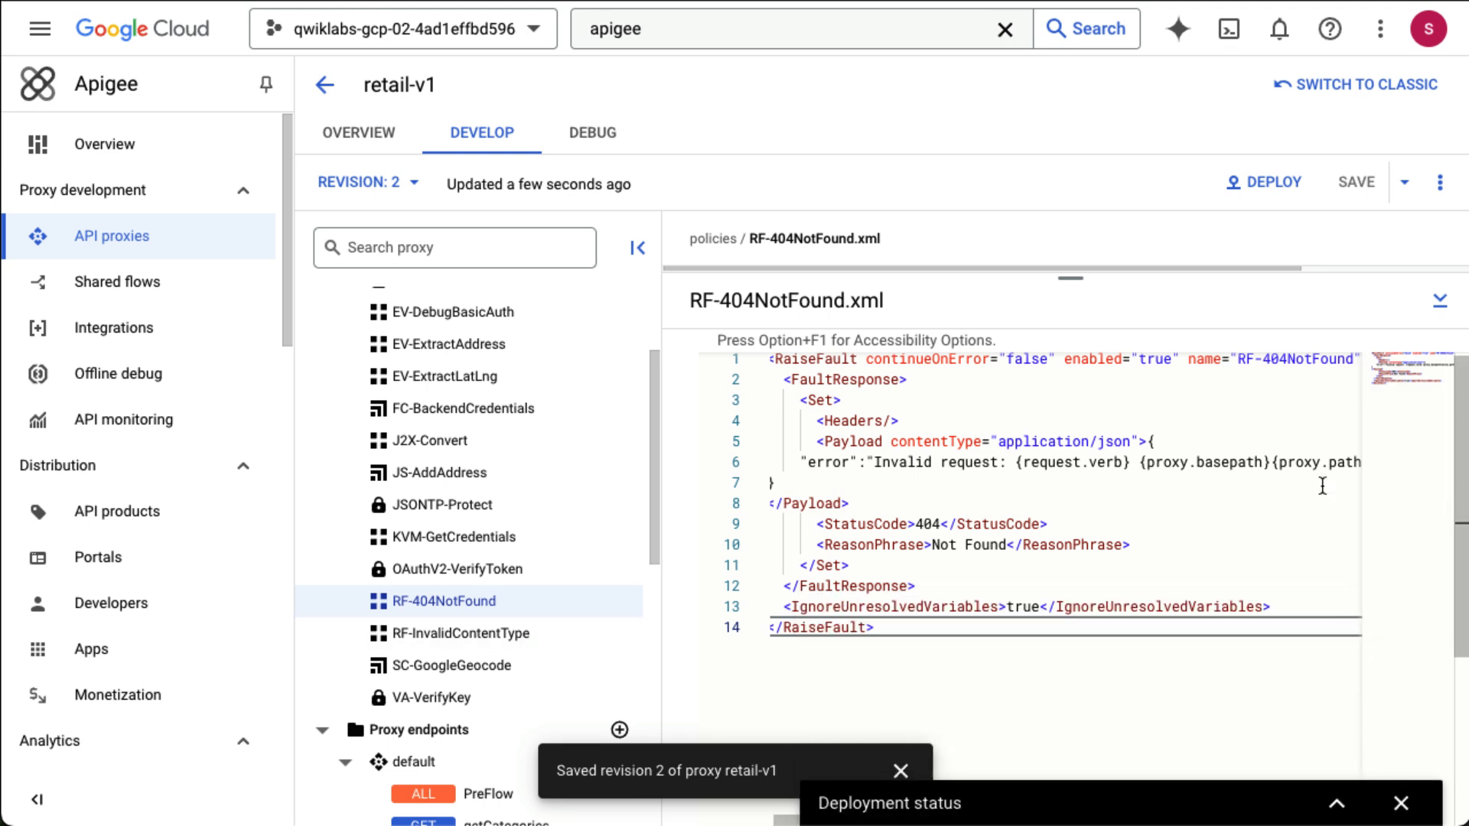
Open a Cloud Shell terminal for the project and dismiss the session details tip.
click(1228, 28)
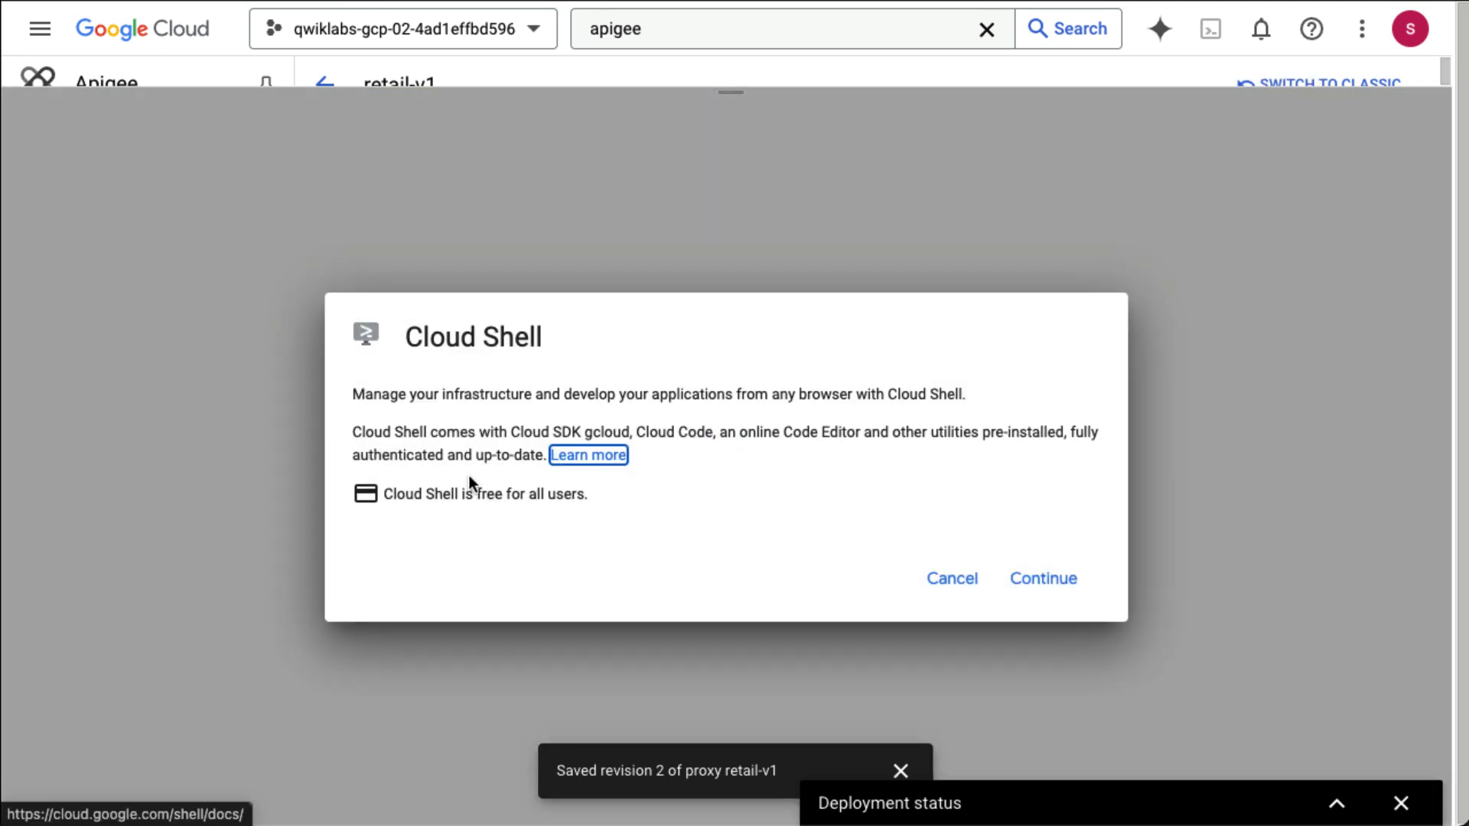
click(1071, 580)
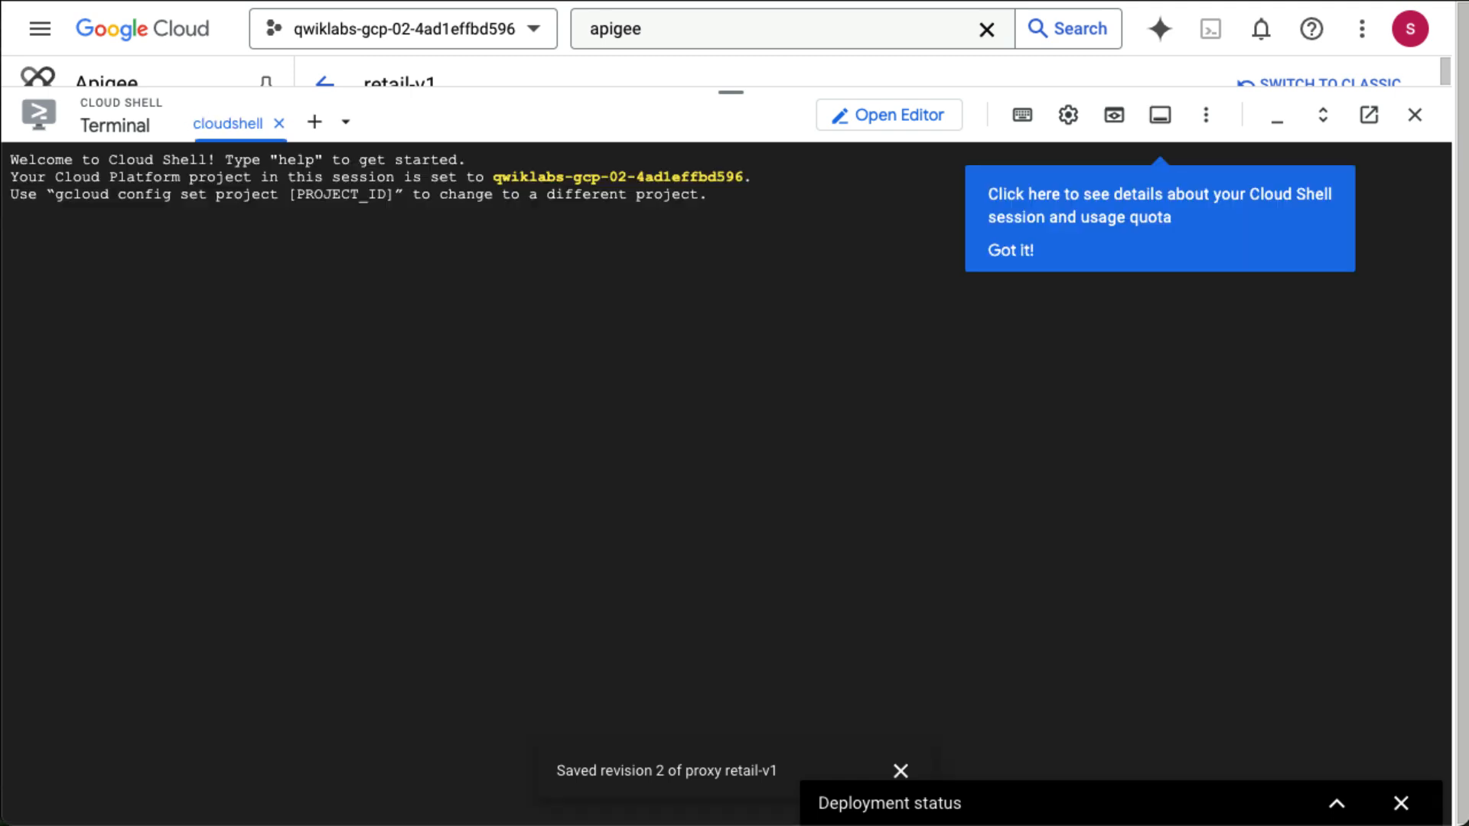
click(1010, 257)
Look up apigeex-test-vm's zone and connect over SSH with --force-key-file-overwrite, authorizing Cloud Shell and generating an SSH key with an empty passphrase.
text(TEST_VM_ZONE=$(gcloud compute instances list --filter="name=('apigeex-test-vm')" --format "value(zone)") gcloud compute ssh apigeex-test-vm --zone=${TEST_VM_ZONE} --force-key-file-overwrite)
key(Return)
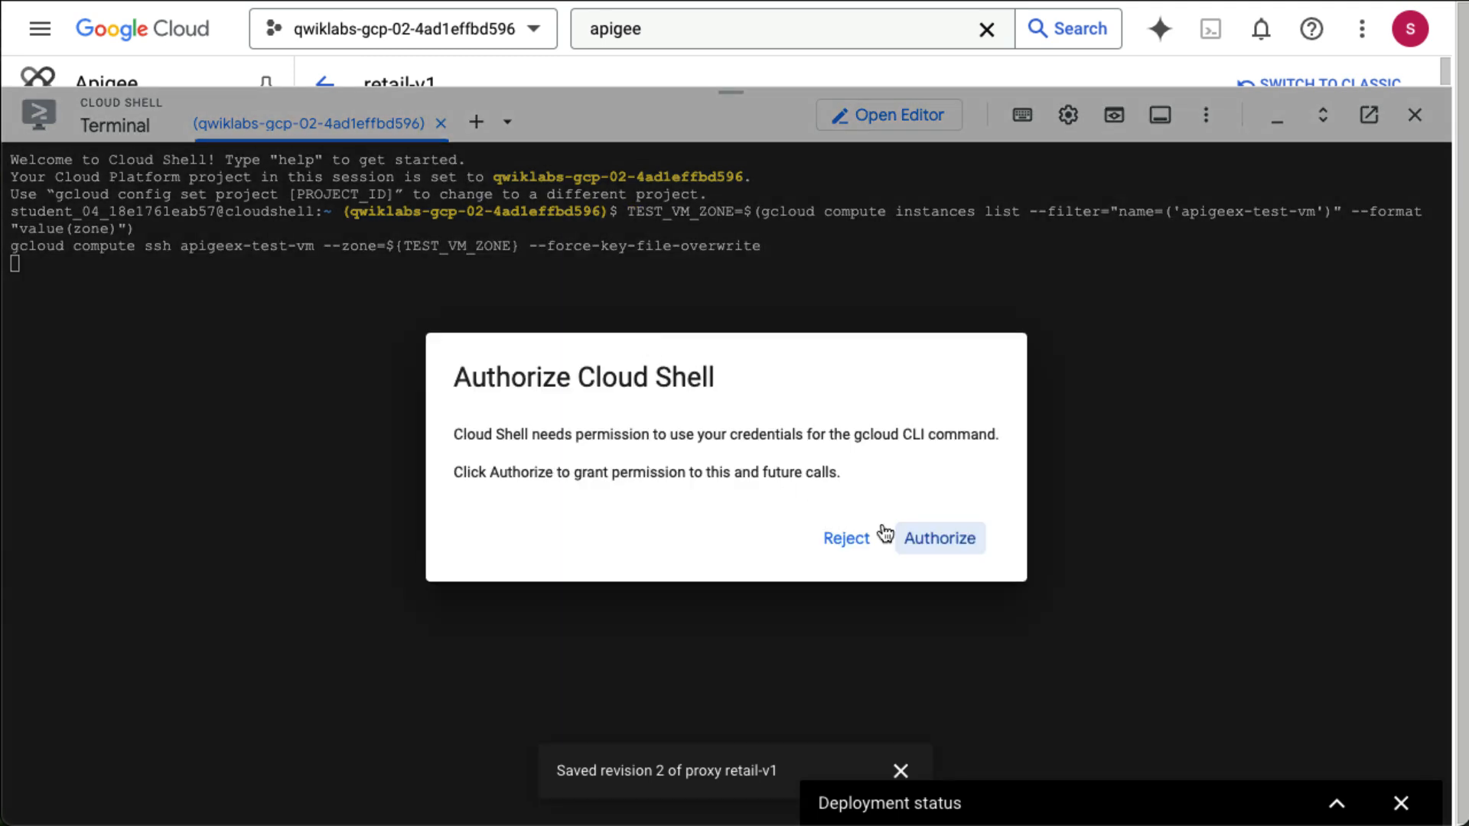
click(908, 531)
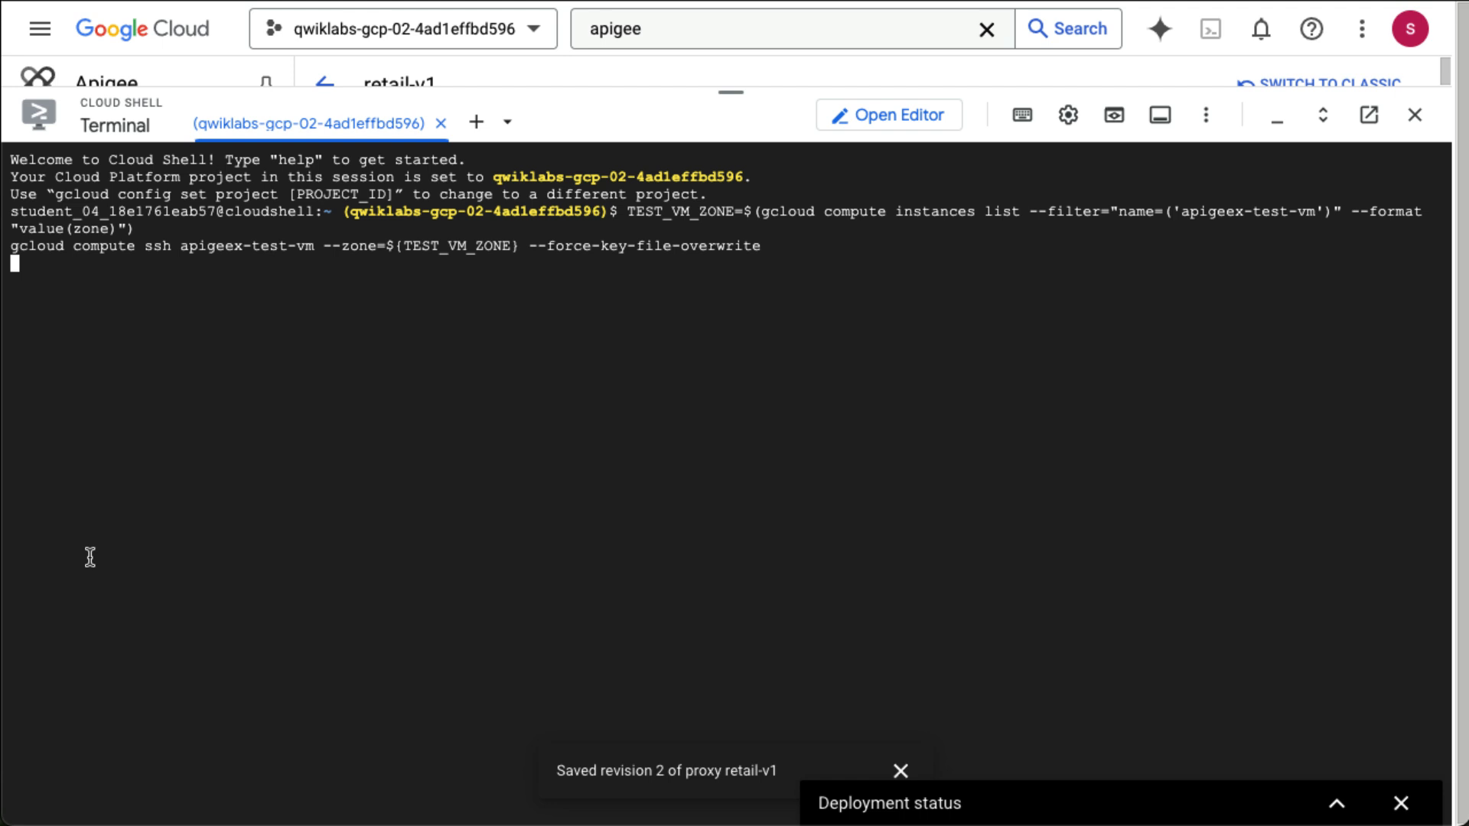
key(Return)
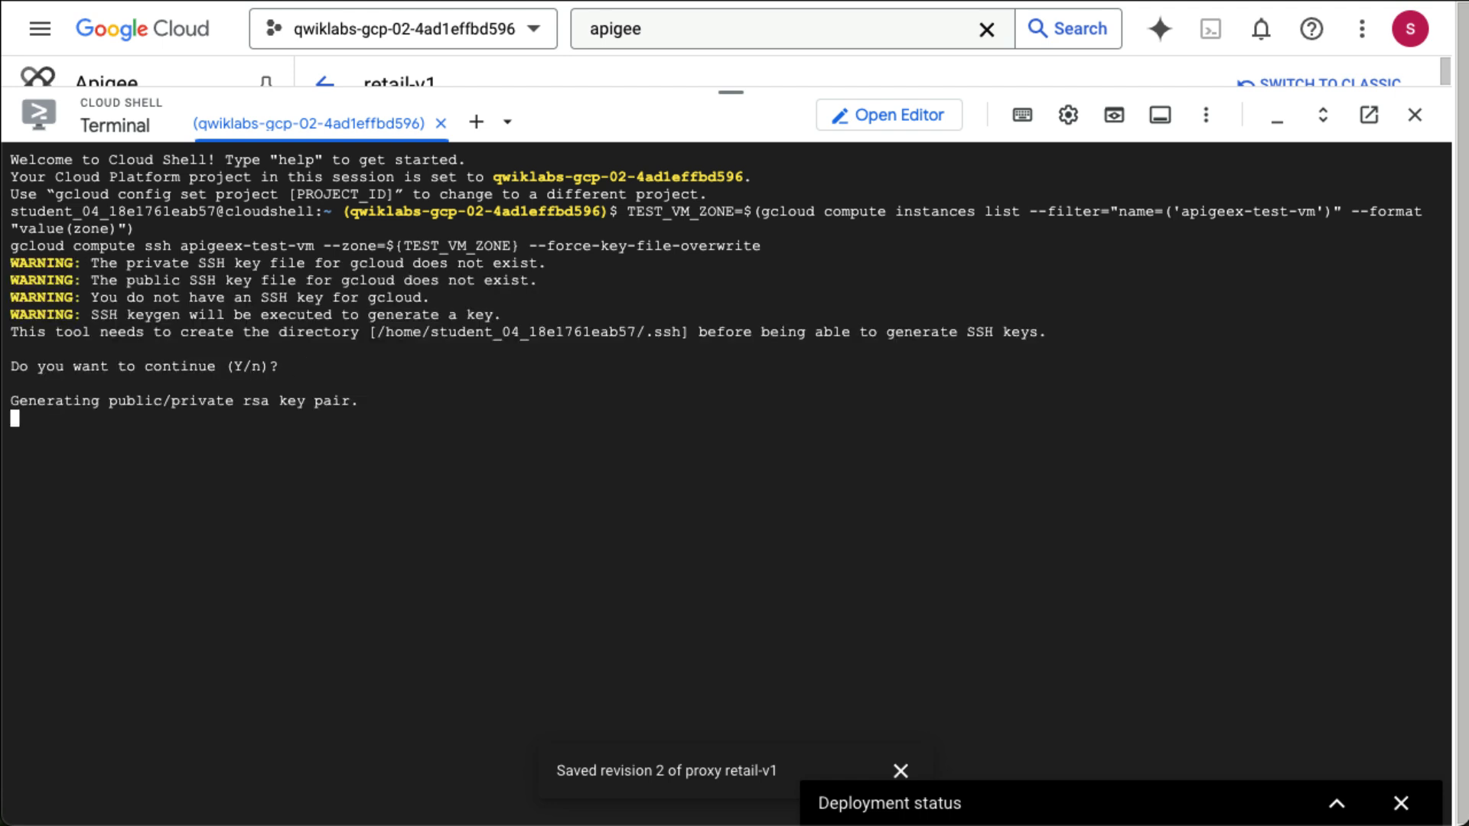
key(Return)
key(Return)
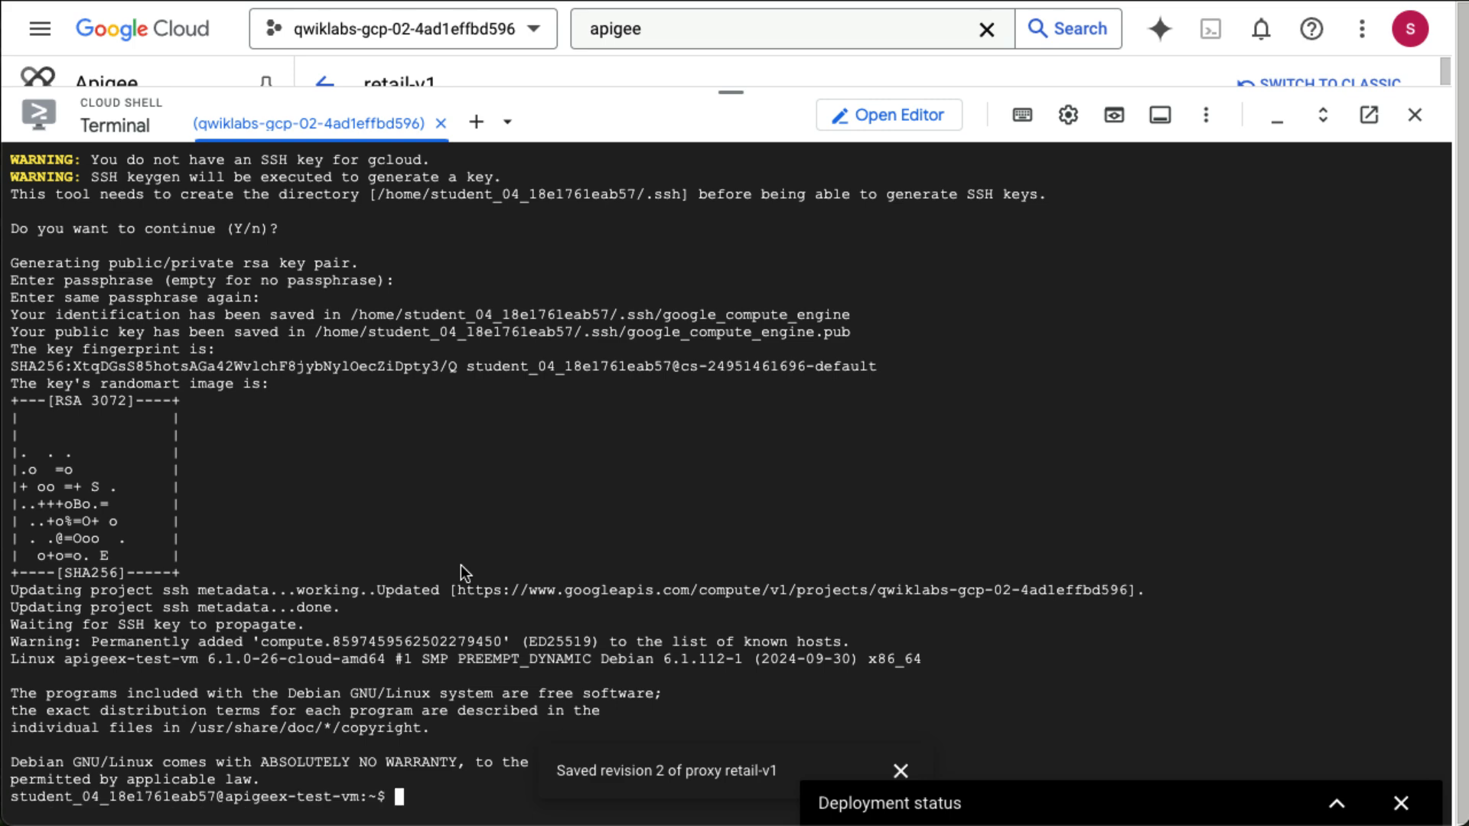
Export PROJECT_ID and retail-app's API_KEY on the test VM, append the key export to ~/.bashrc, and clear the terminal.
key(ctrl+v)
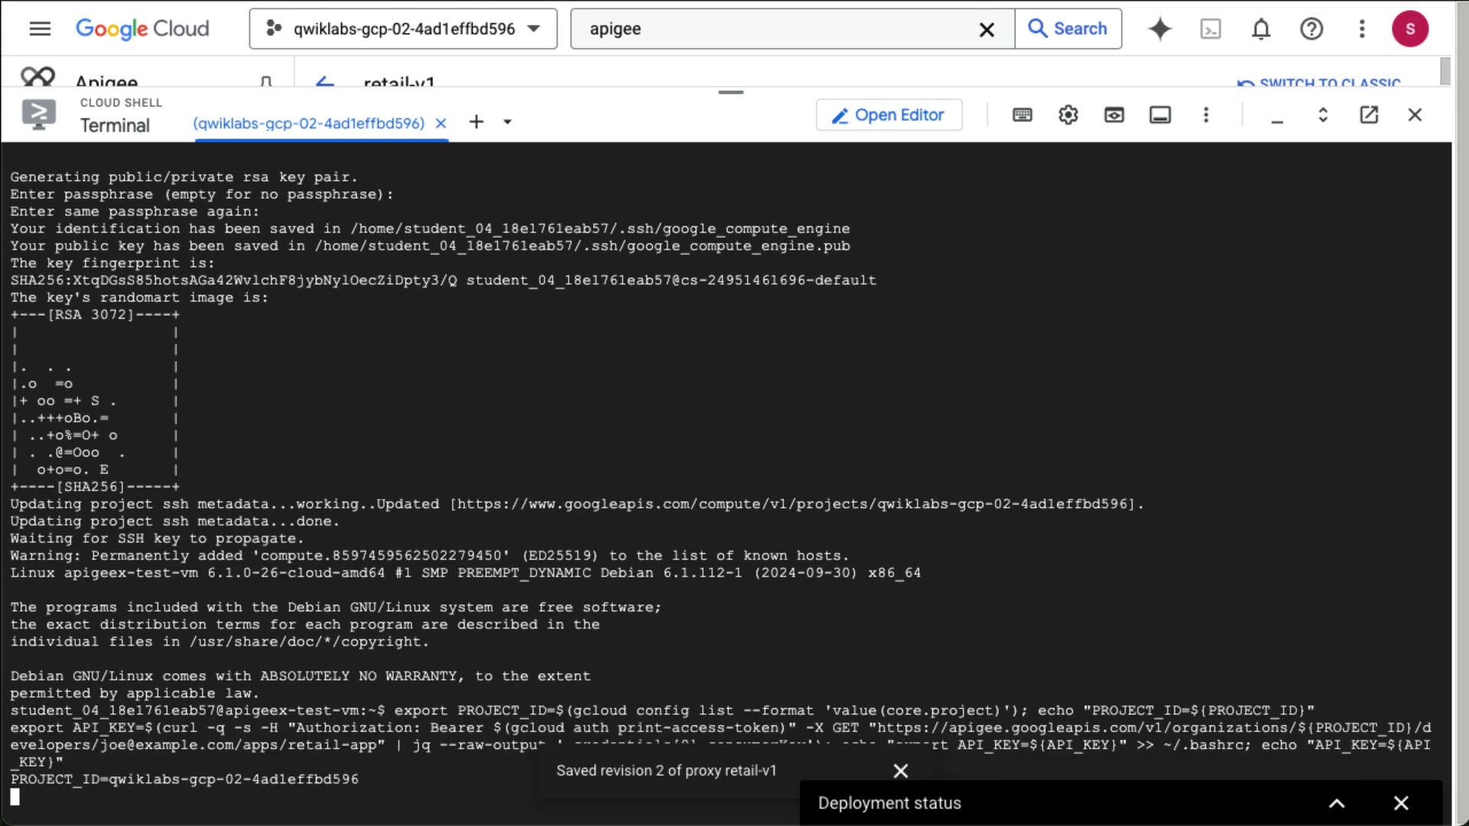
click(900, 772)
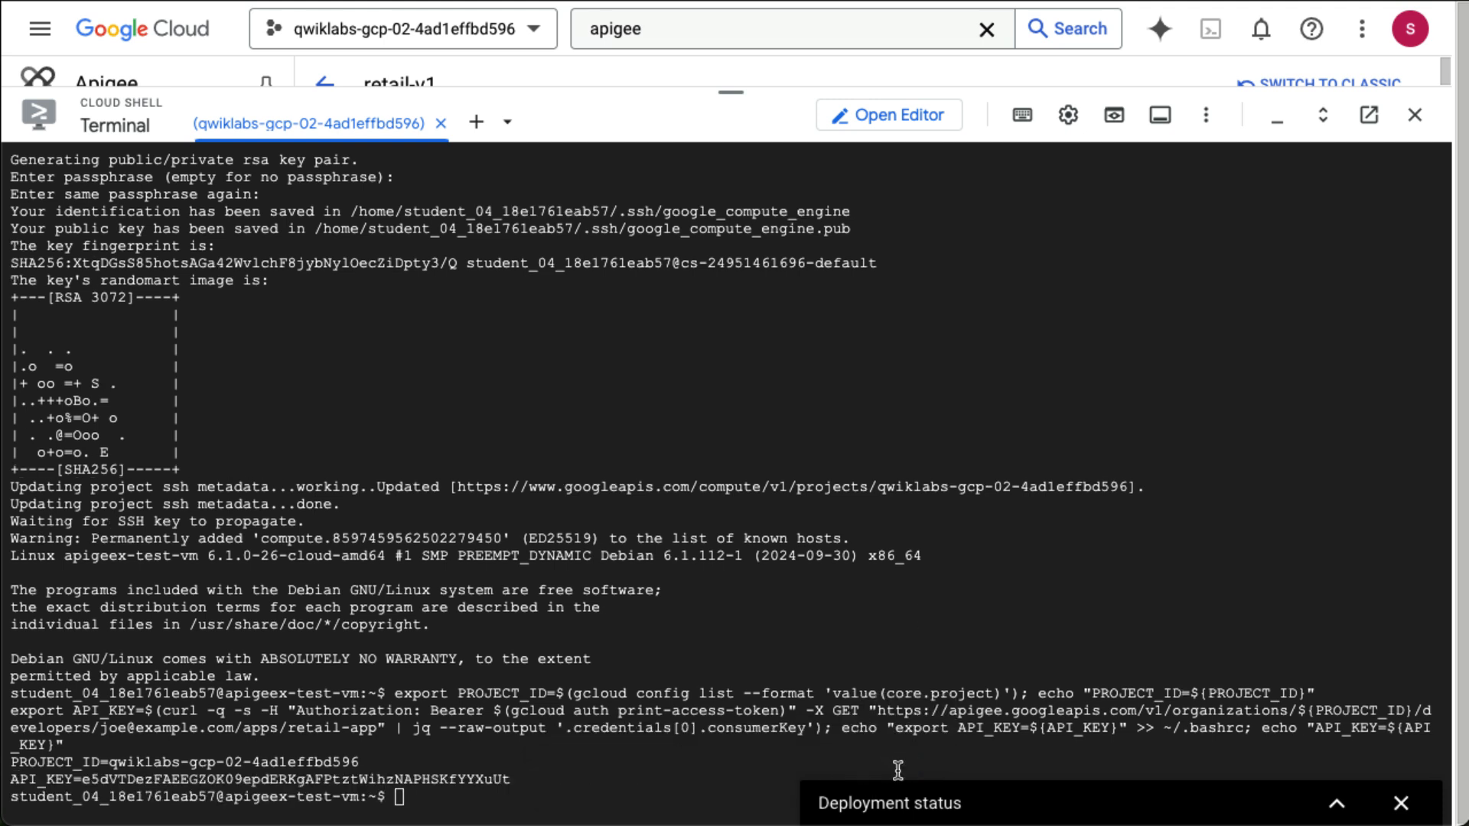
click(738, 594)
key(ctrl+l)
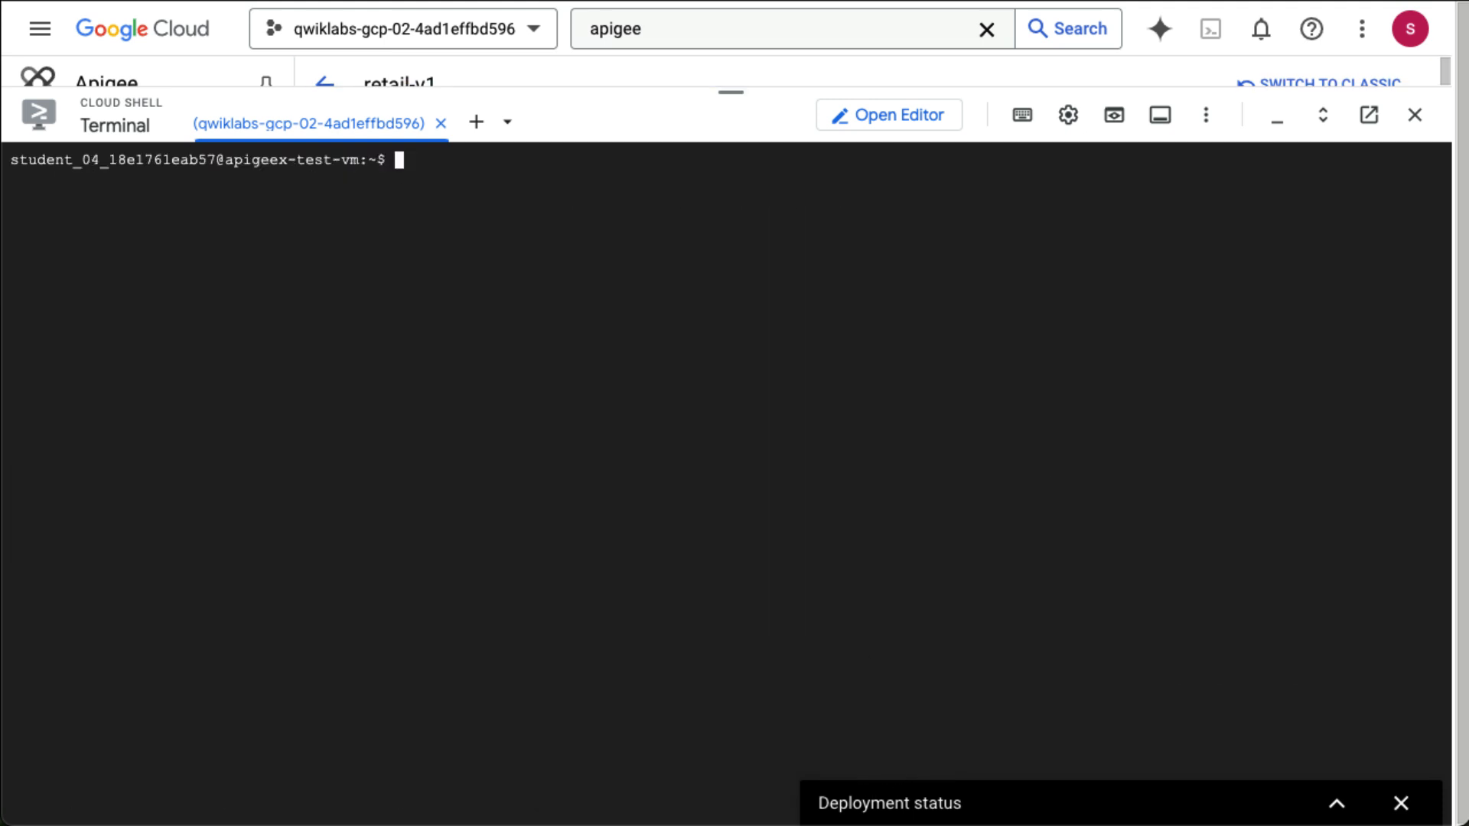
click(1338, 807)
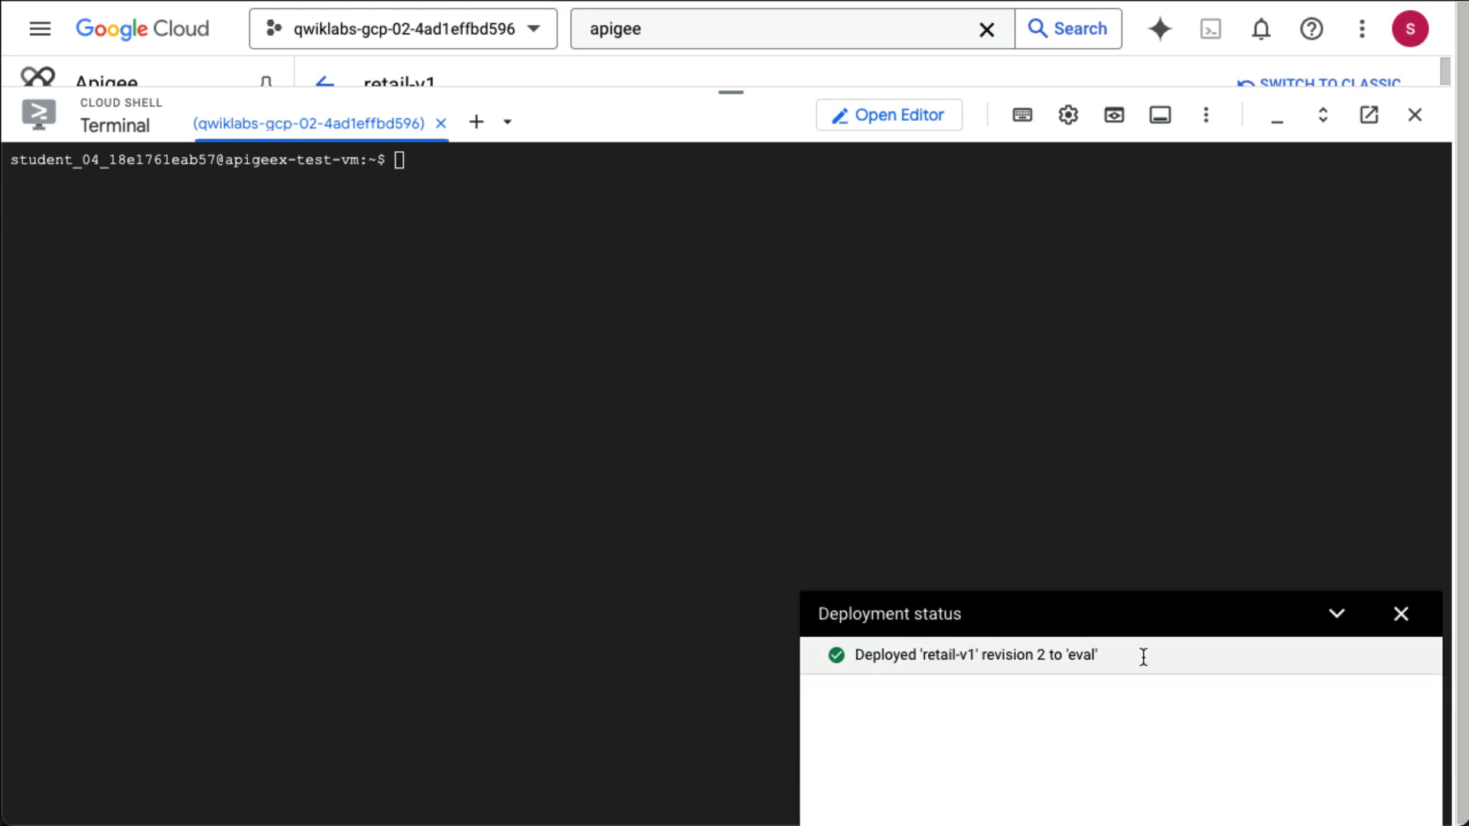
click(1401, 614)
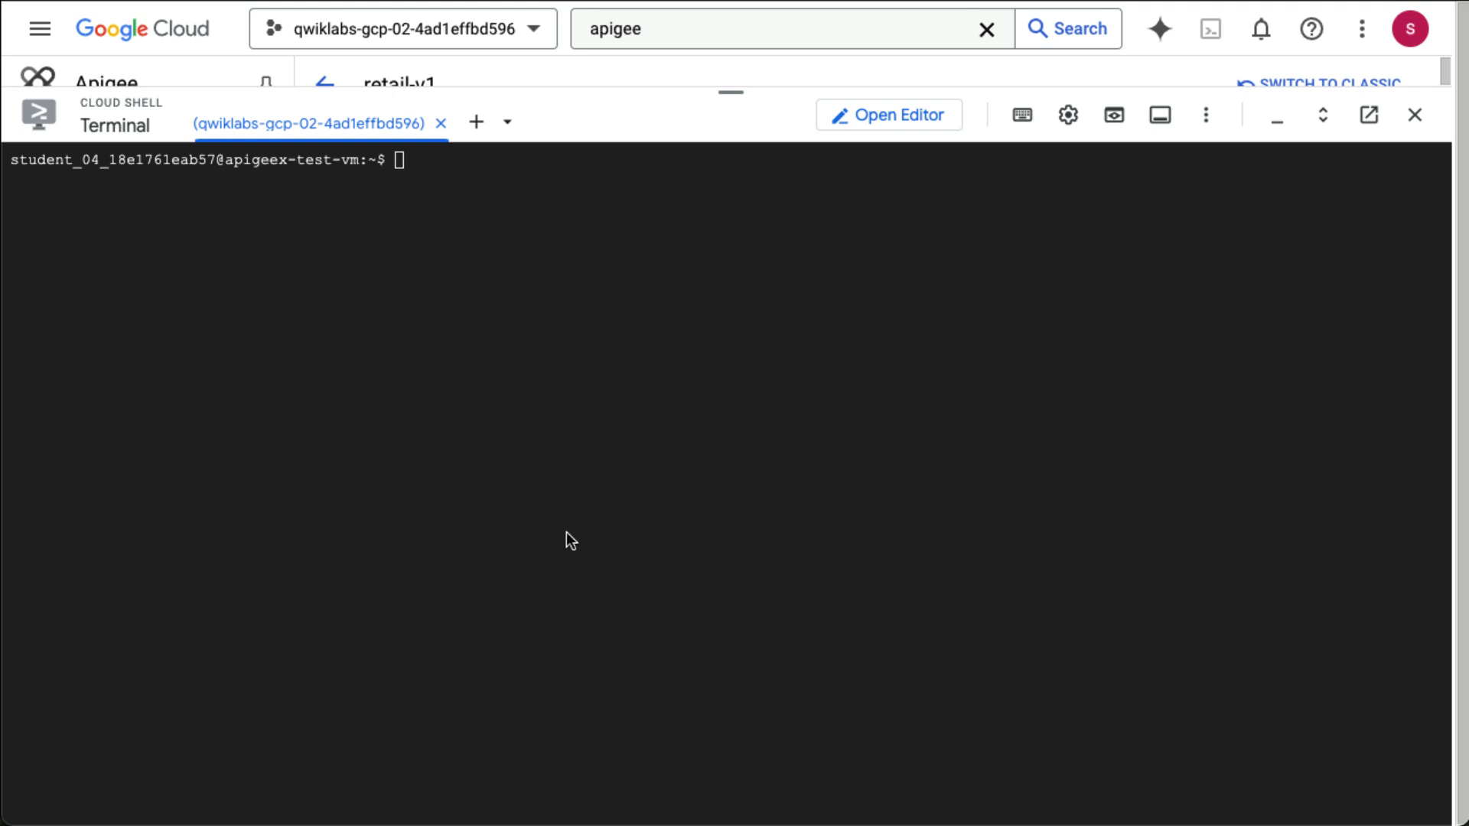
click(421, 403)
key(ctrl+v)
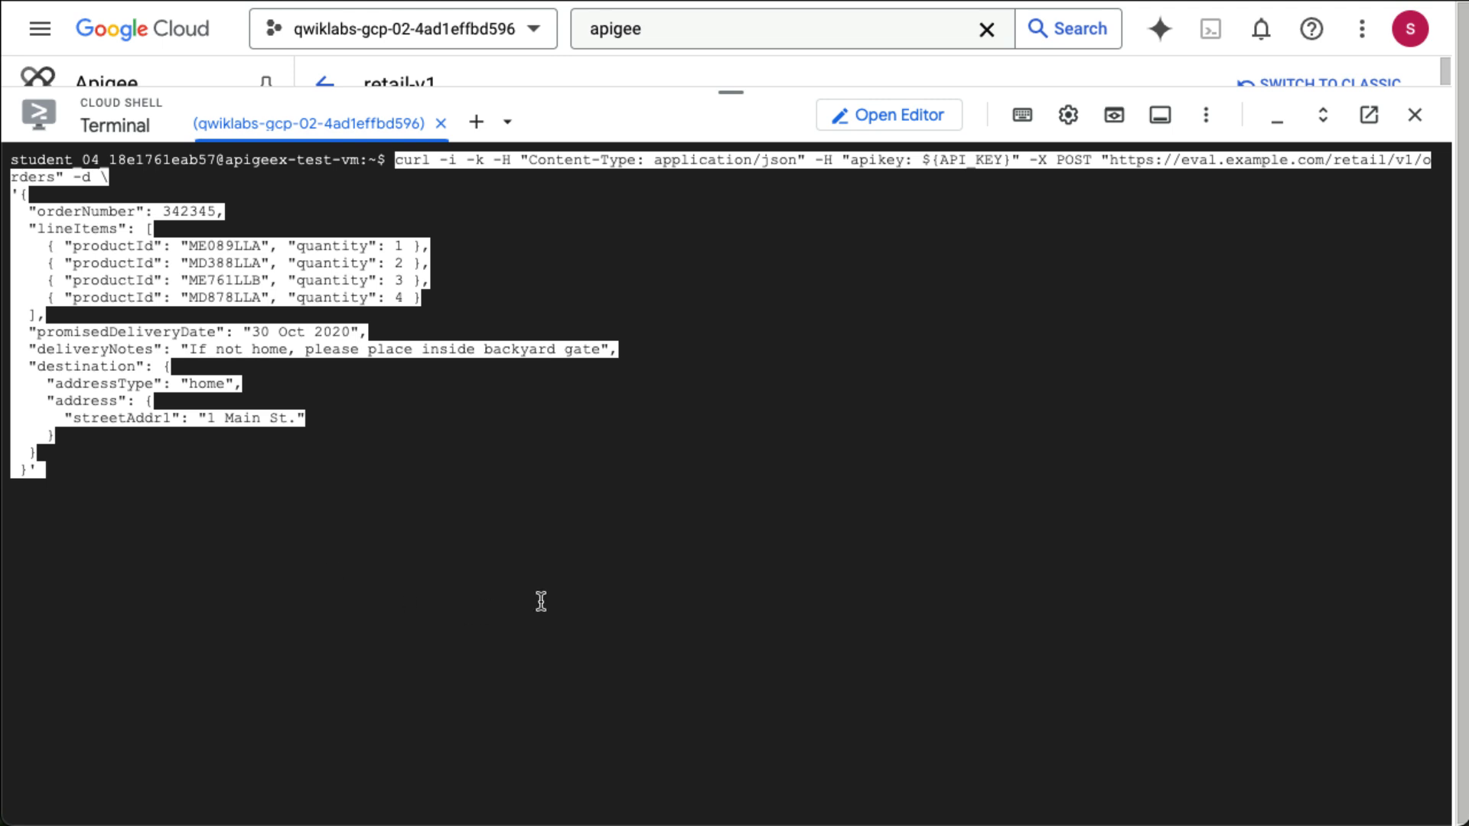
key(Return)
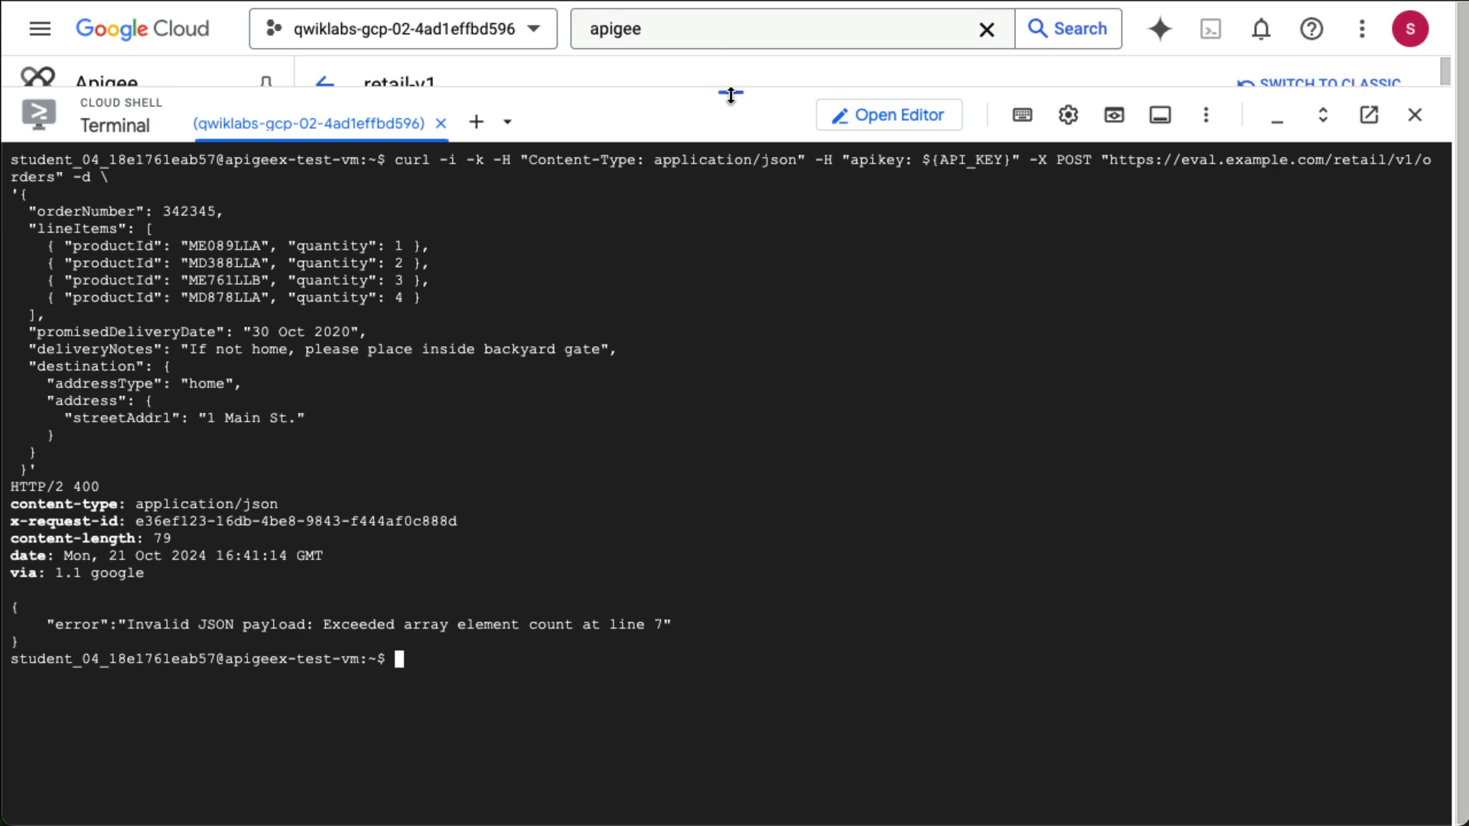
Examine the JSONTP-Protect policy's array element limit in the retail-v1 proxy against the terminal response, and enlarge the terminal again.
drag(731, 93, 829, 637)
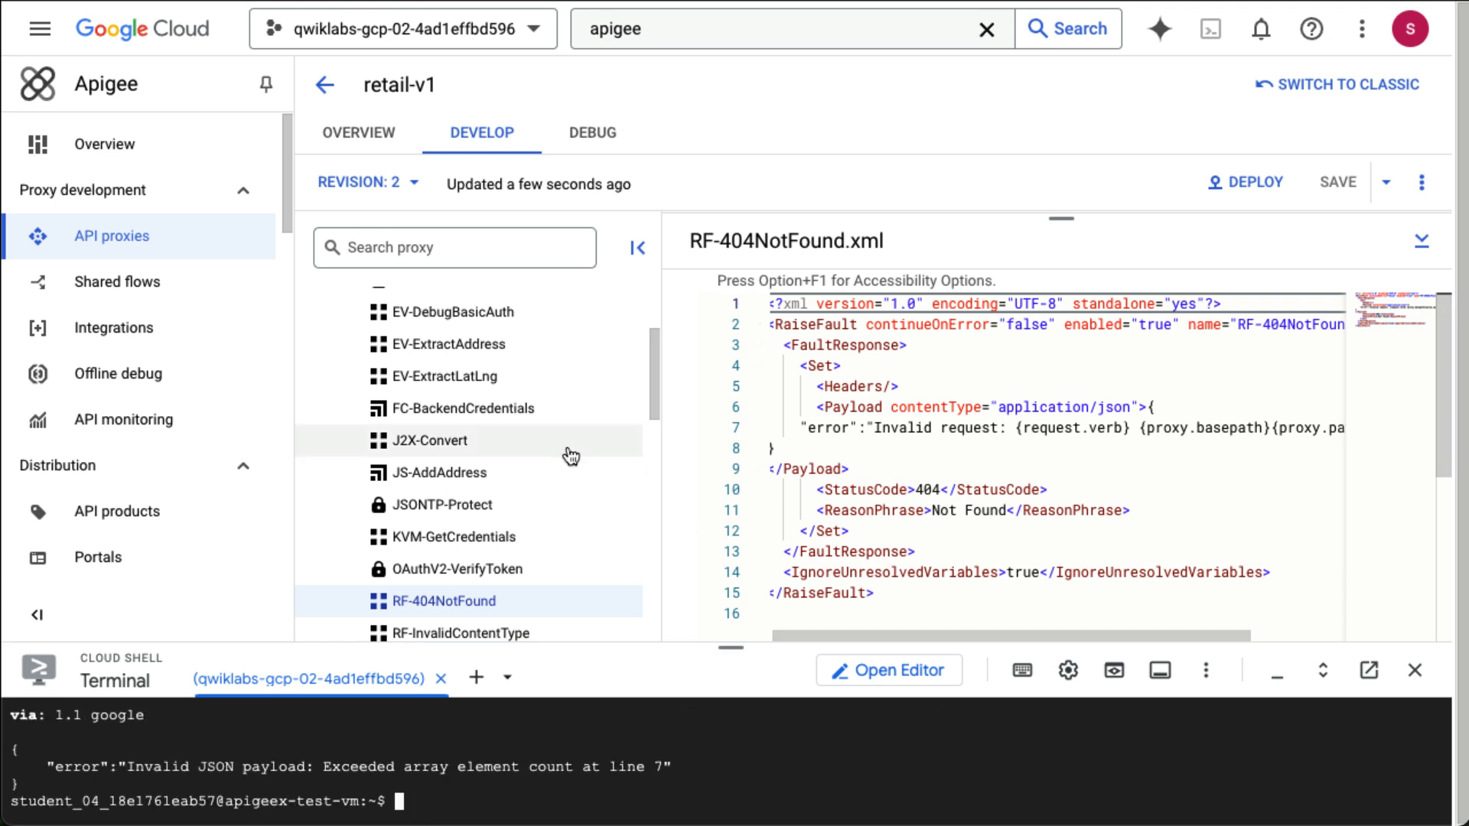
click(492, 508)
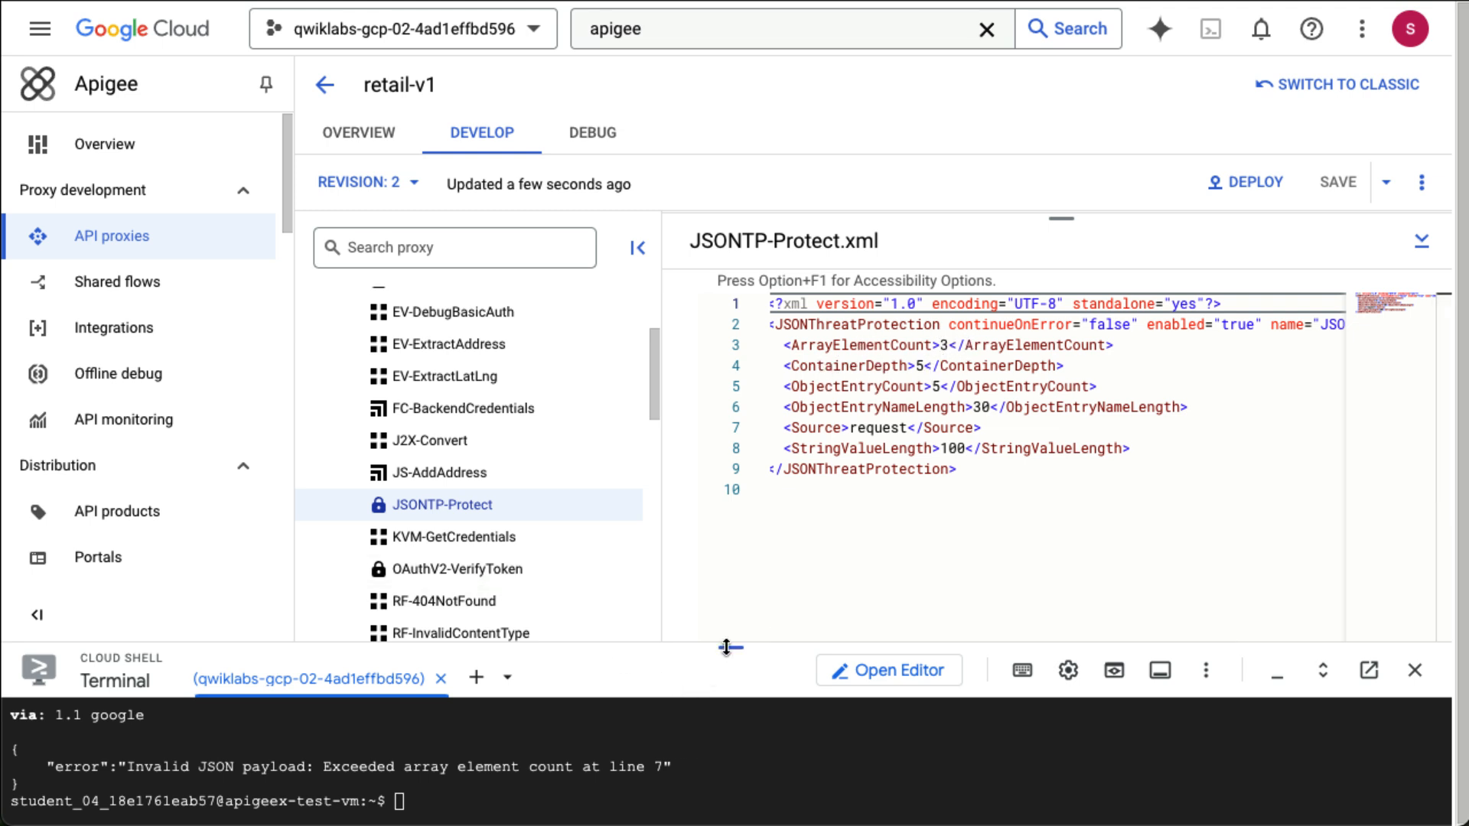
drag(728, 648, 728, 284)
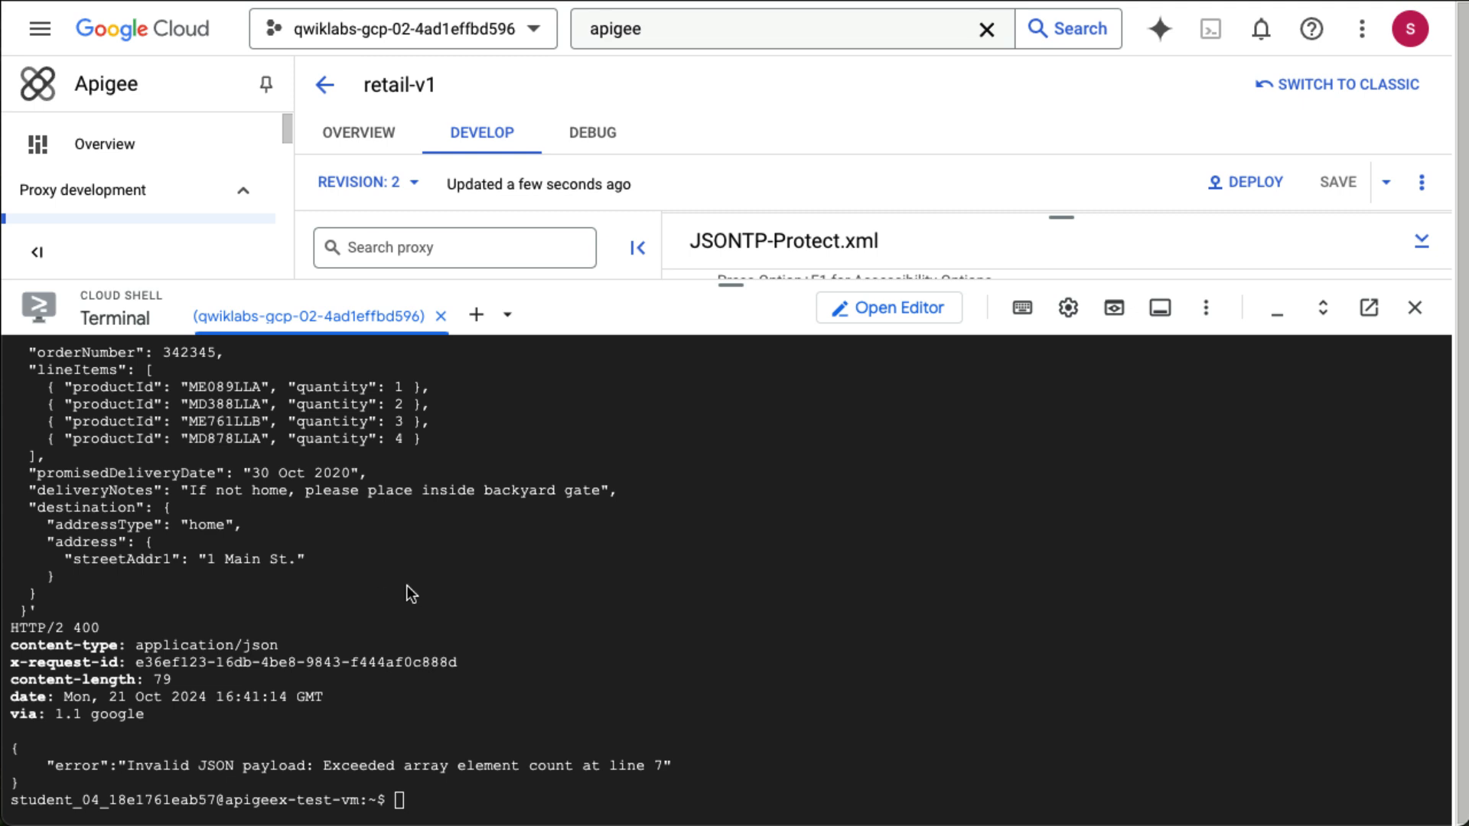
click(568, 620)
key(ctrl+l)
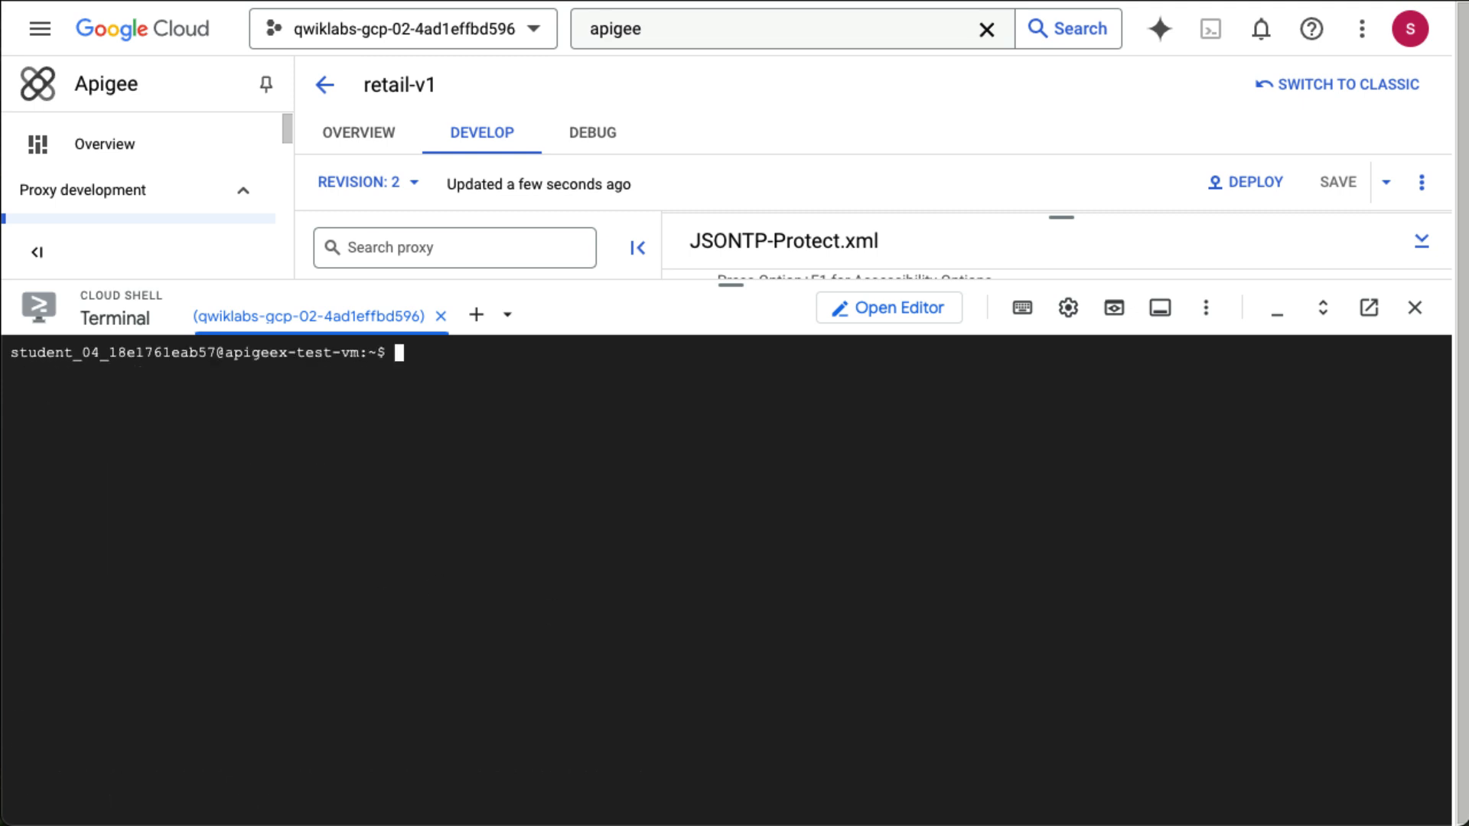
key(ctrl+v)
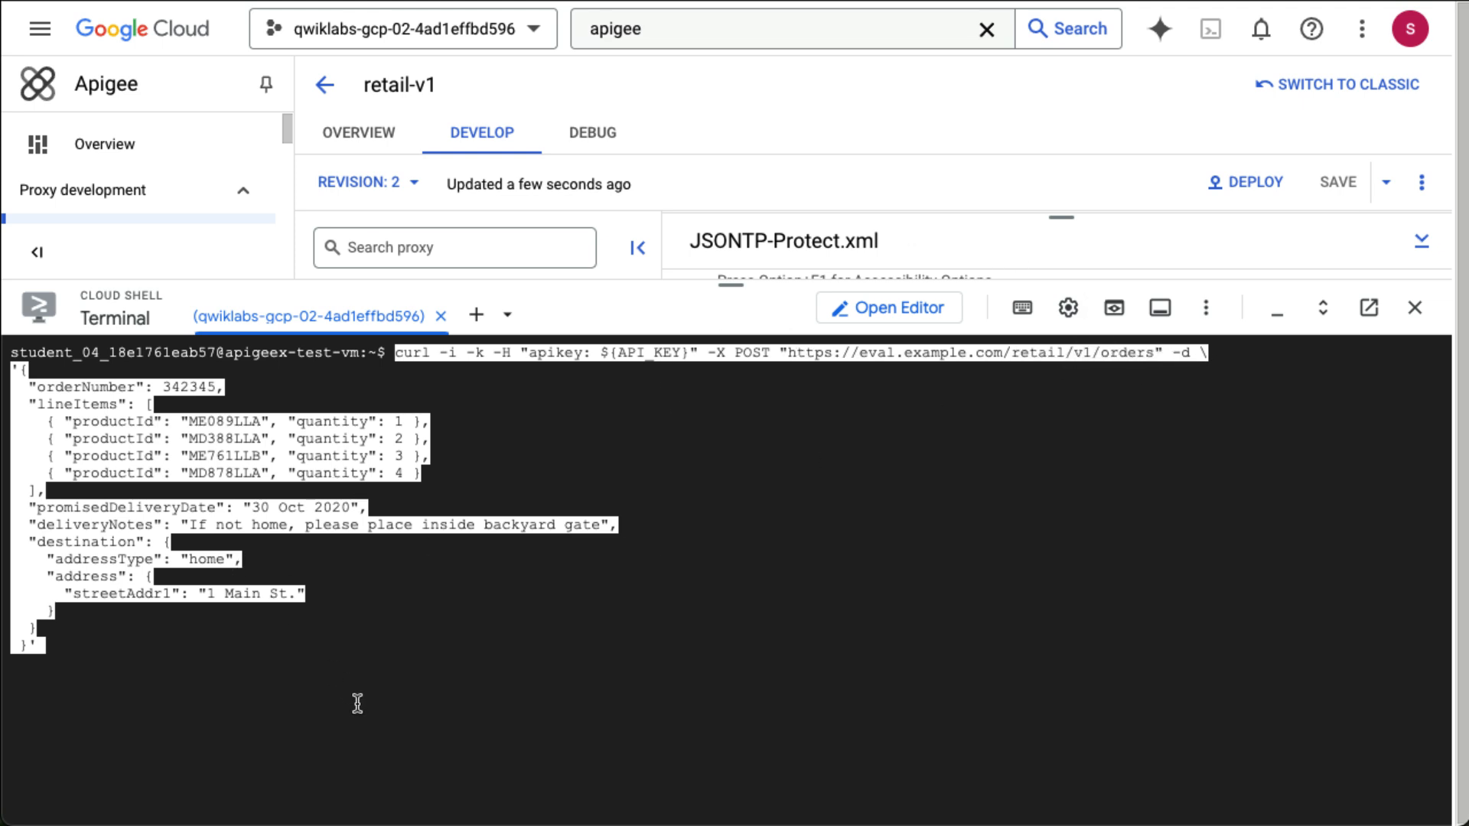
key(Return)
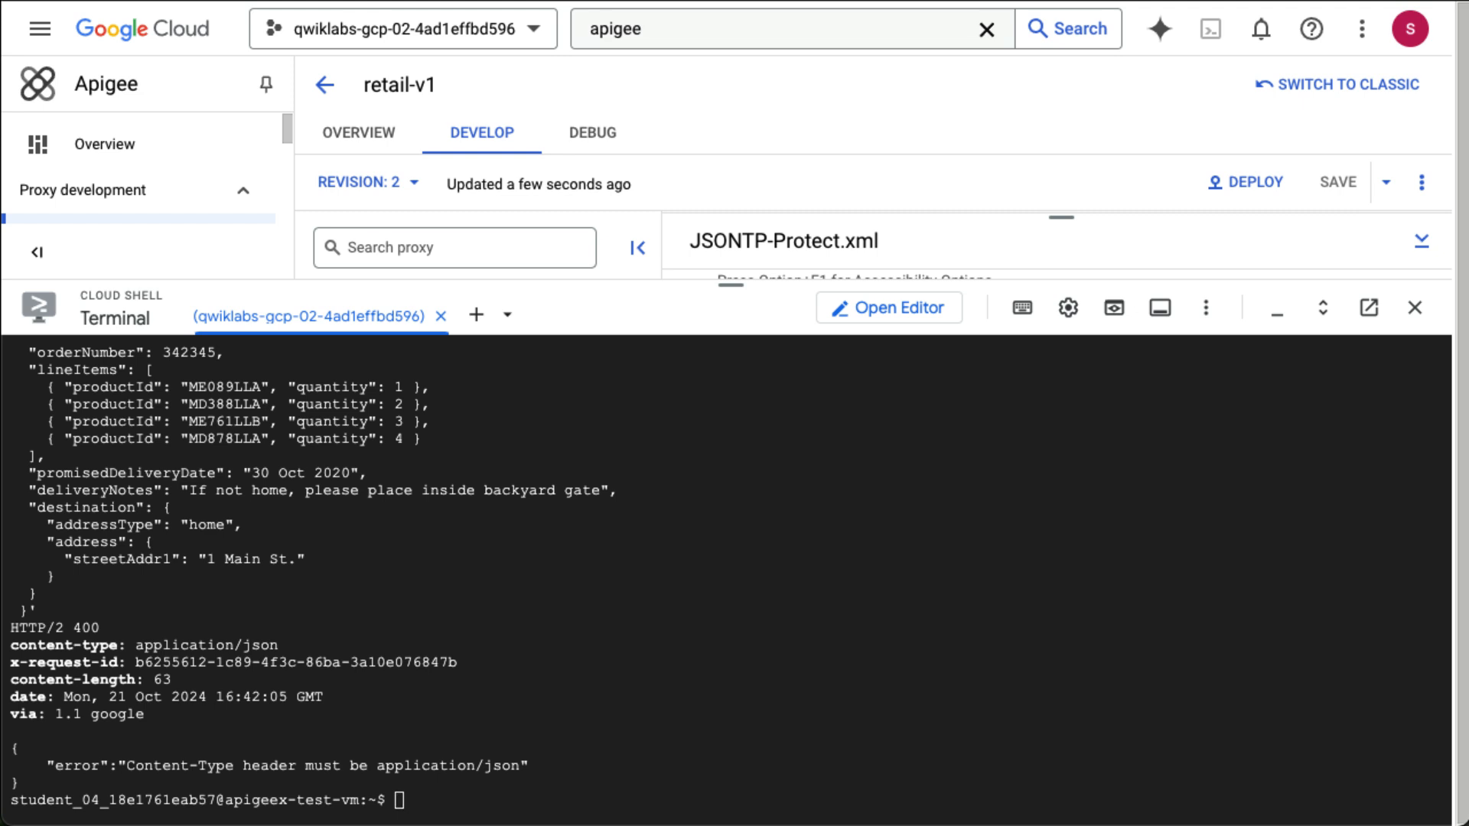
click(569, 594)
key(ctrl+l)
key(ctrl+v)
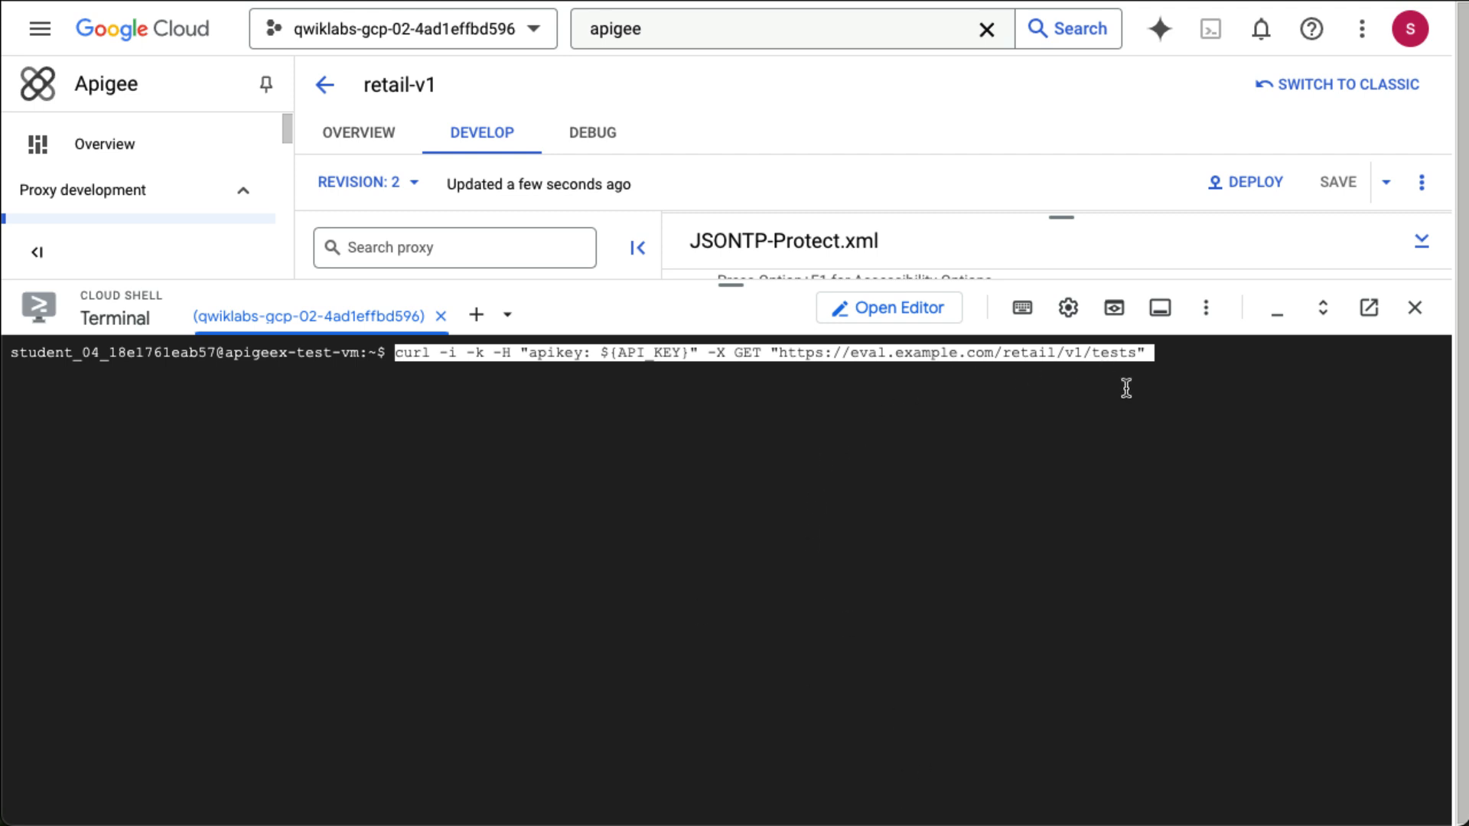
key(Return)
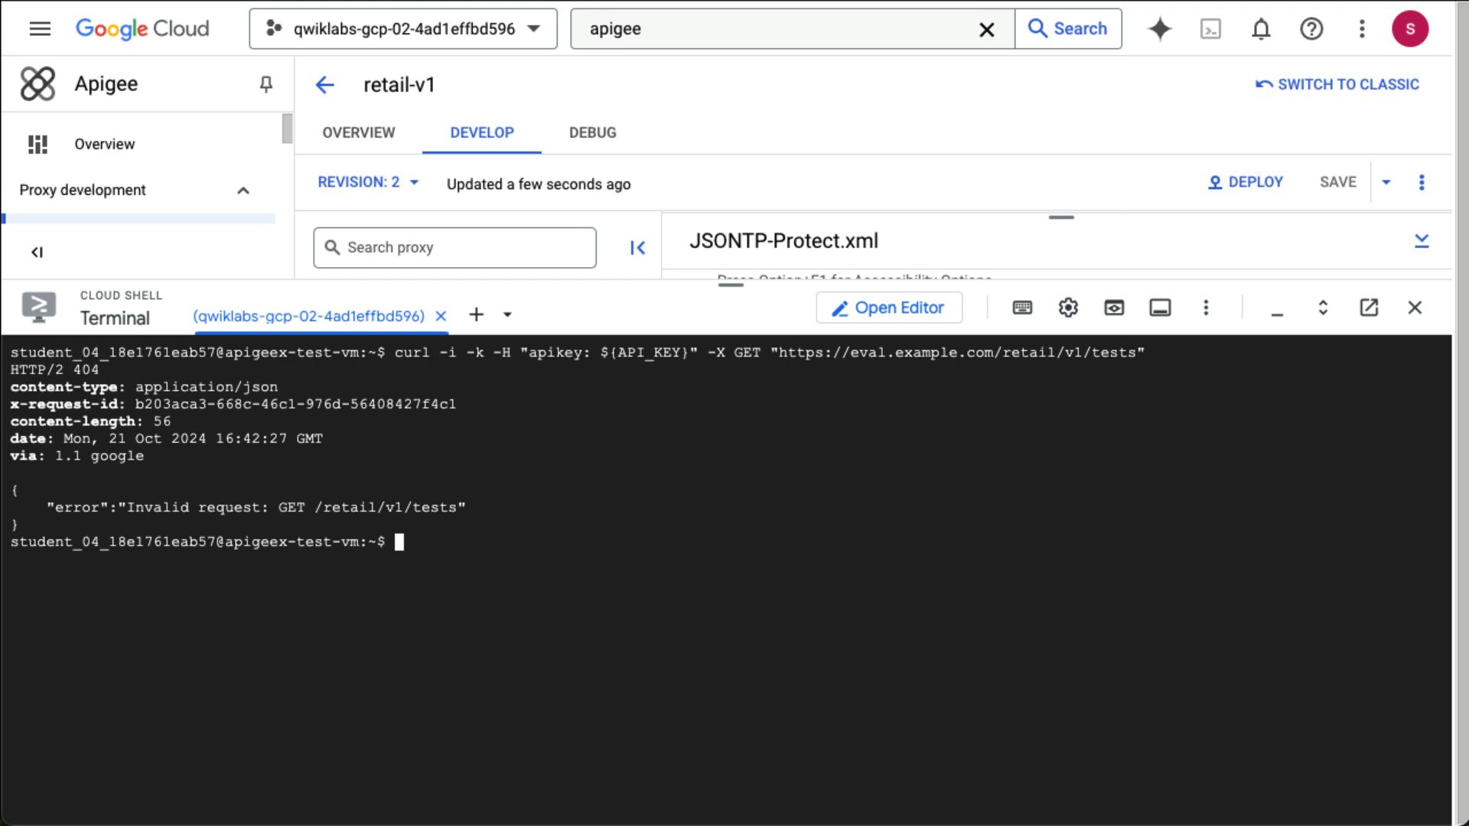